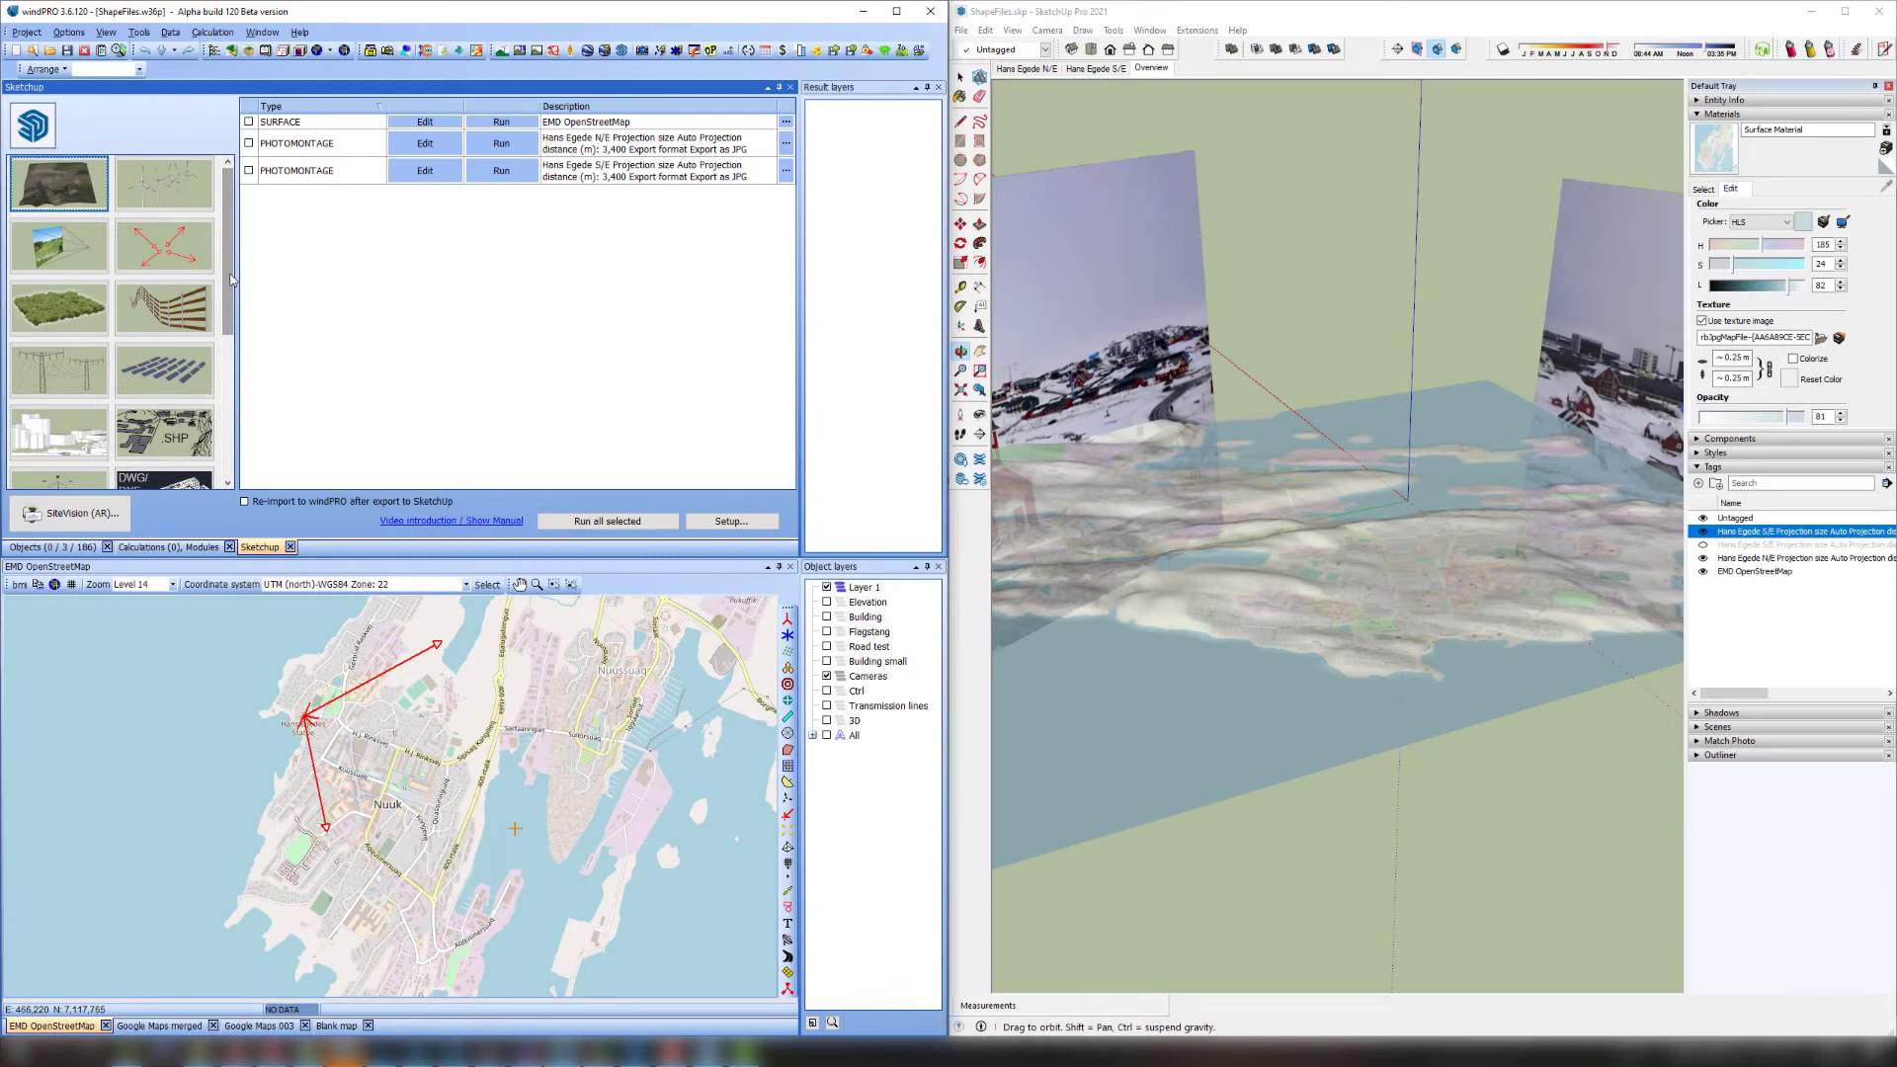
- Orbit the SketchUp model, then open windPRO's SHP shape exporter settings
scroll(168, 316, "down", 1)
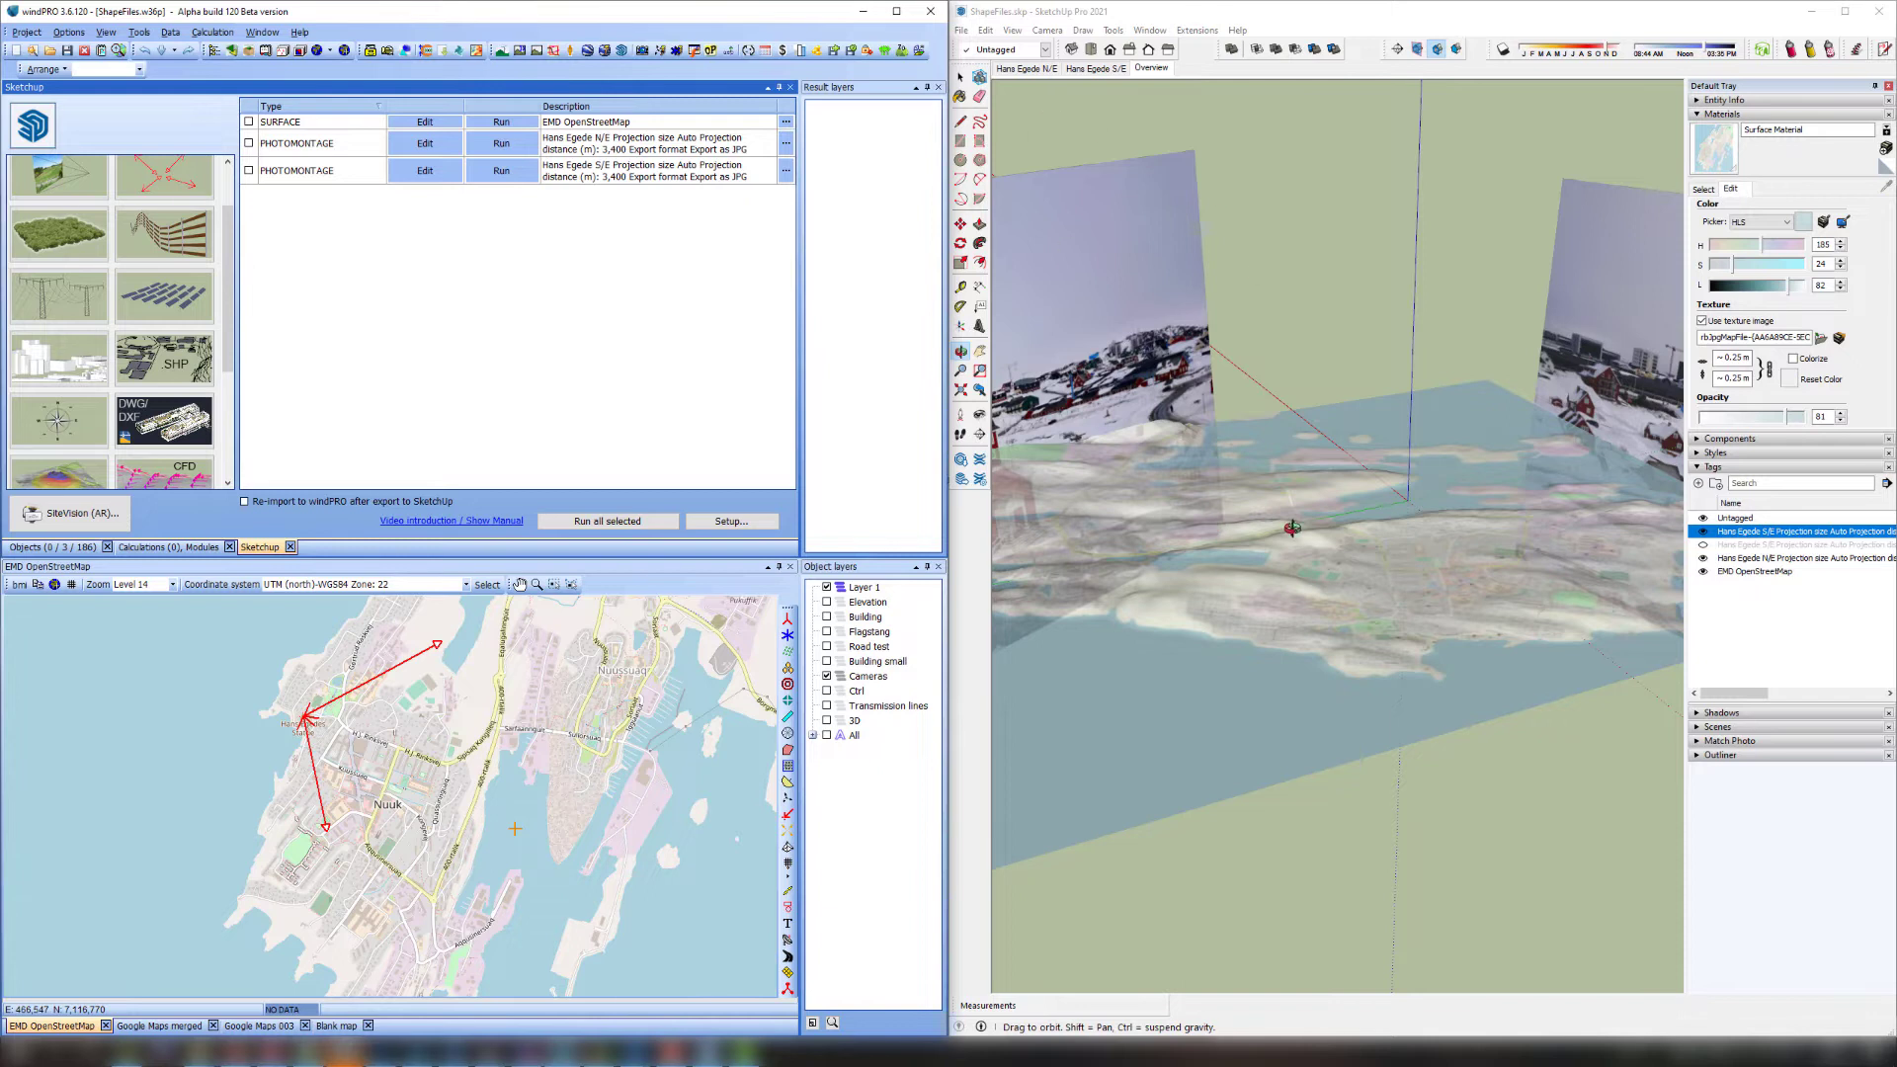
mouse_move(1284, 529)
left_mouse_down()
mouse_move(1258, 686)
mouse_move(1325, 662)
left_mouse_up()
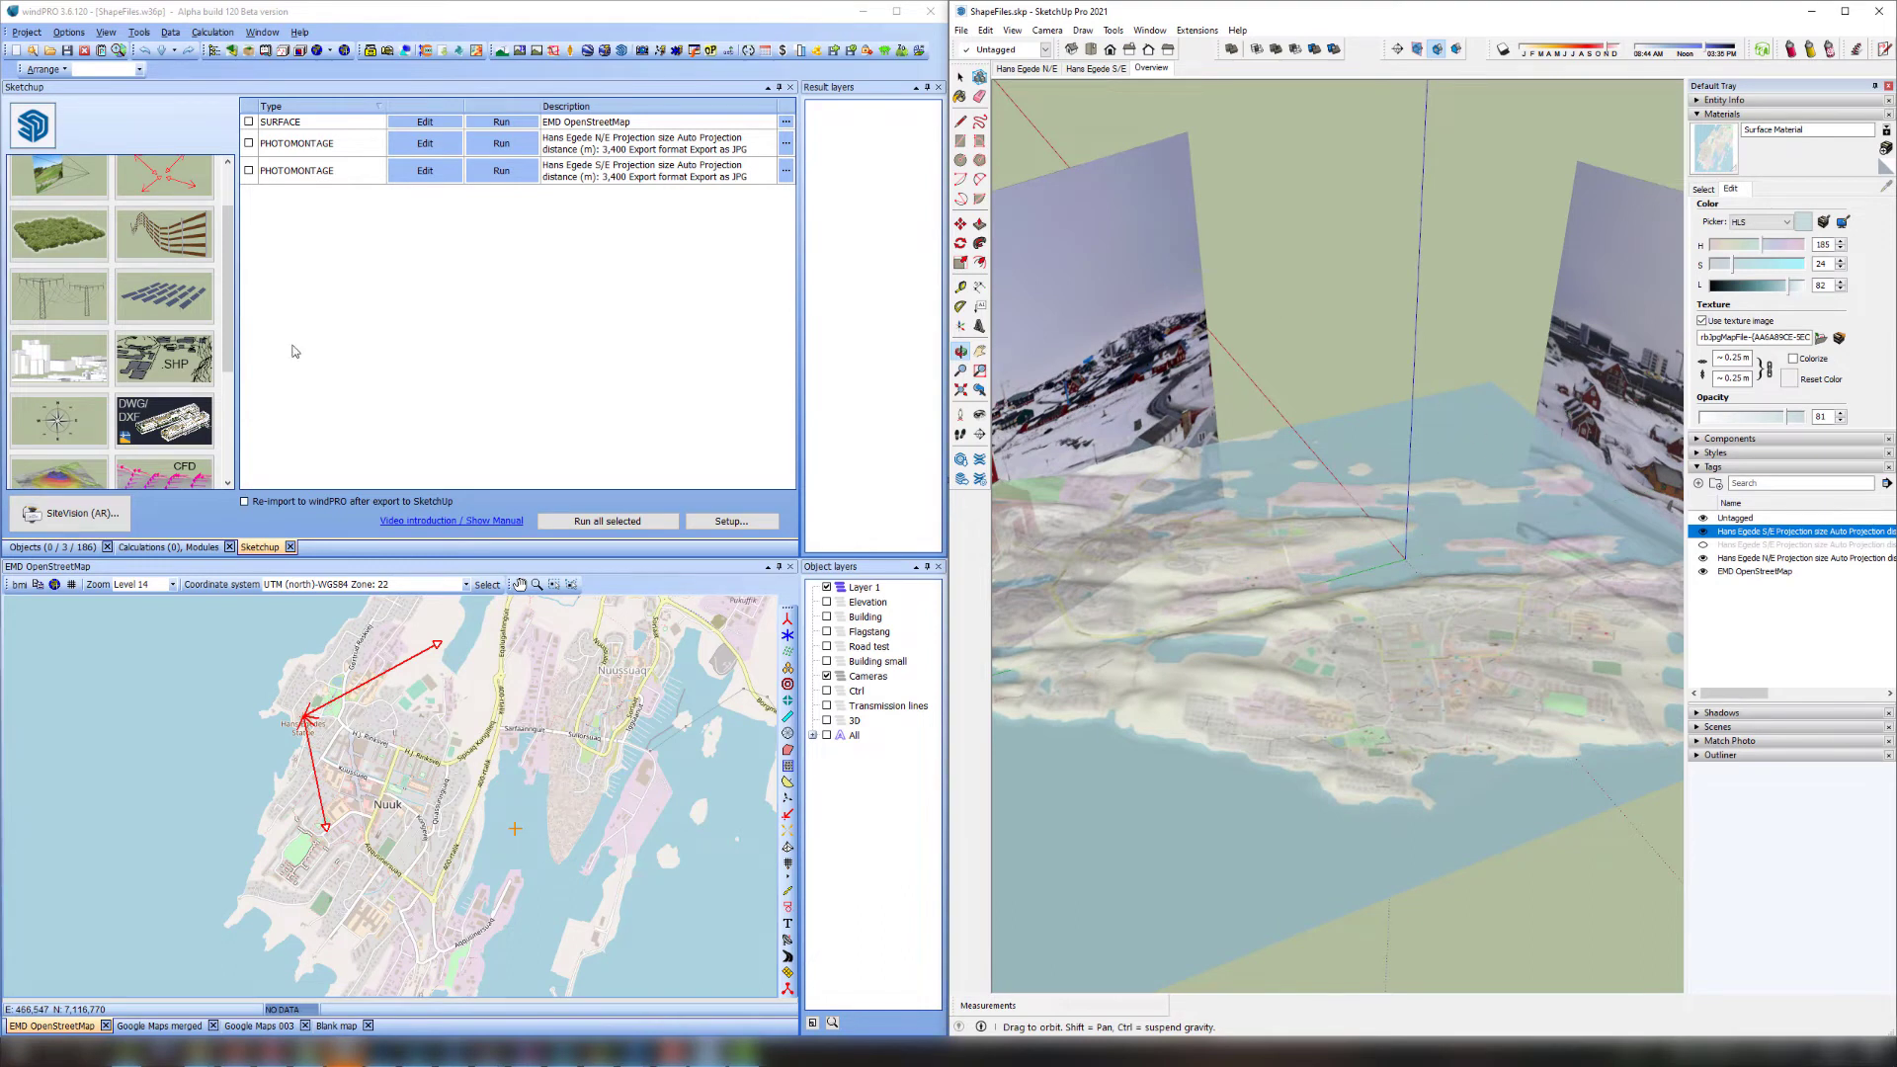
left_click(175, 365)
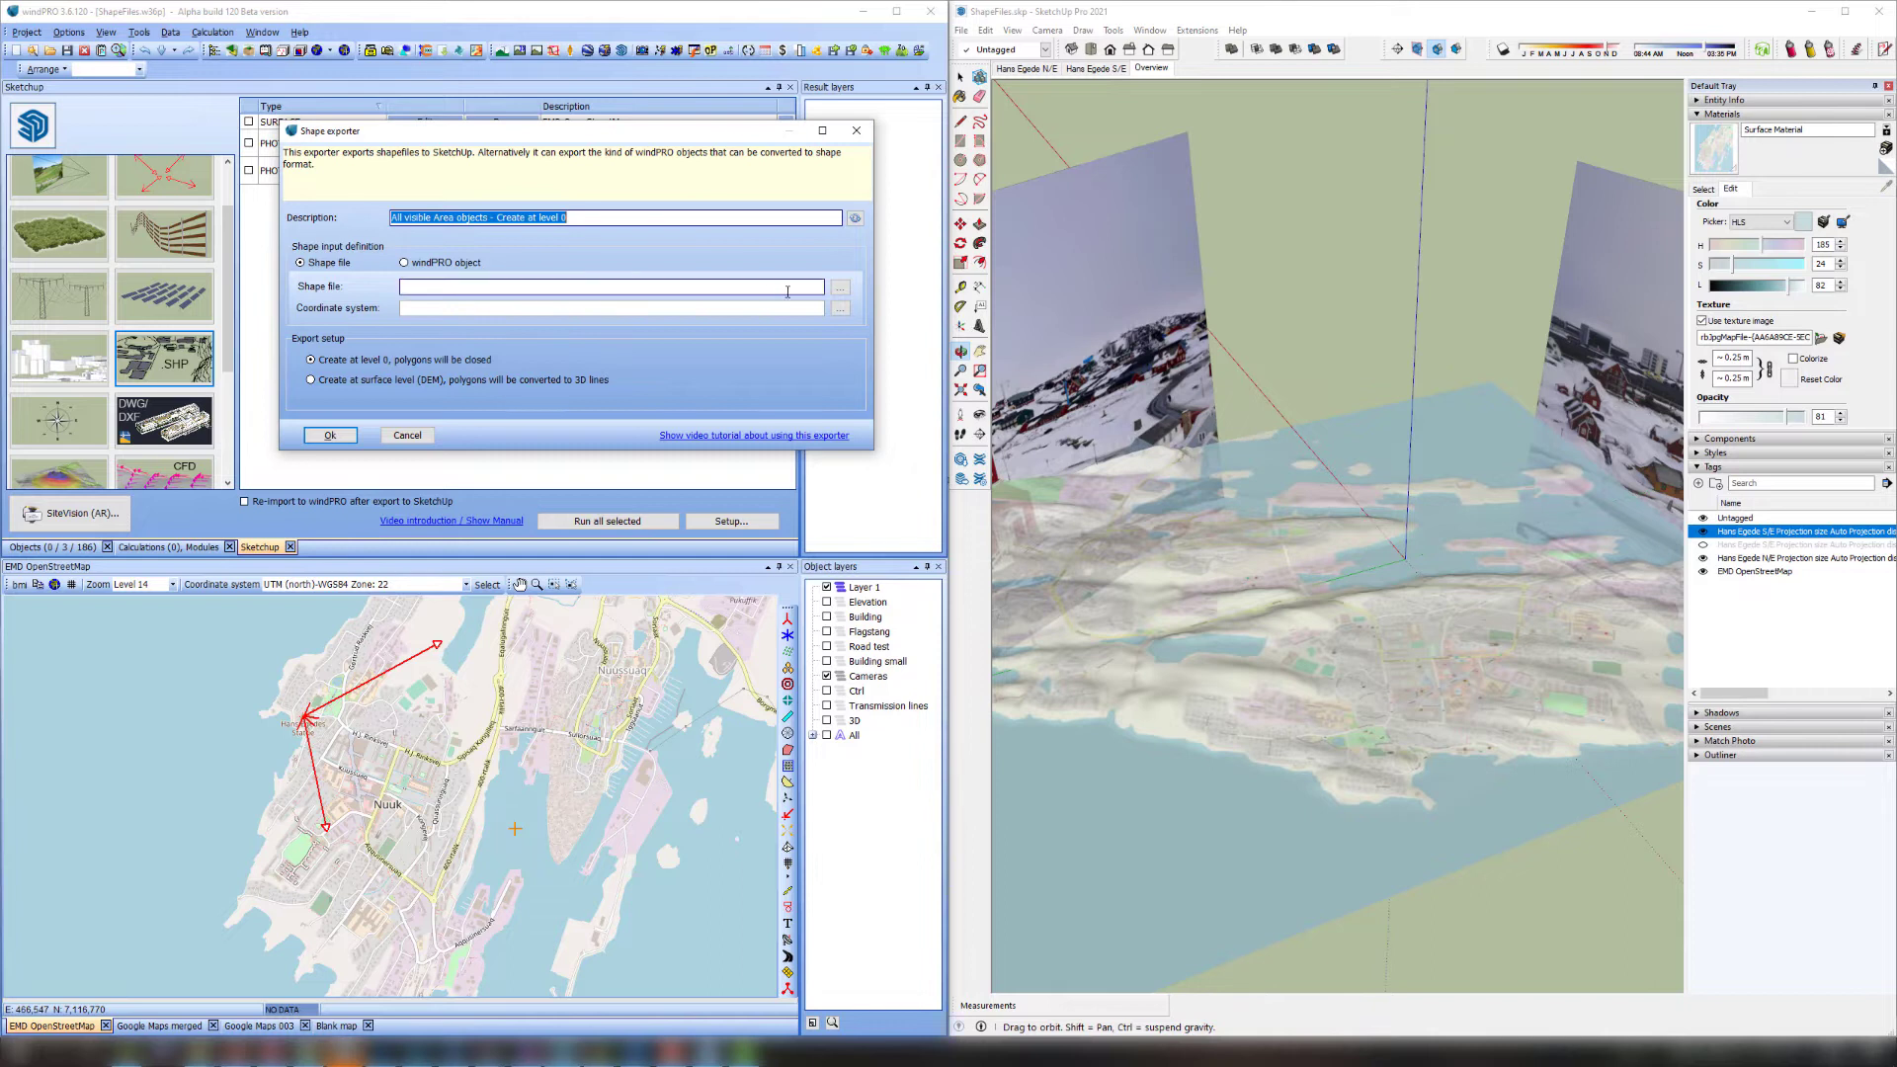
- Try a new windPRO-object exporter, cancel it, and set the source to Shape file
left_click(443, 260)
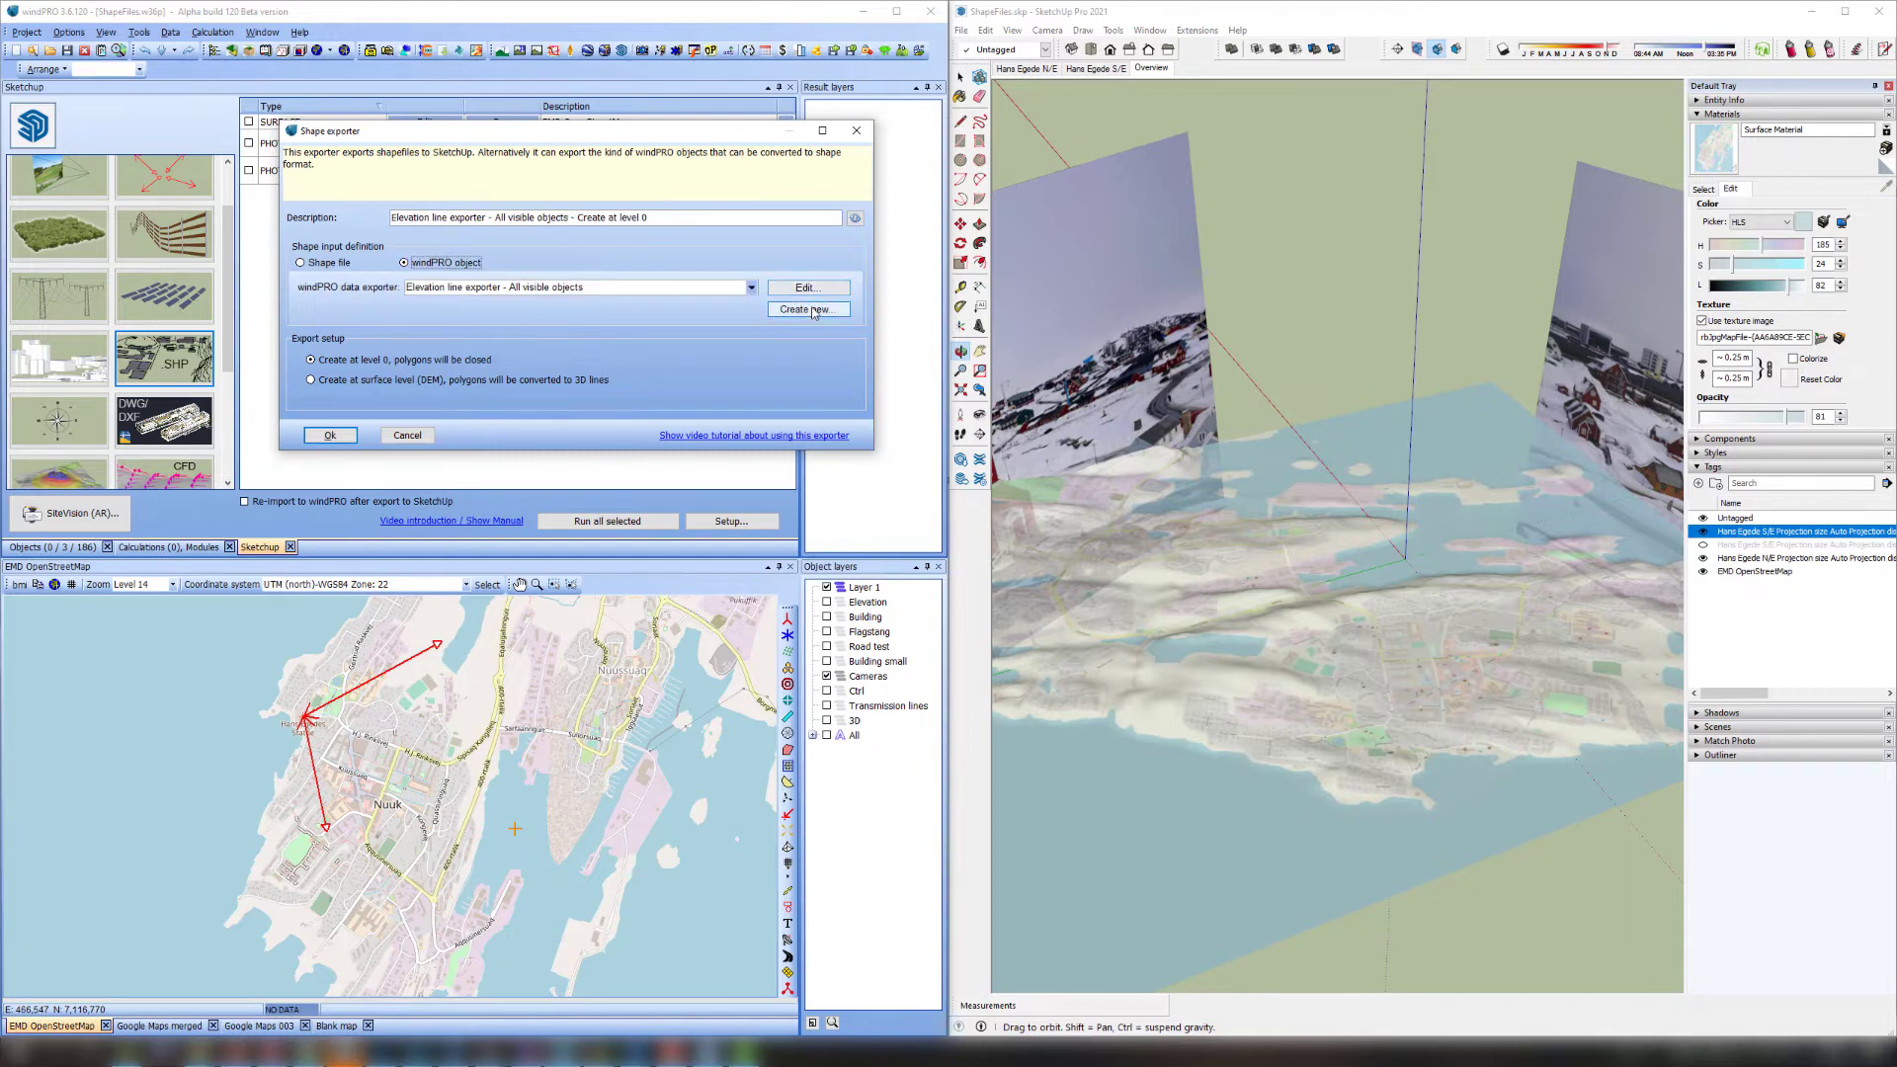
left_click(812, 311)
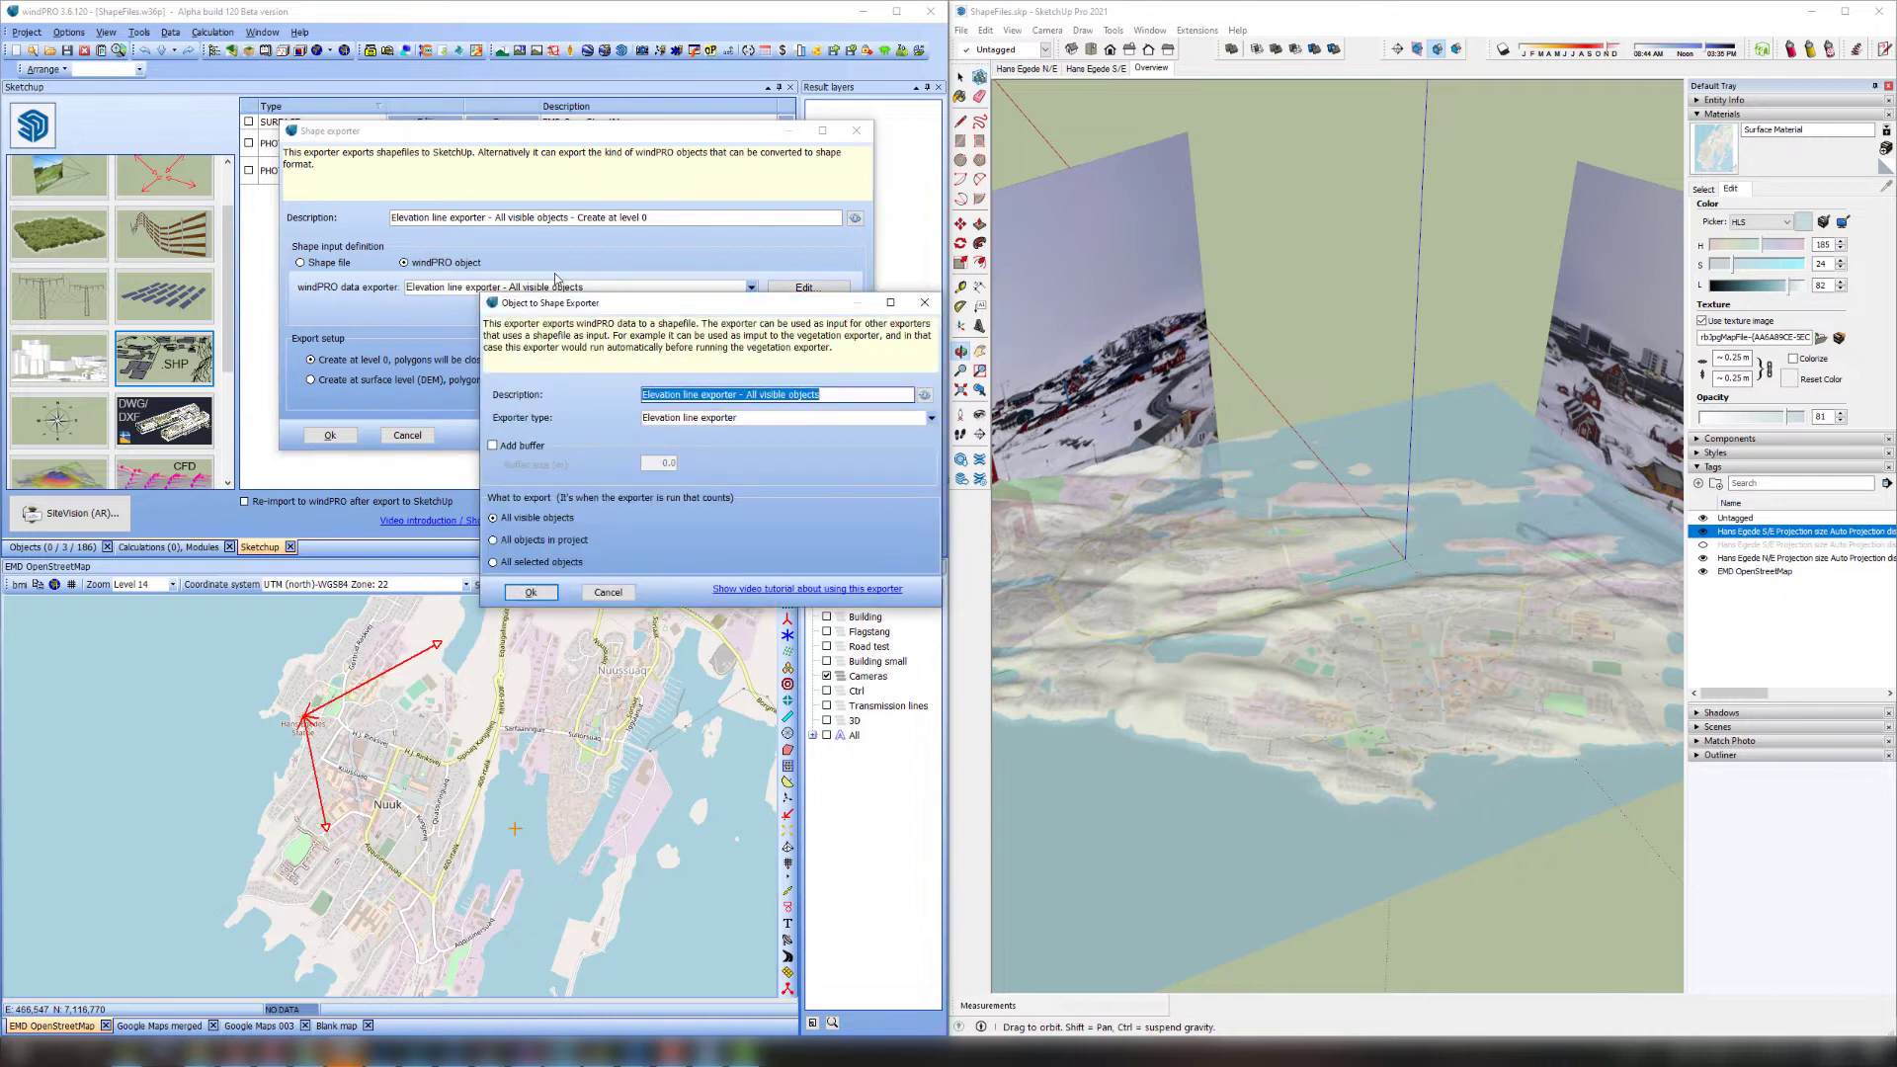
left_click(901, 419)
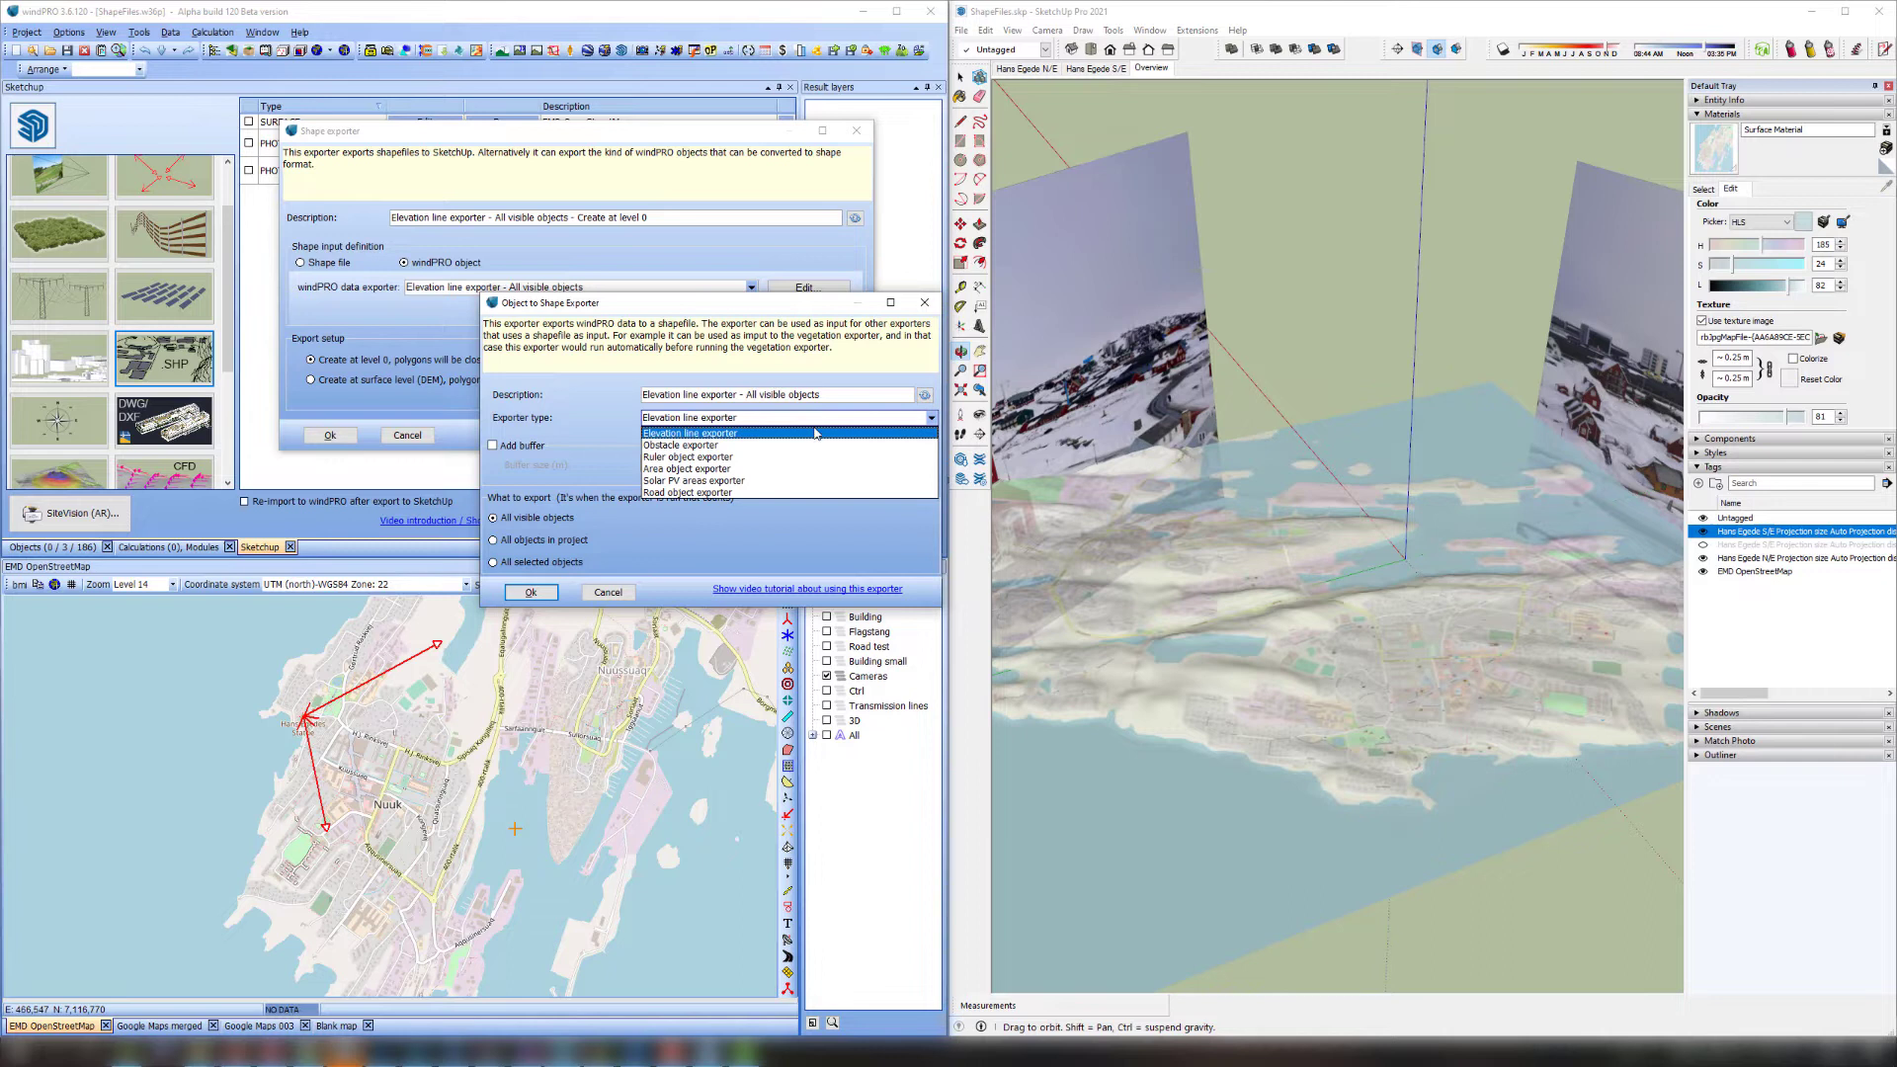
left_click(625, 419)
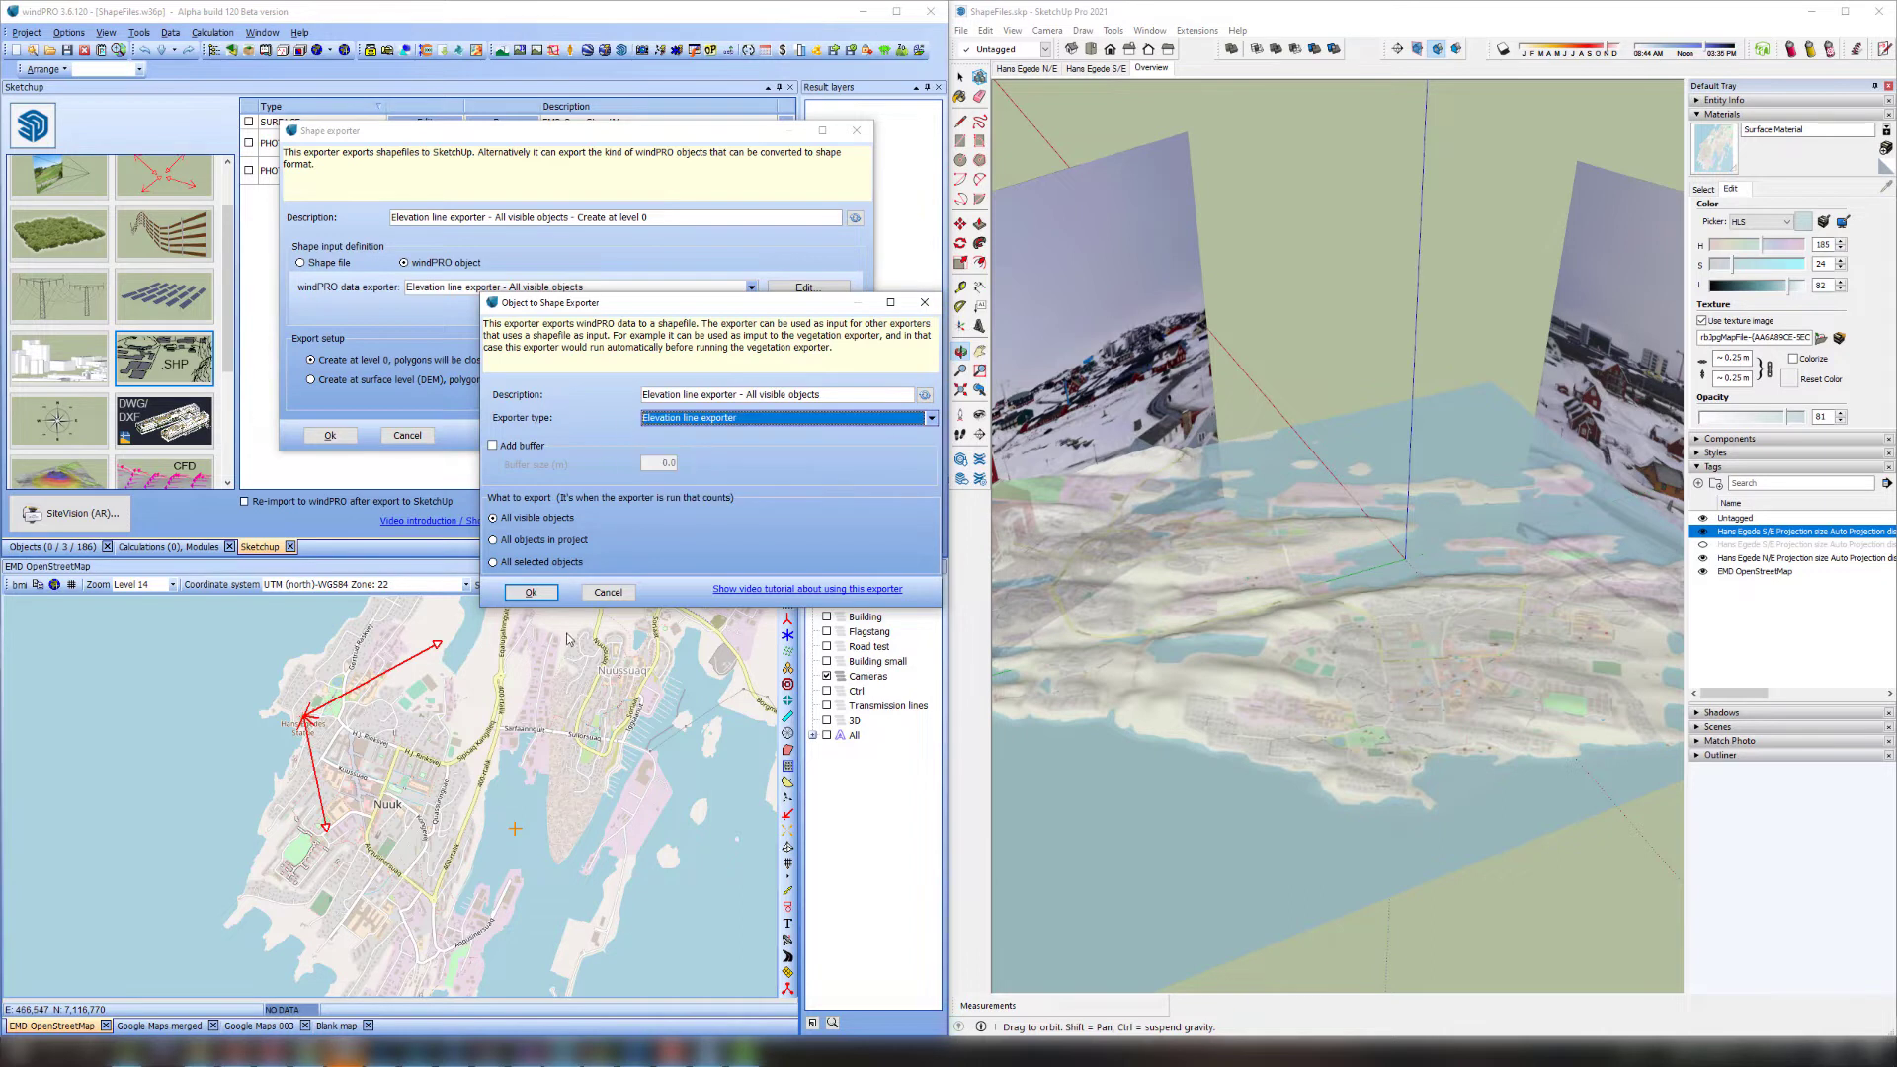
left_click(608, 593)
left_click(329, 263)
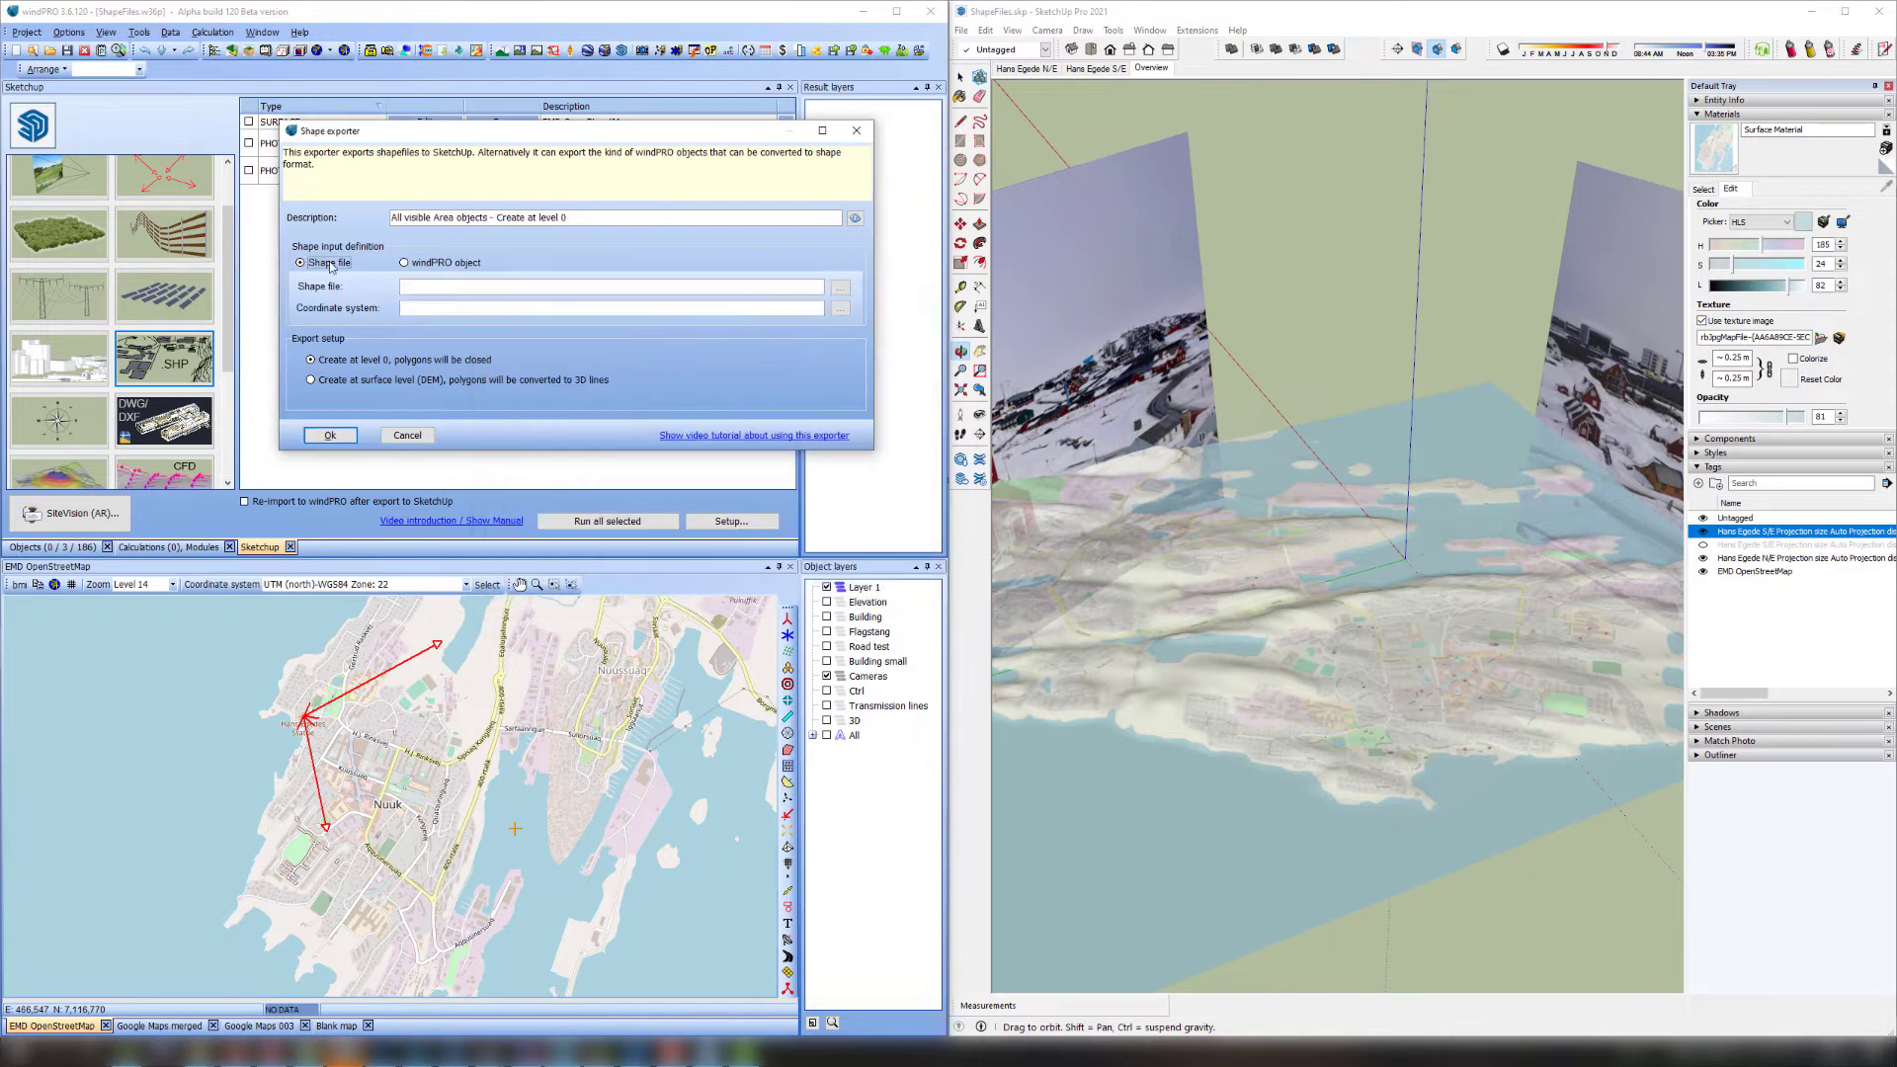
- Add VEJMIDTE.shp in Geo [deg]-WGS84, created at surface level (DEM), to the export list
left_click(839, 289)
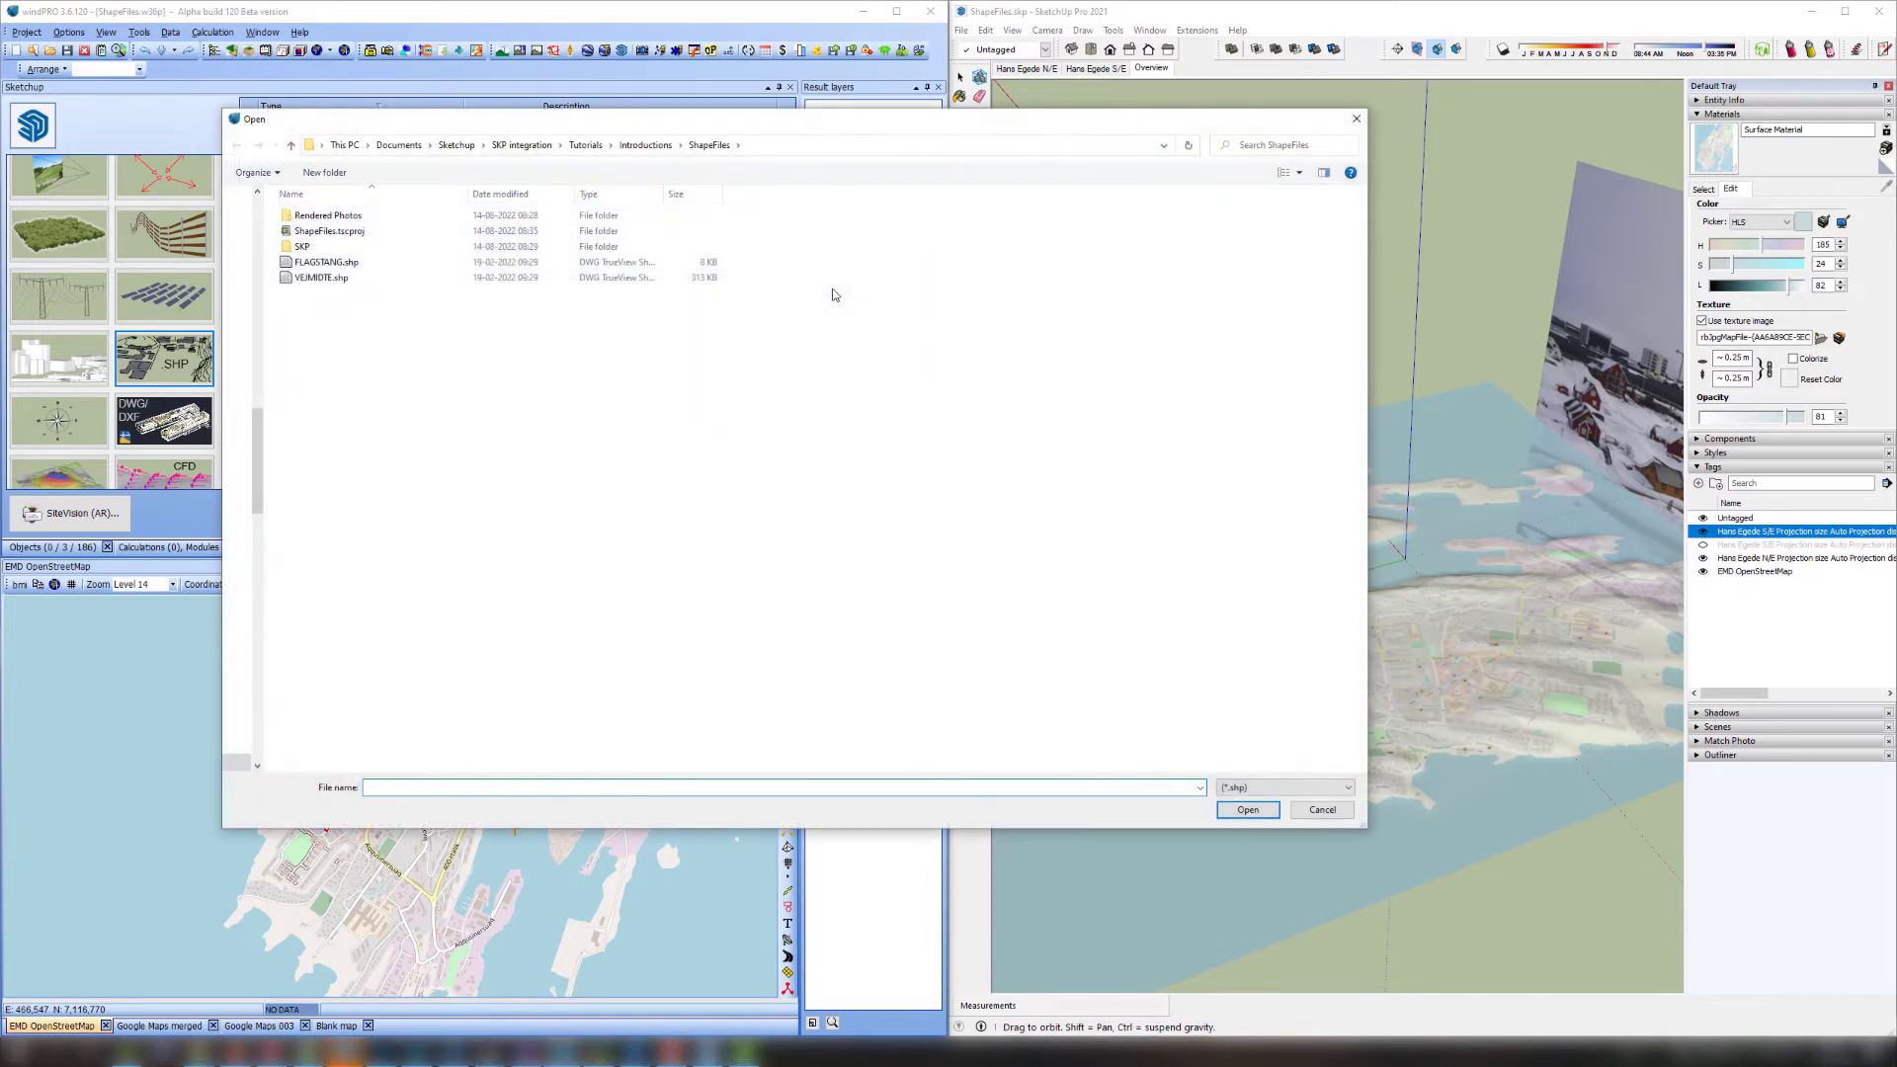
double_click(321, 278)
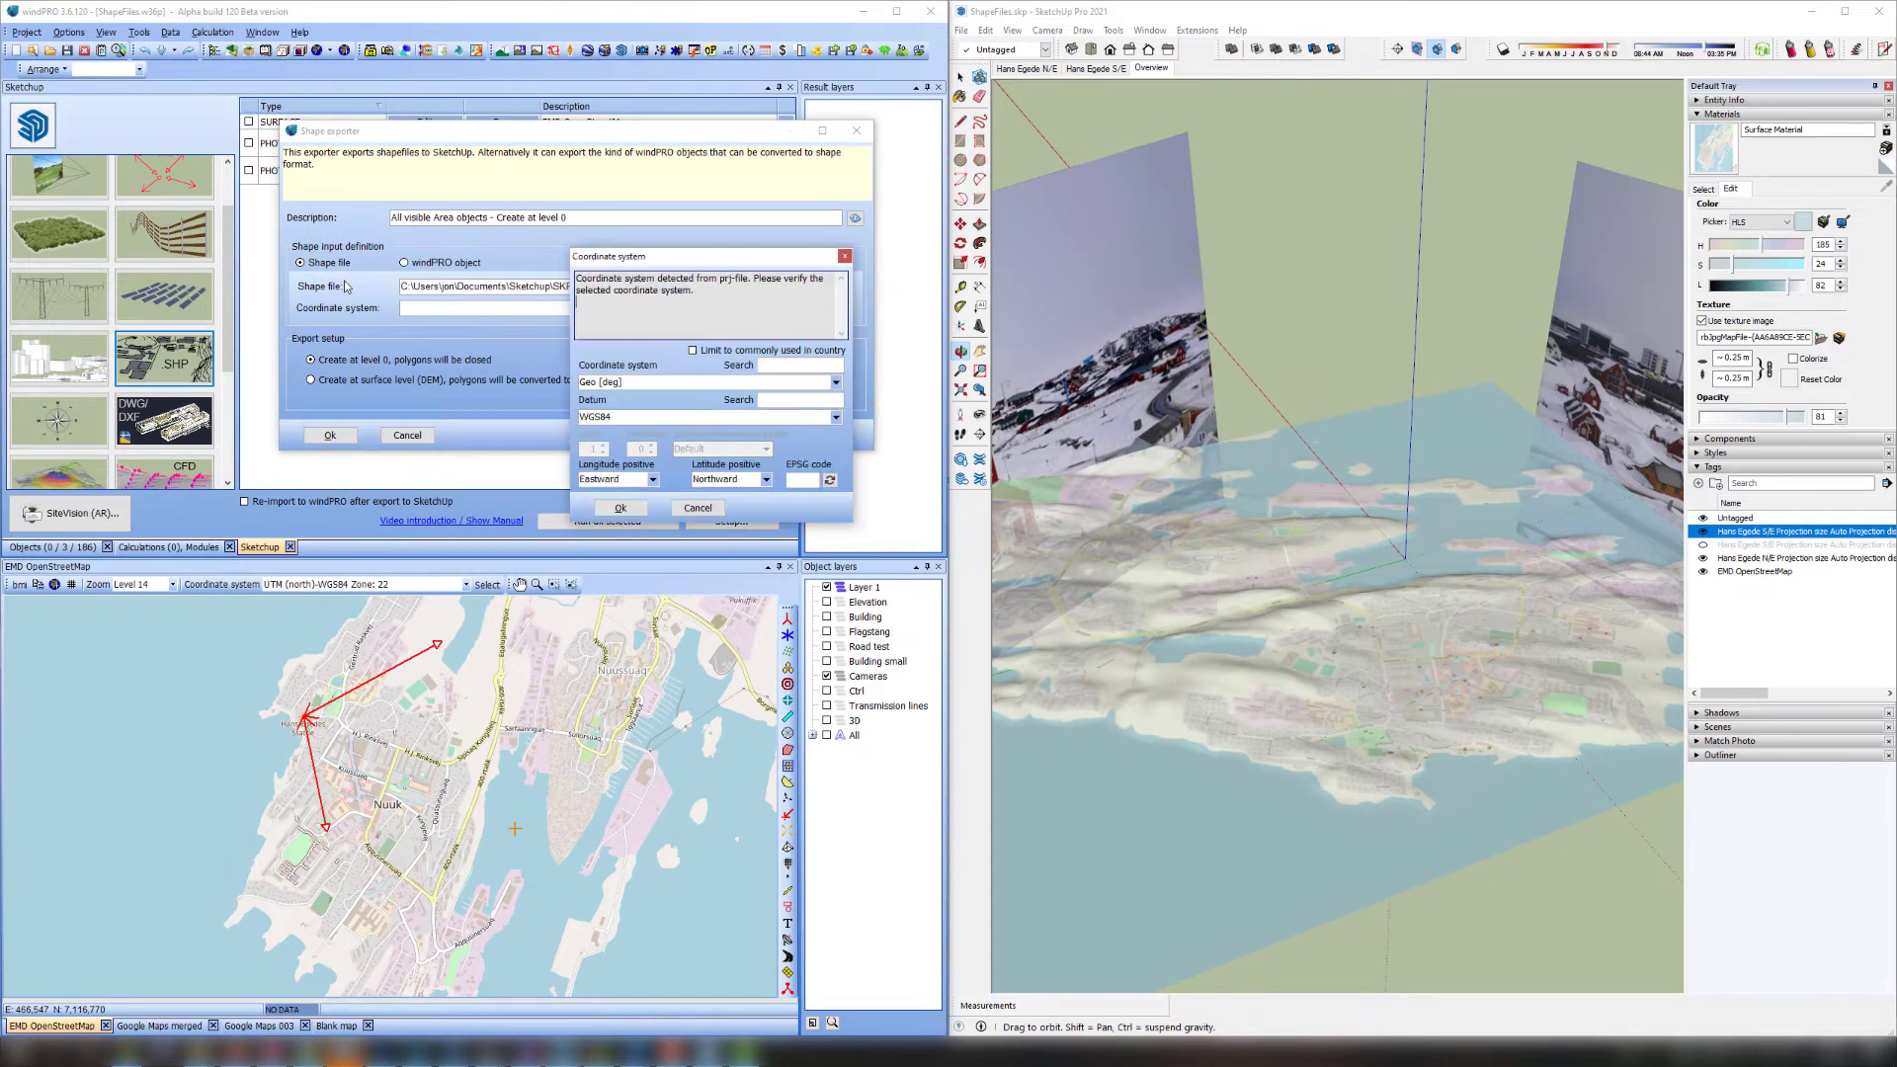
left_click(623, 507)
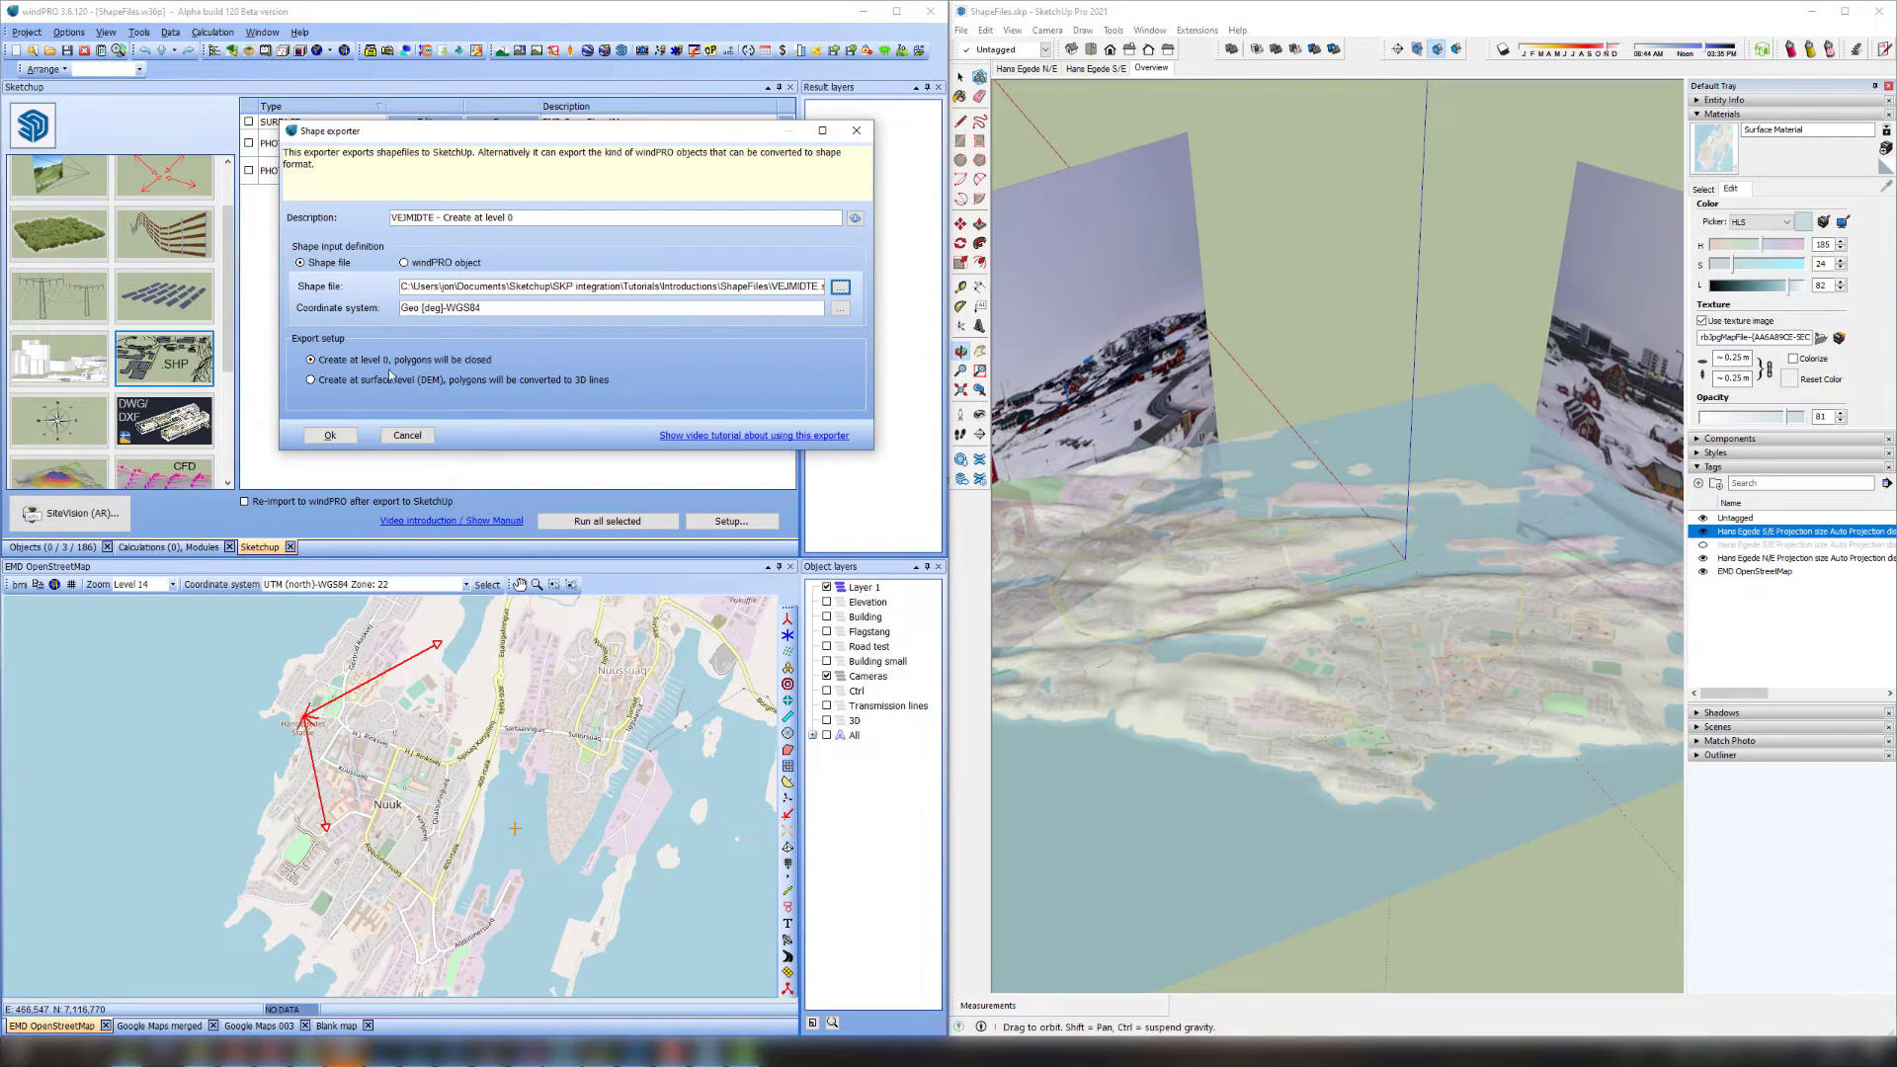
left_click(312, 380)
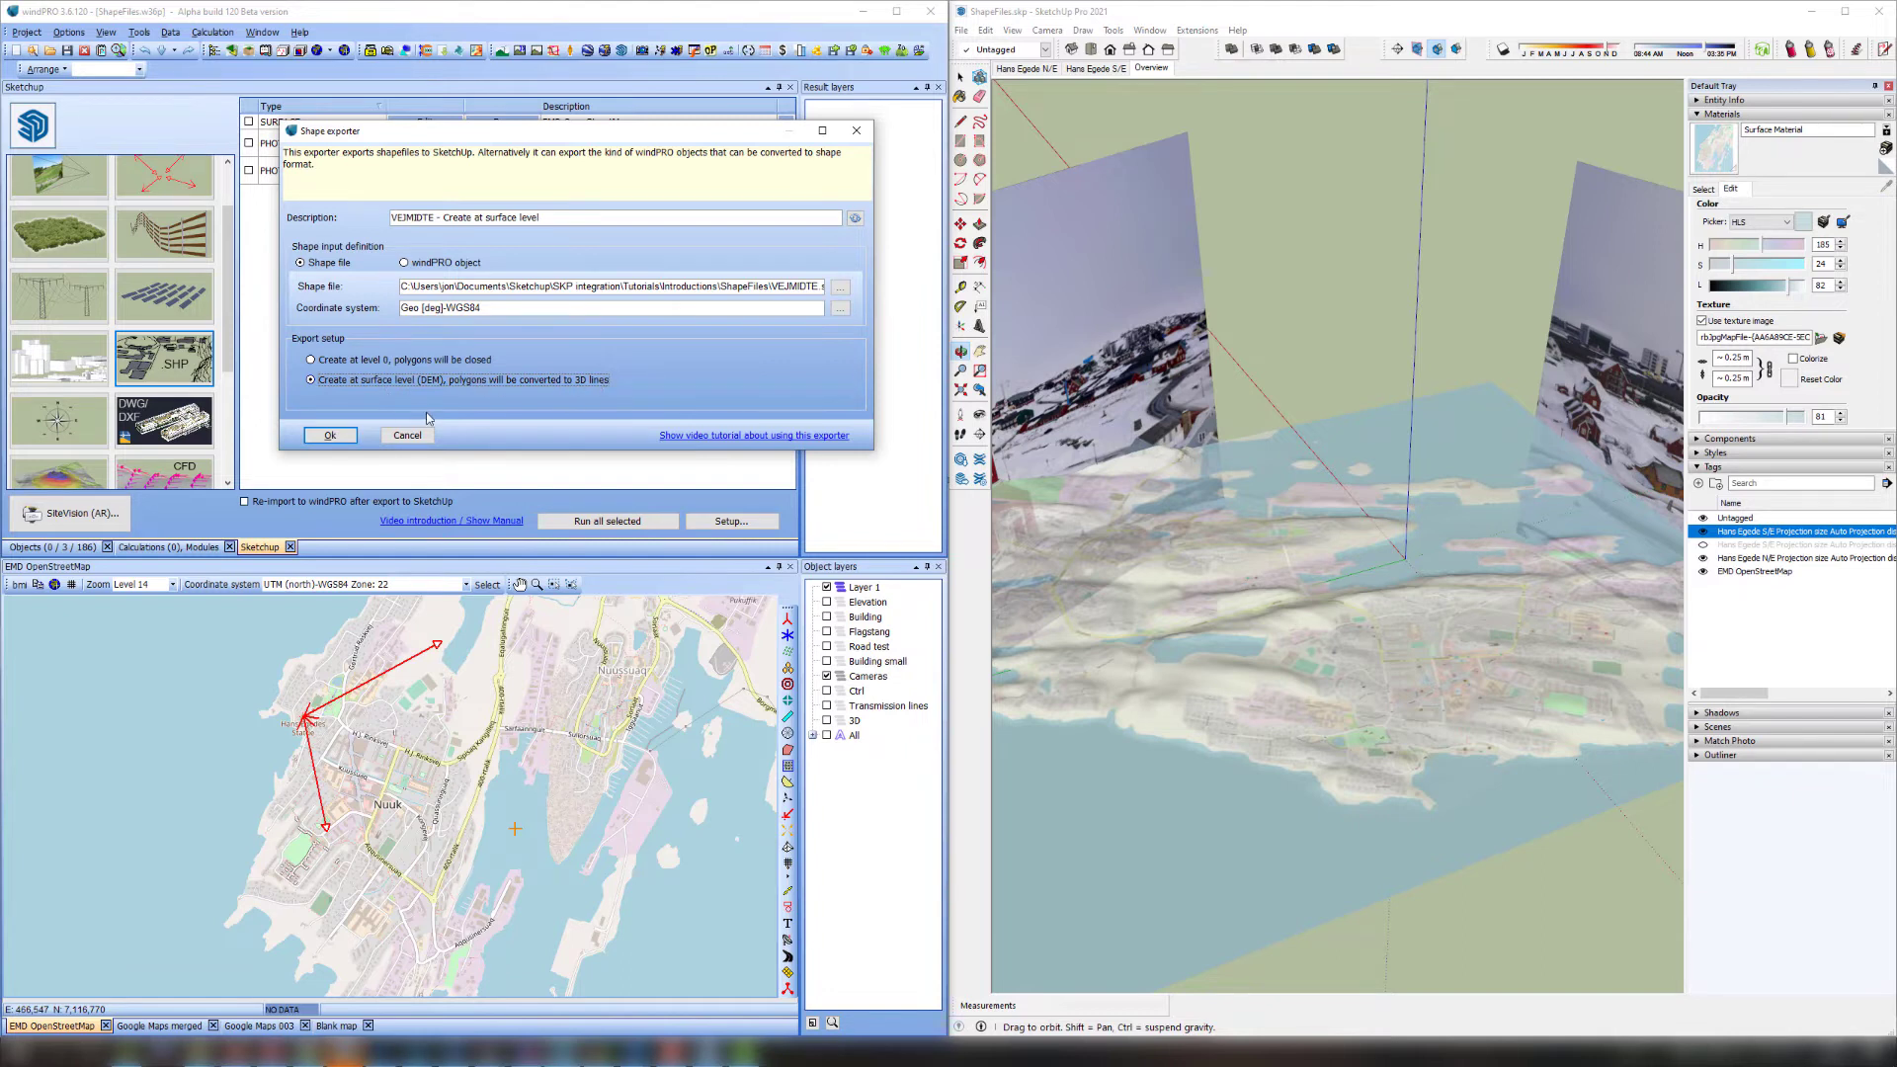
left_click(330, 435)
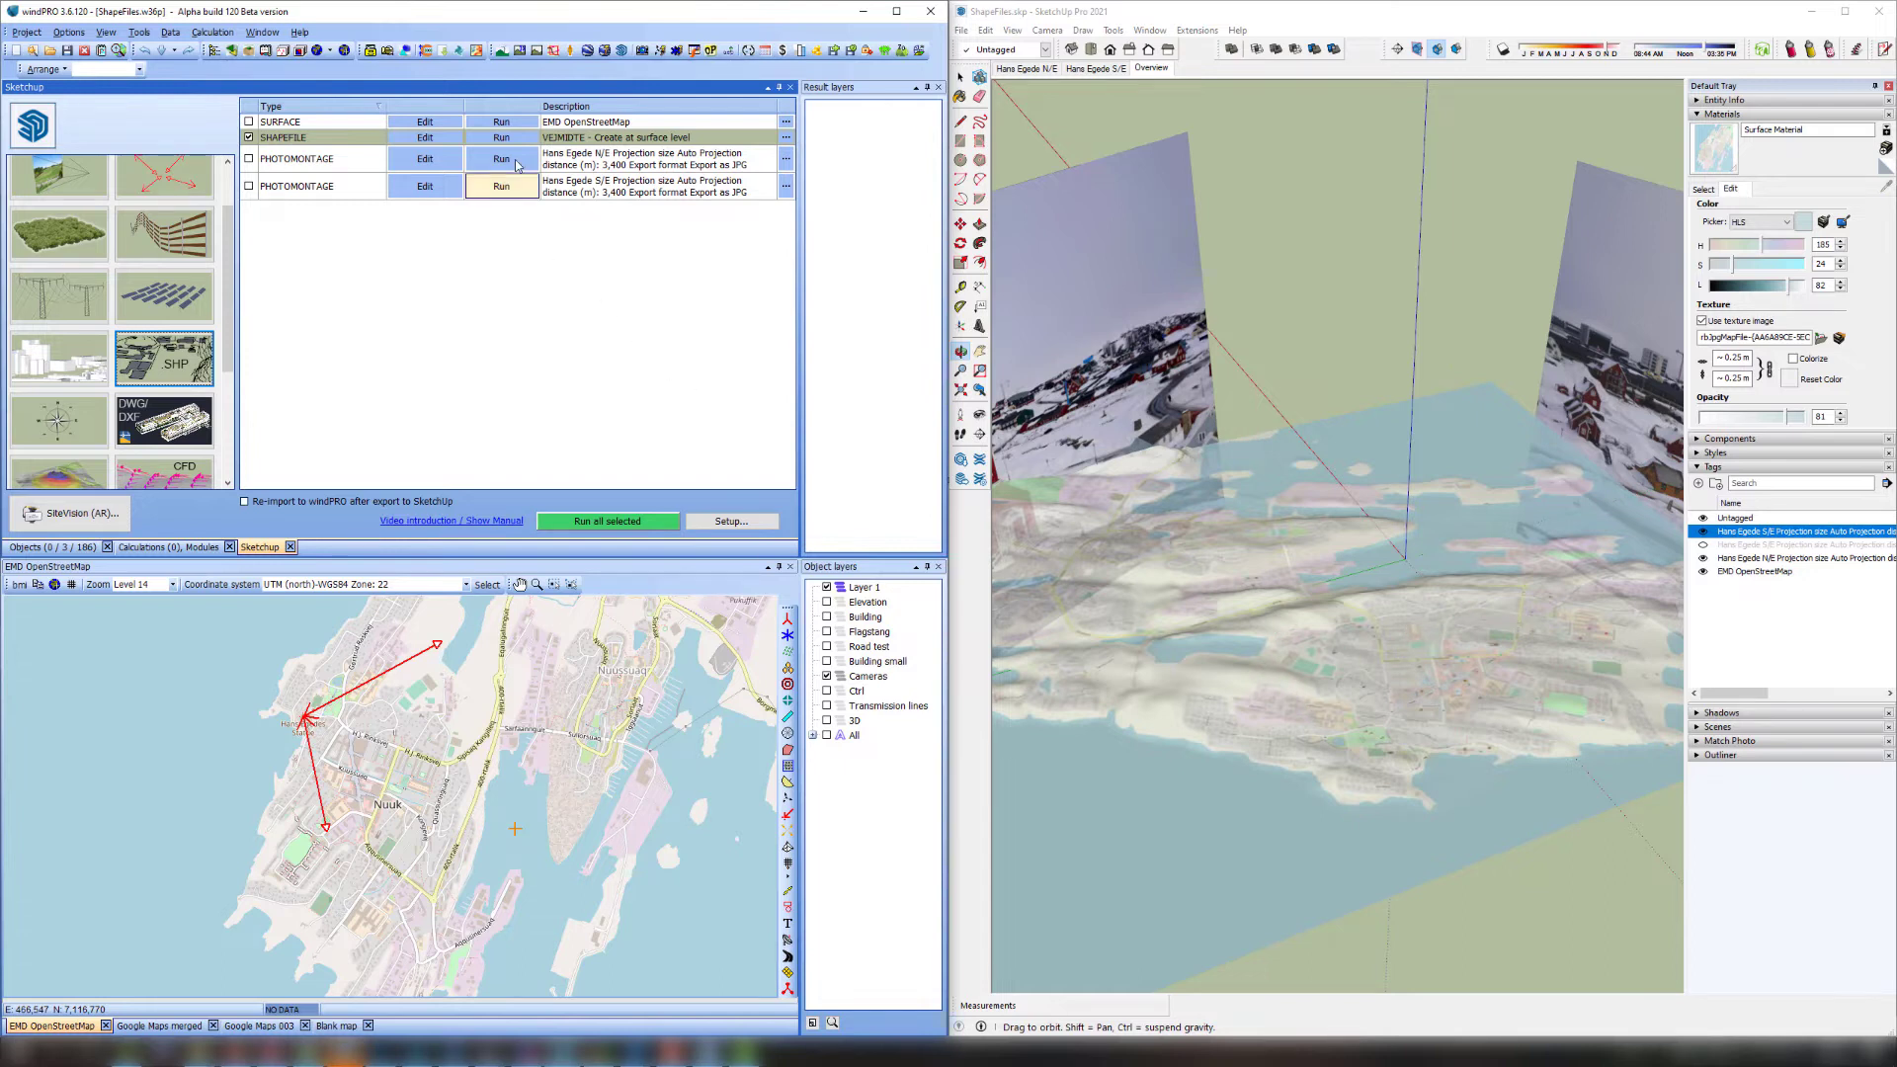
- Run the VEJMIDTE SHAPEFILE export and close the Export done! message
left_click(507, 144)
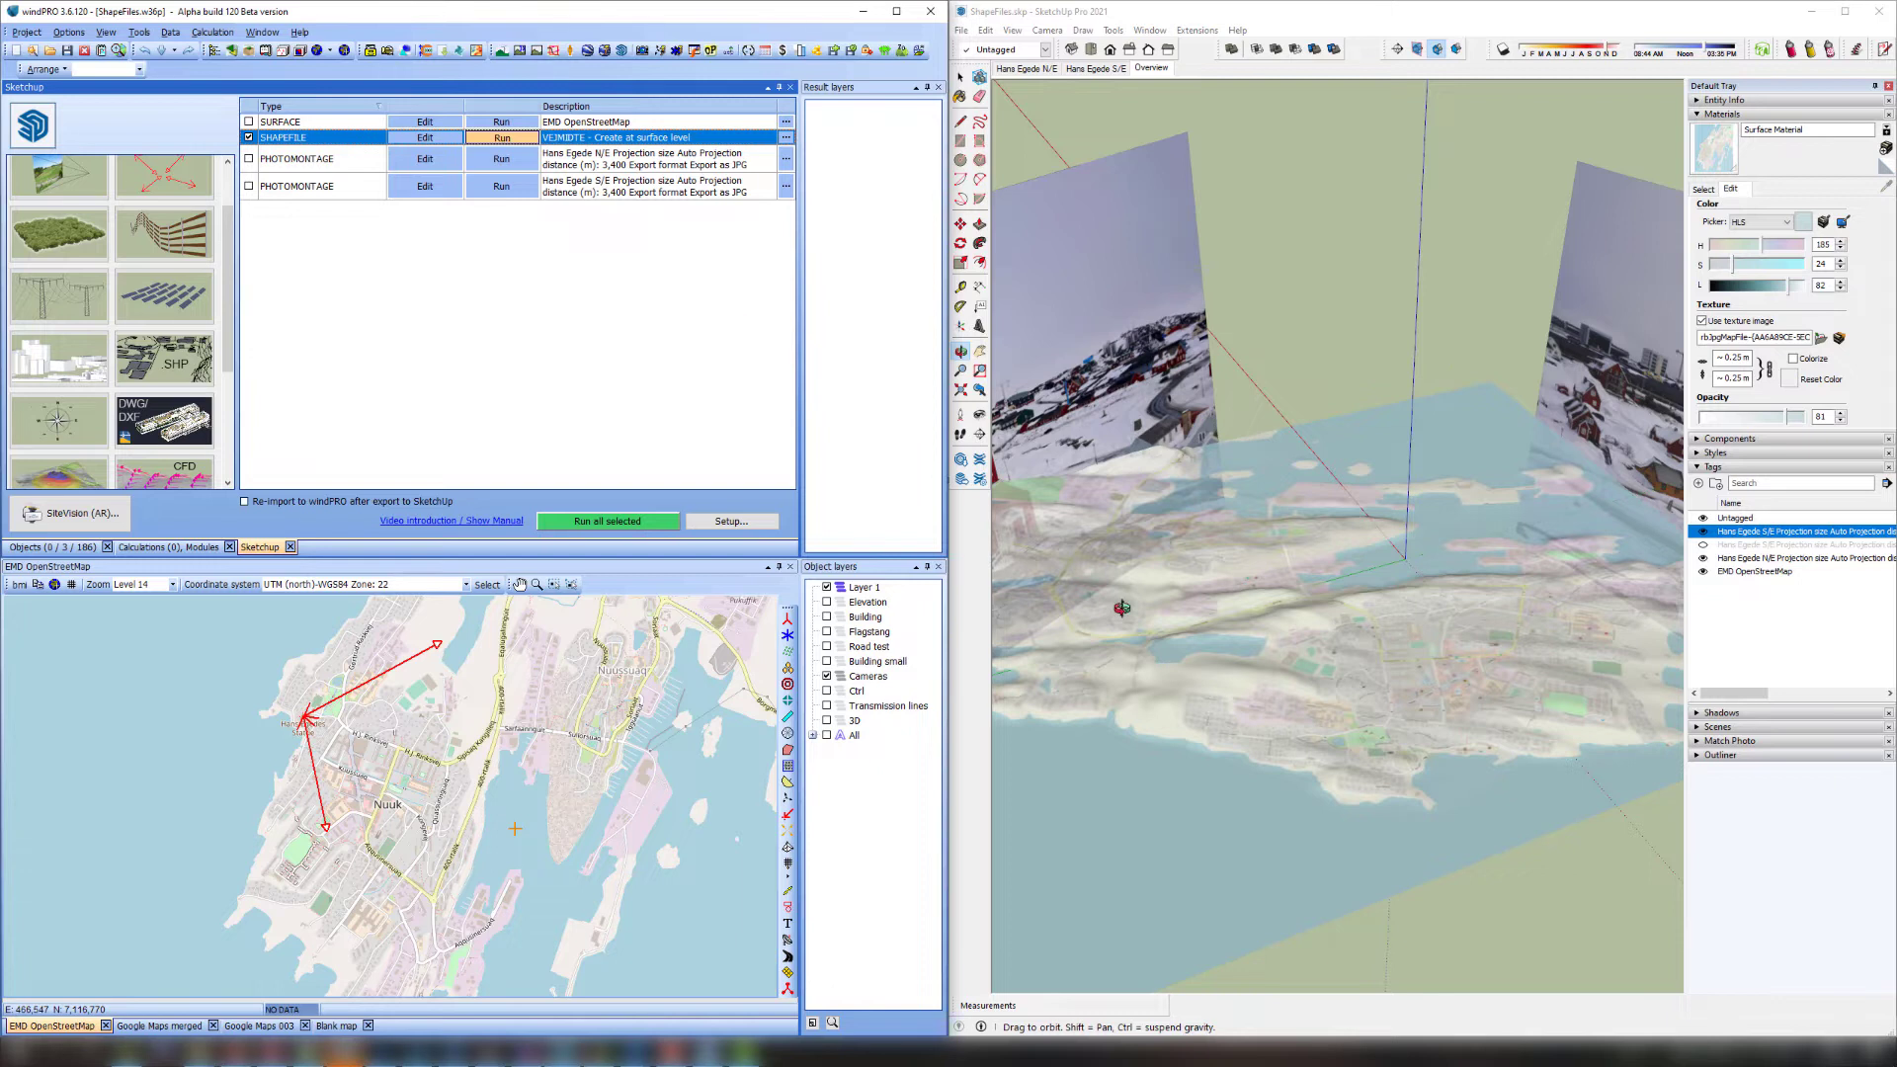
left_click(473, 557)
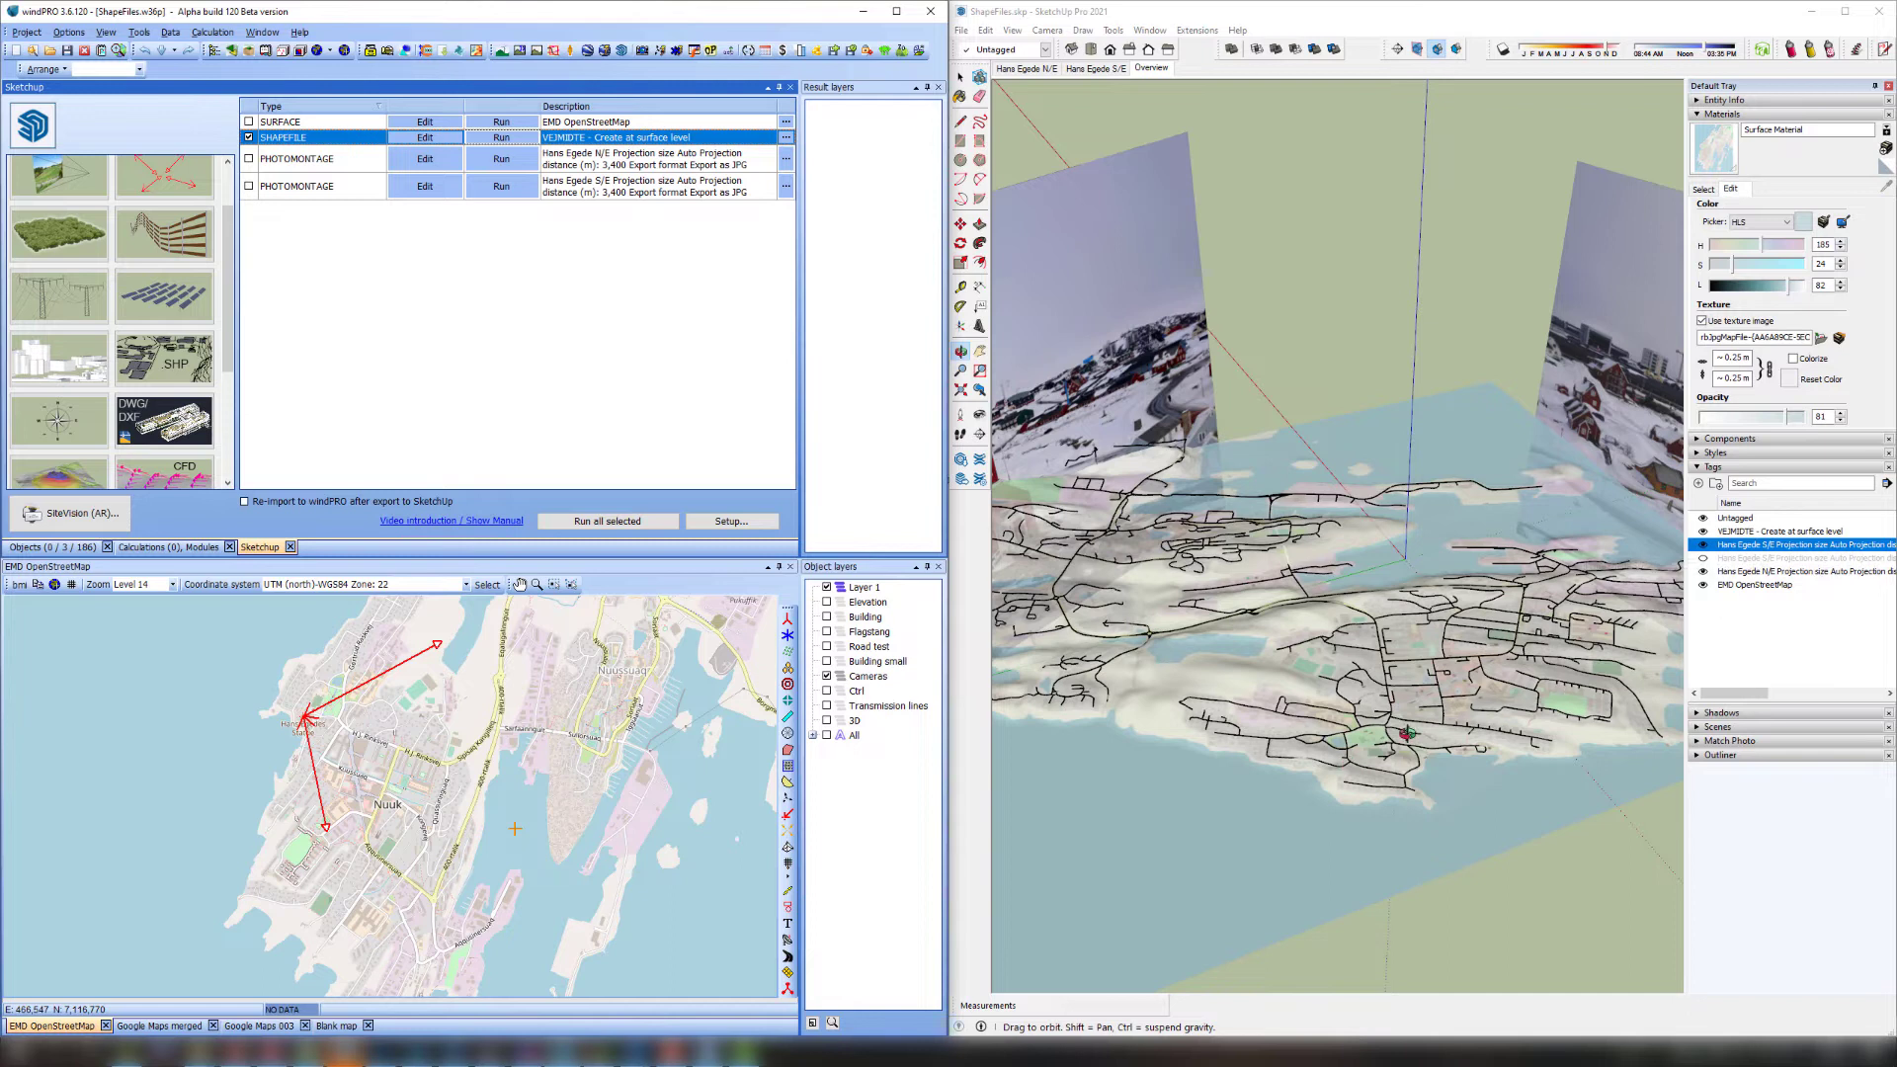
- Zoom and orbit over the town's draped road lines, then show the Hans Egede S/E scene
left_click(1301, 733)
scroll(1301, 733, "up", 6)
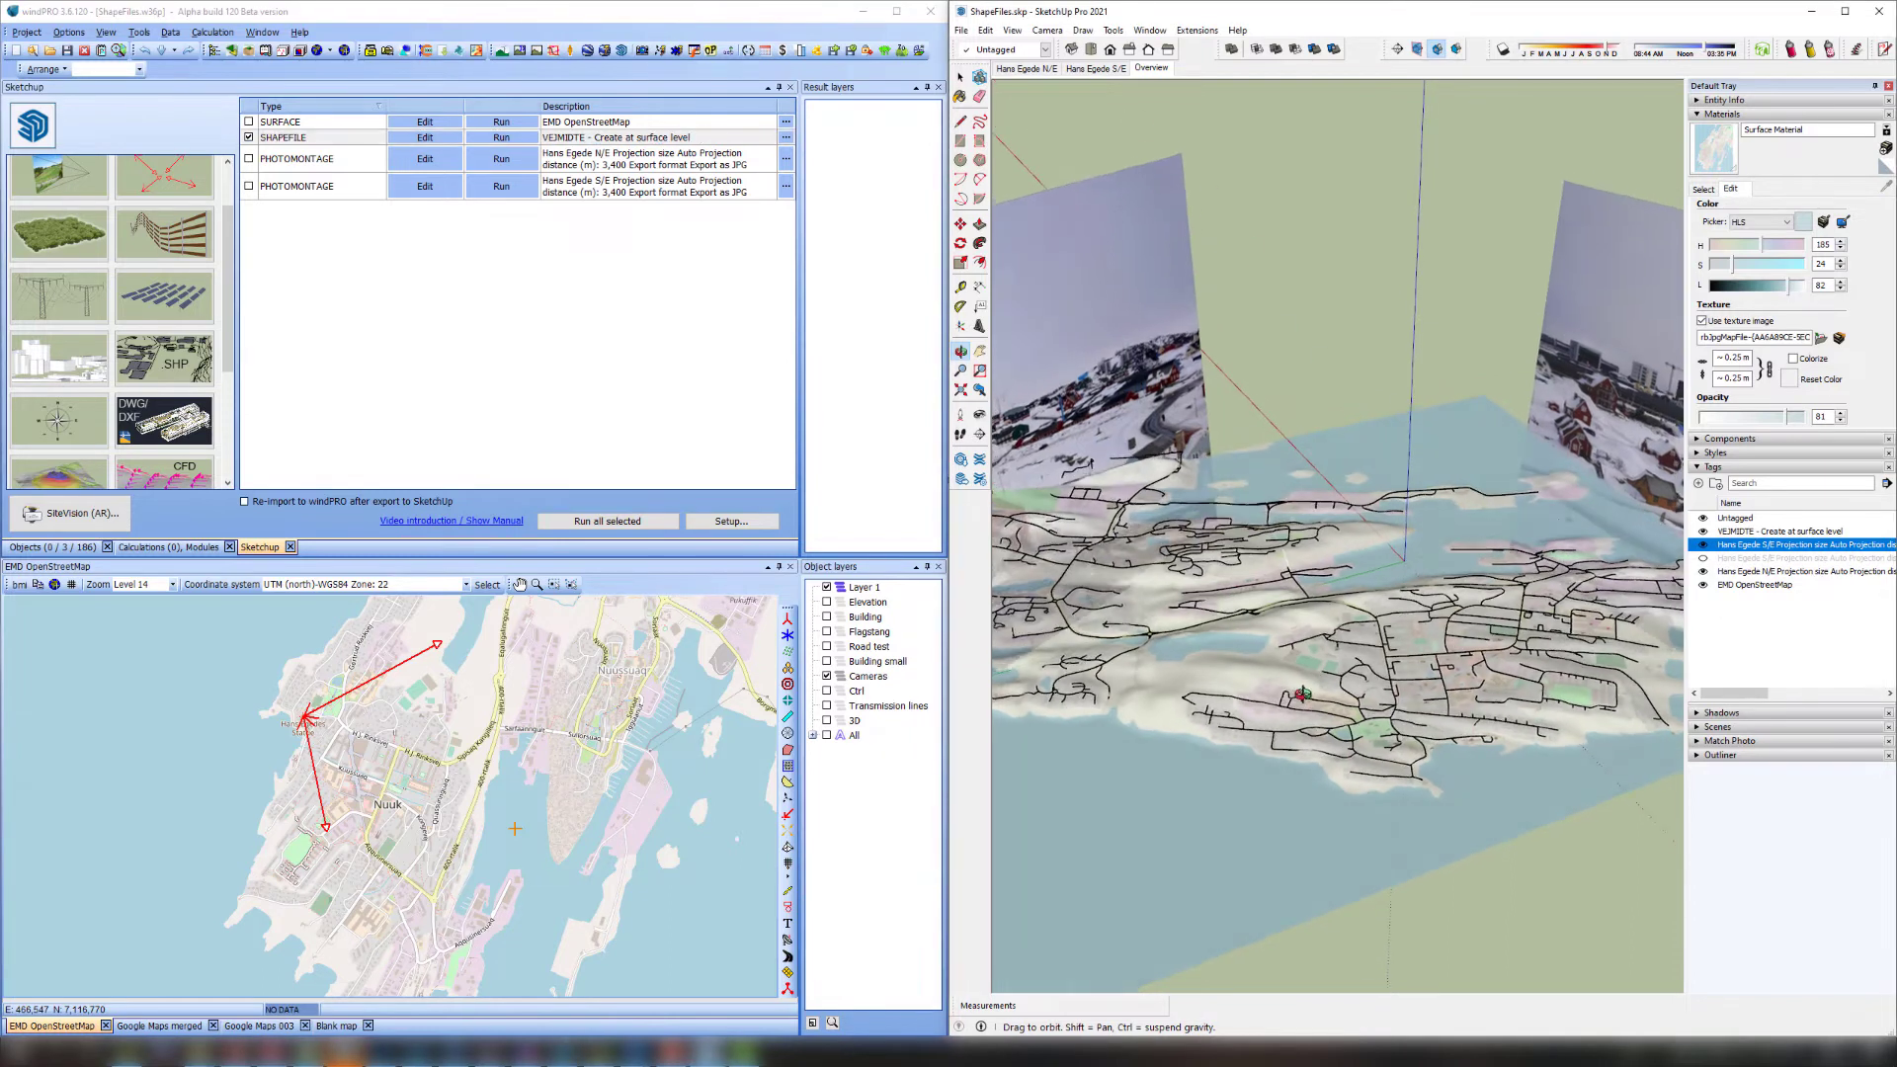
scroll(1420, 688, "up", 5)
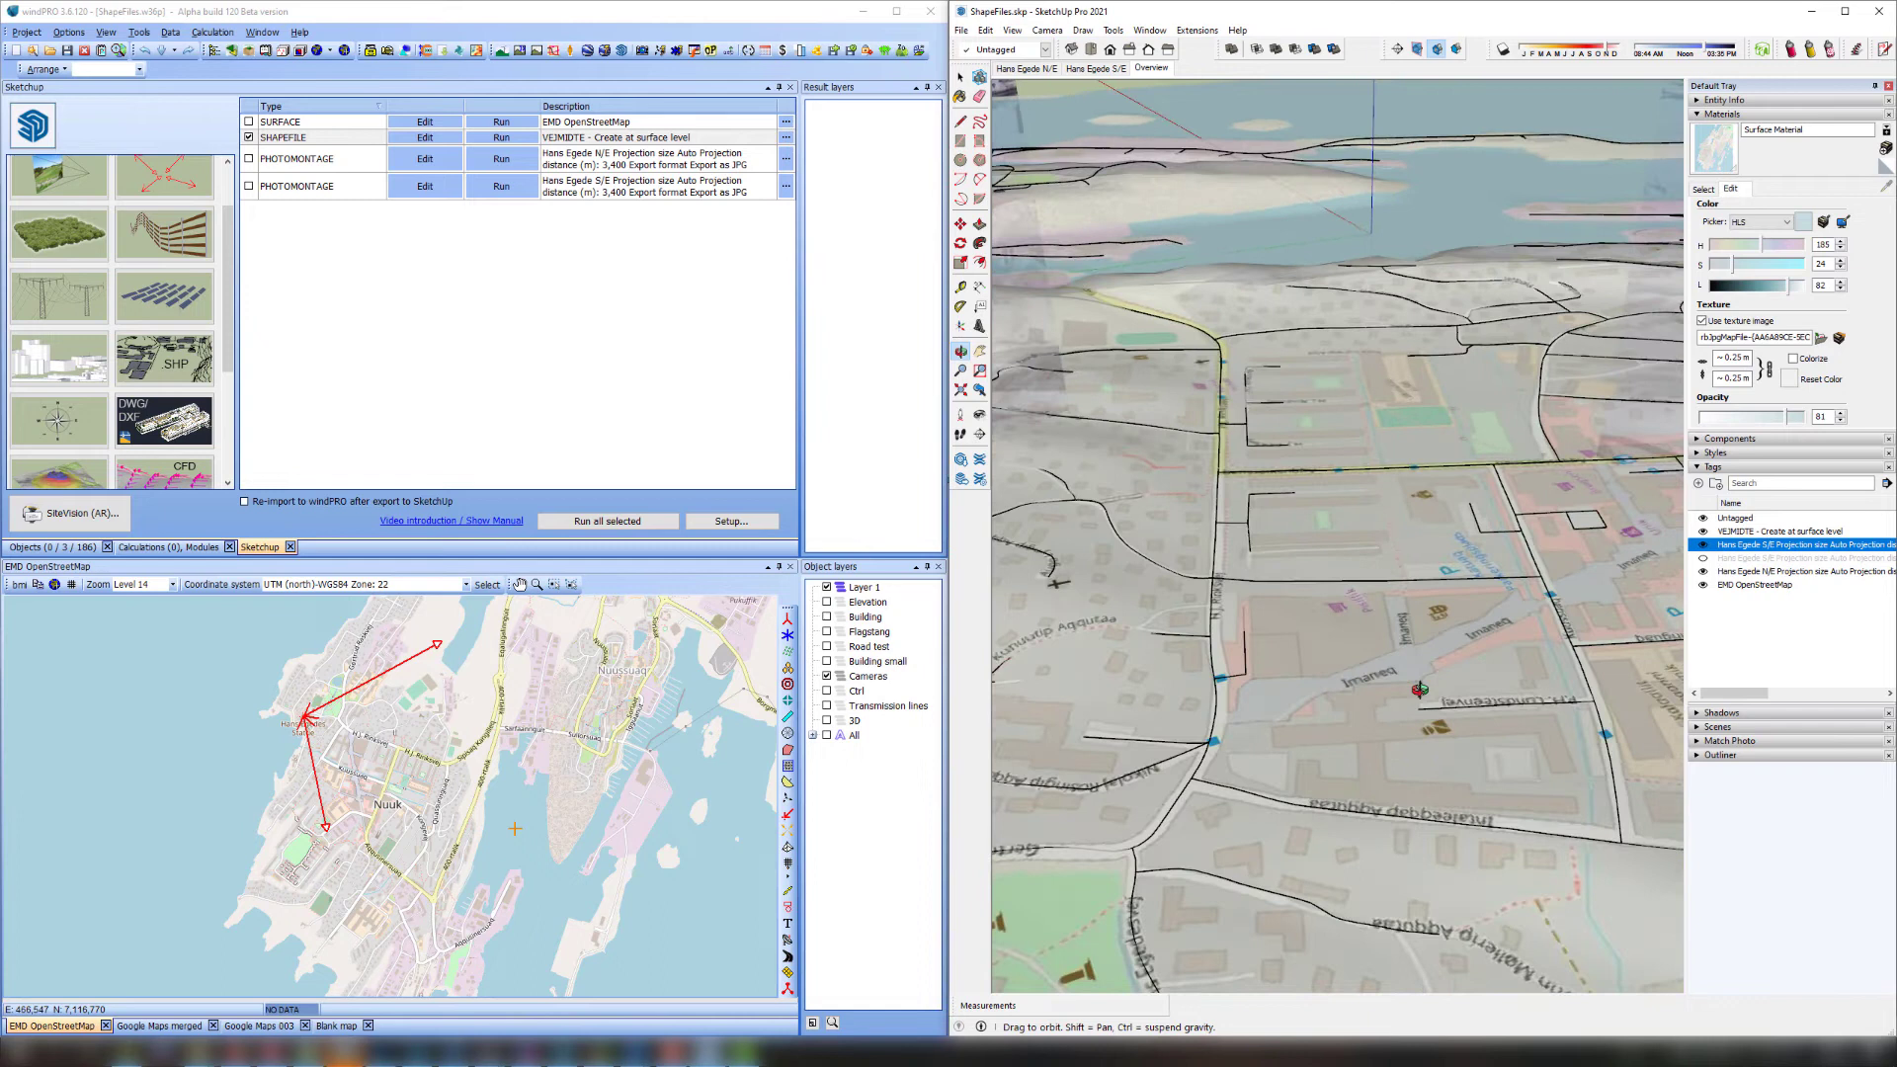
mouse_move(1380, 841)
left_mouse_down()
mouse_move(1285, 751)
mouse_move(1353, 731)
left_mouse_up()
mouse_move(1296, 846)
left_mouse_down()
mouse_move(1328, 831)
mouse_move(1083, 653)
mouse_move(994, 809)
mouse_move(1446, 862)
left_mouse_up()
mouse_move(1180, 481)
left_mouse_down()
mouse_move(1289, 566)
mouse_move(1218, 413)
left_mouse_up()
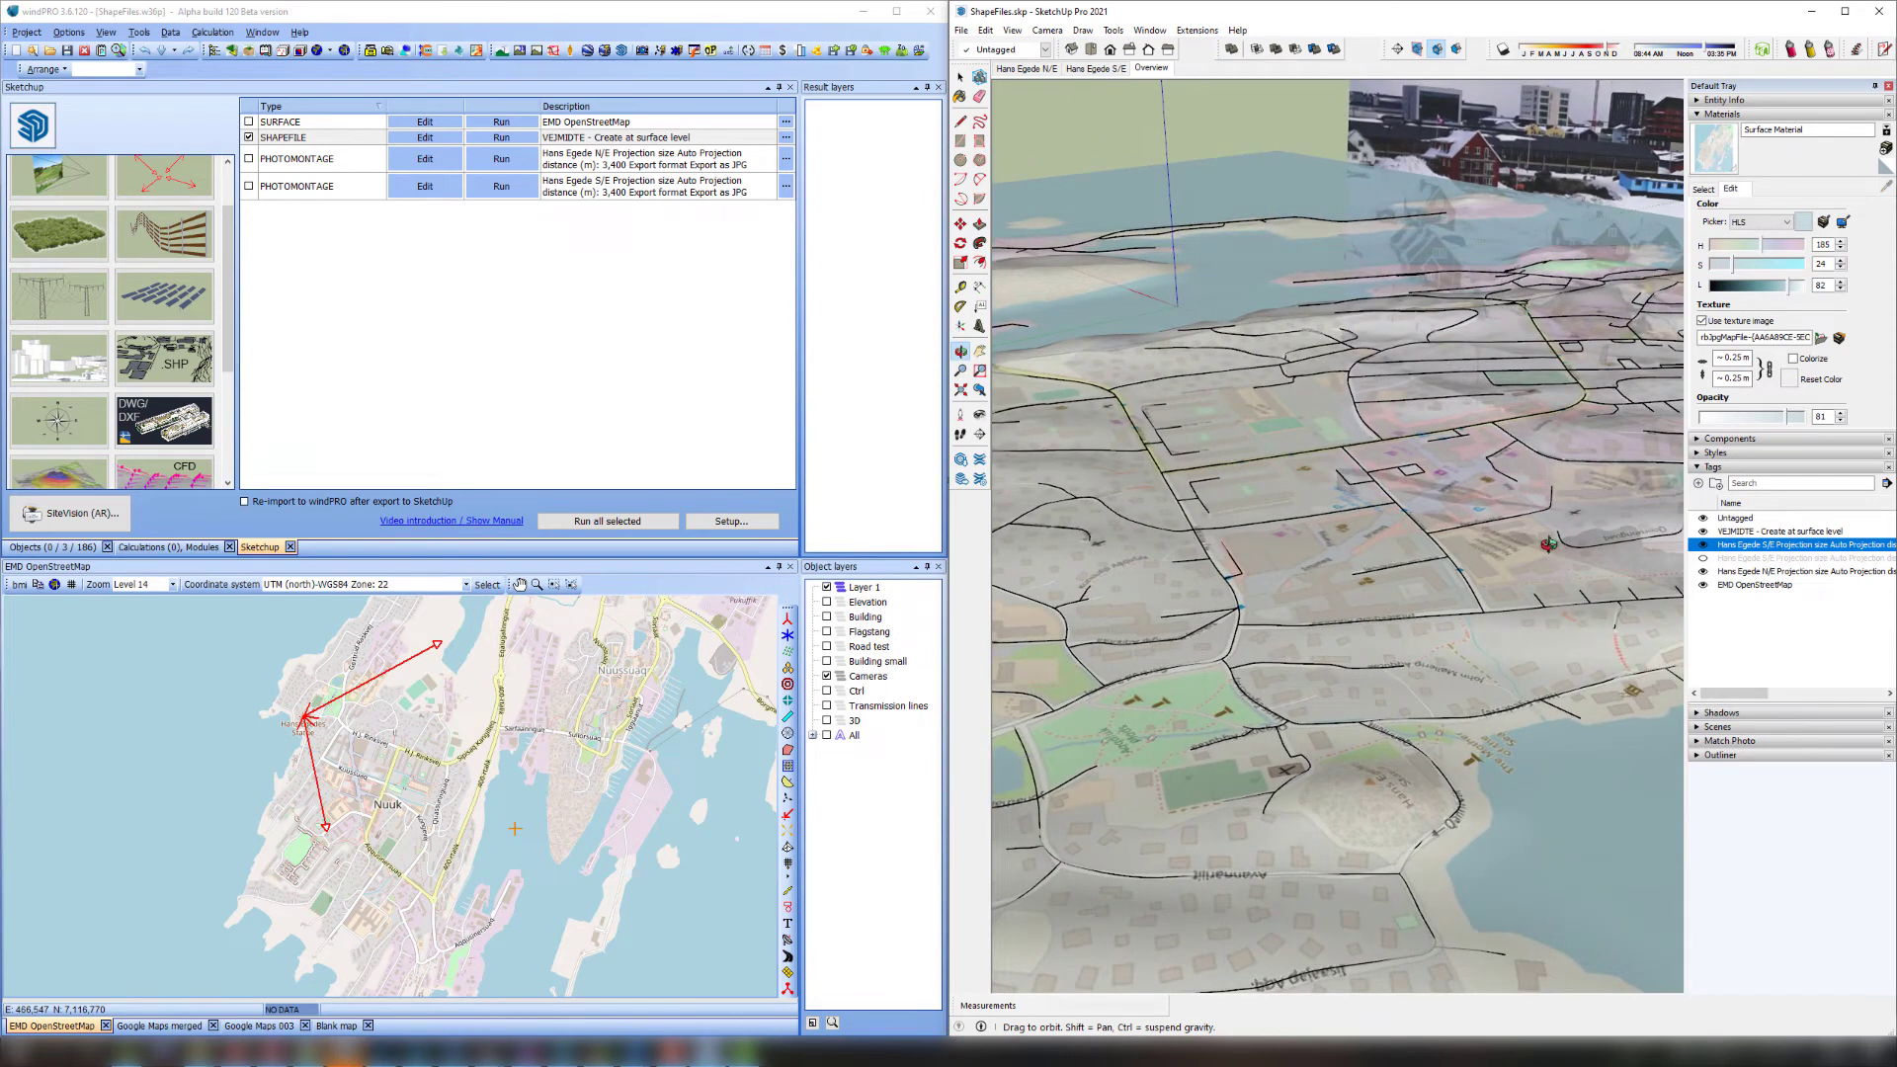
left_click_drag(1391, 623, 1400, 618)
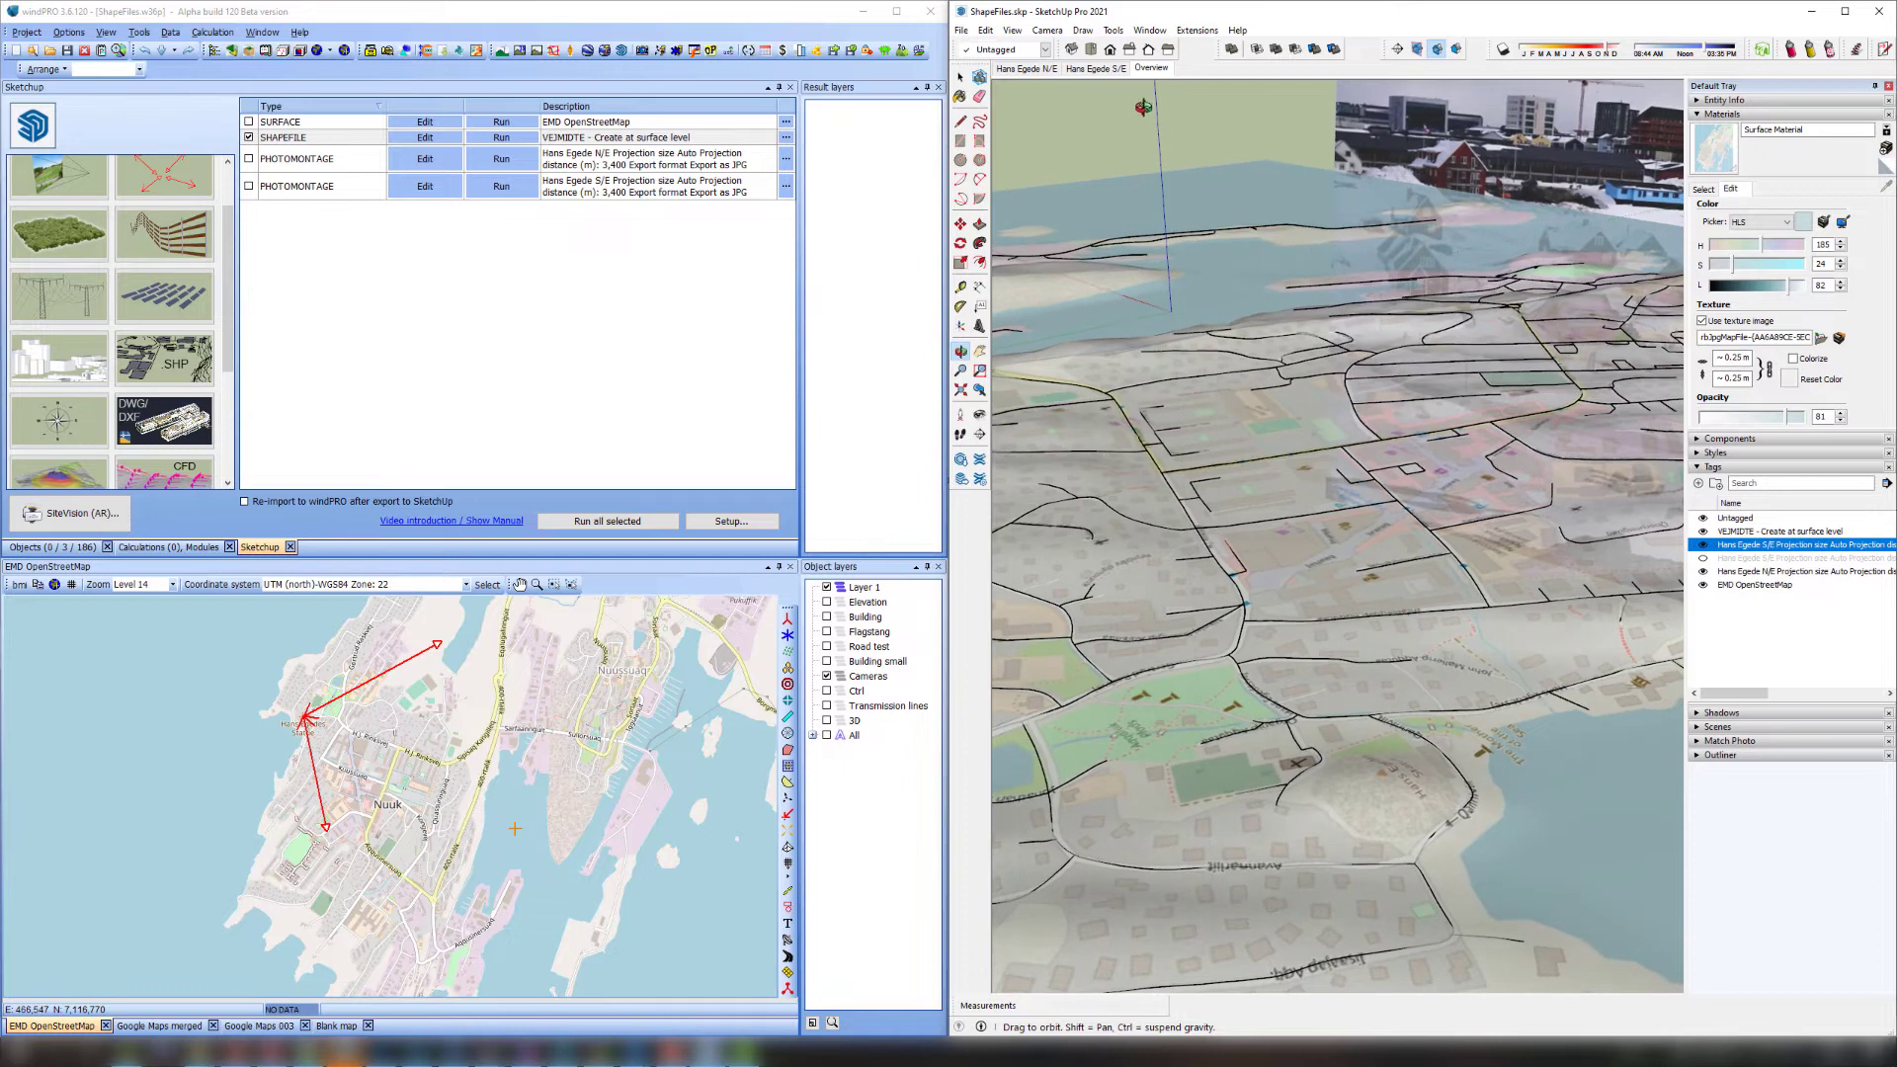
left_click(1098, 69)
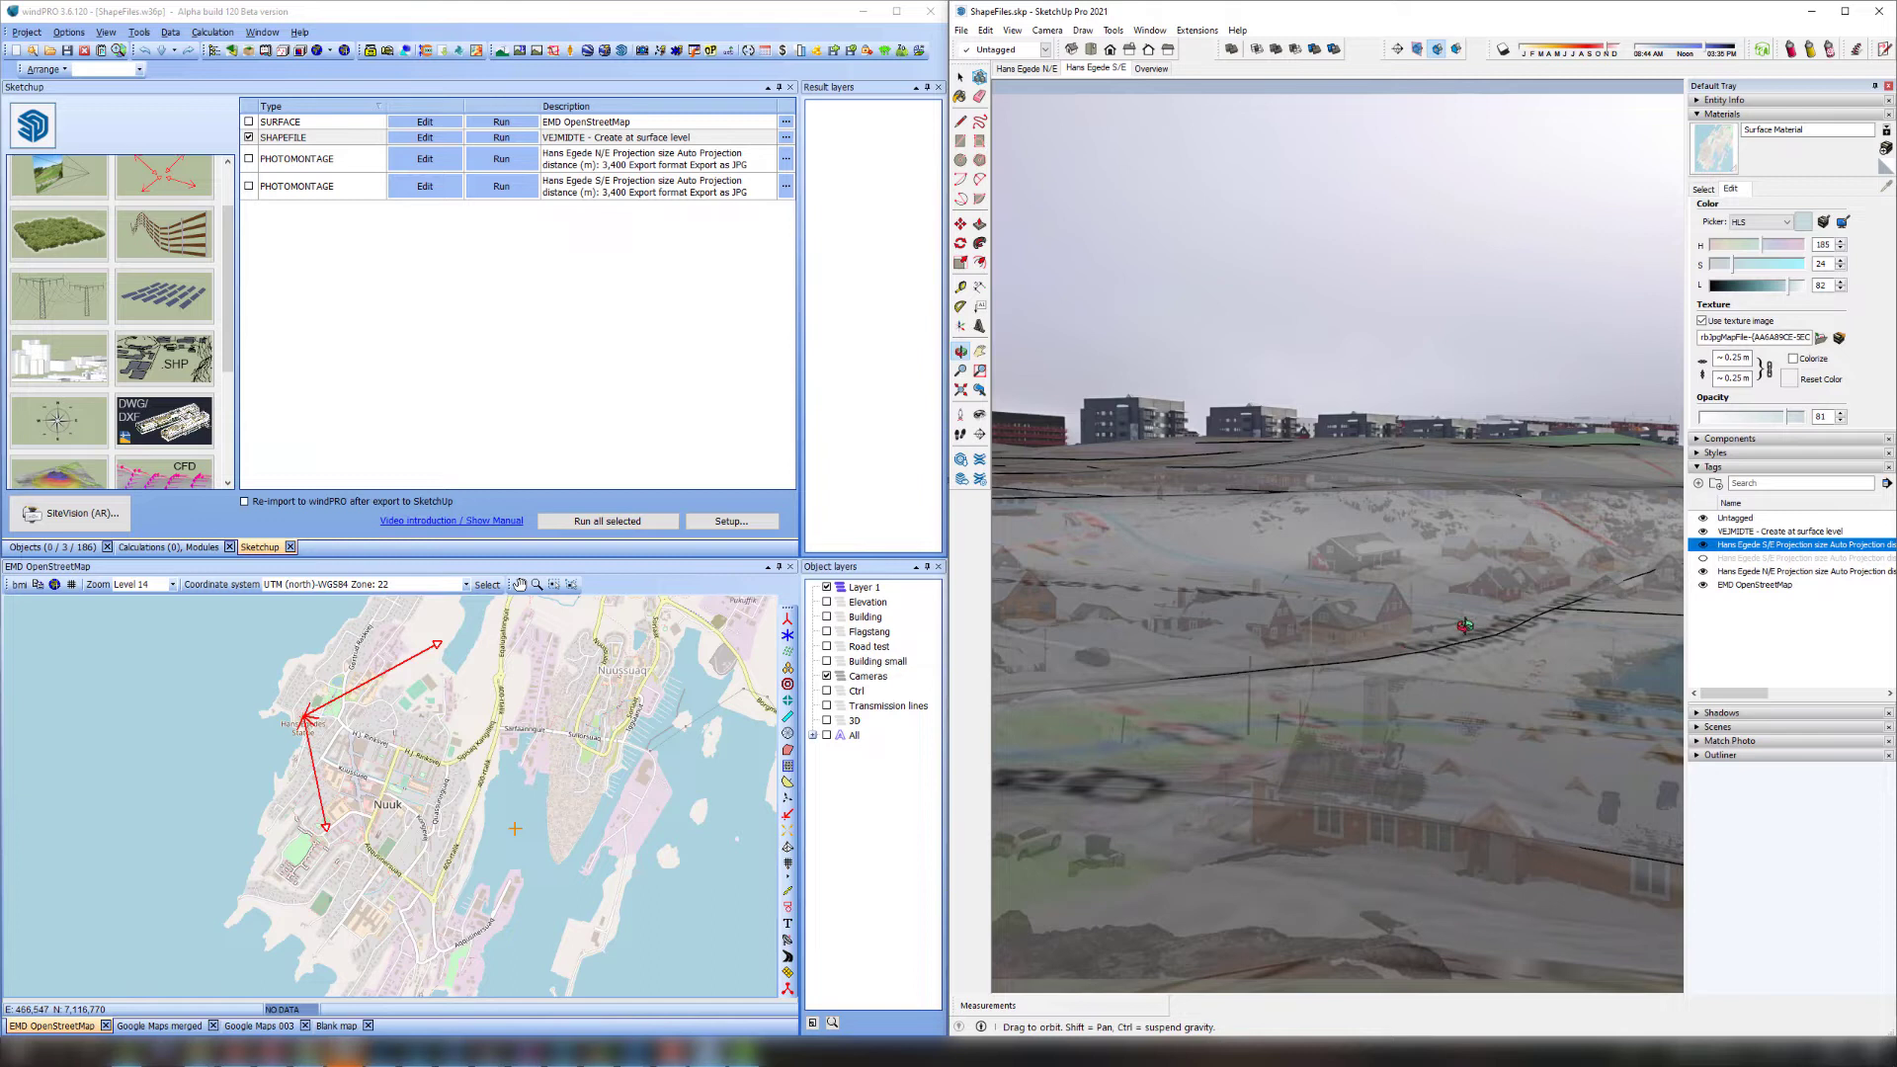
left_click(1705, 190)
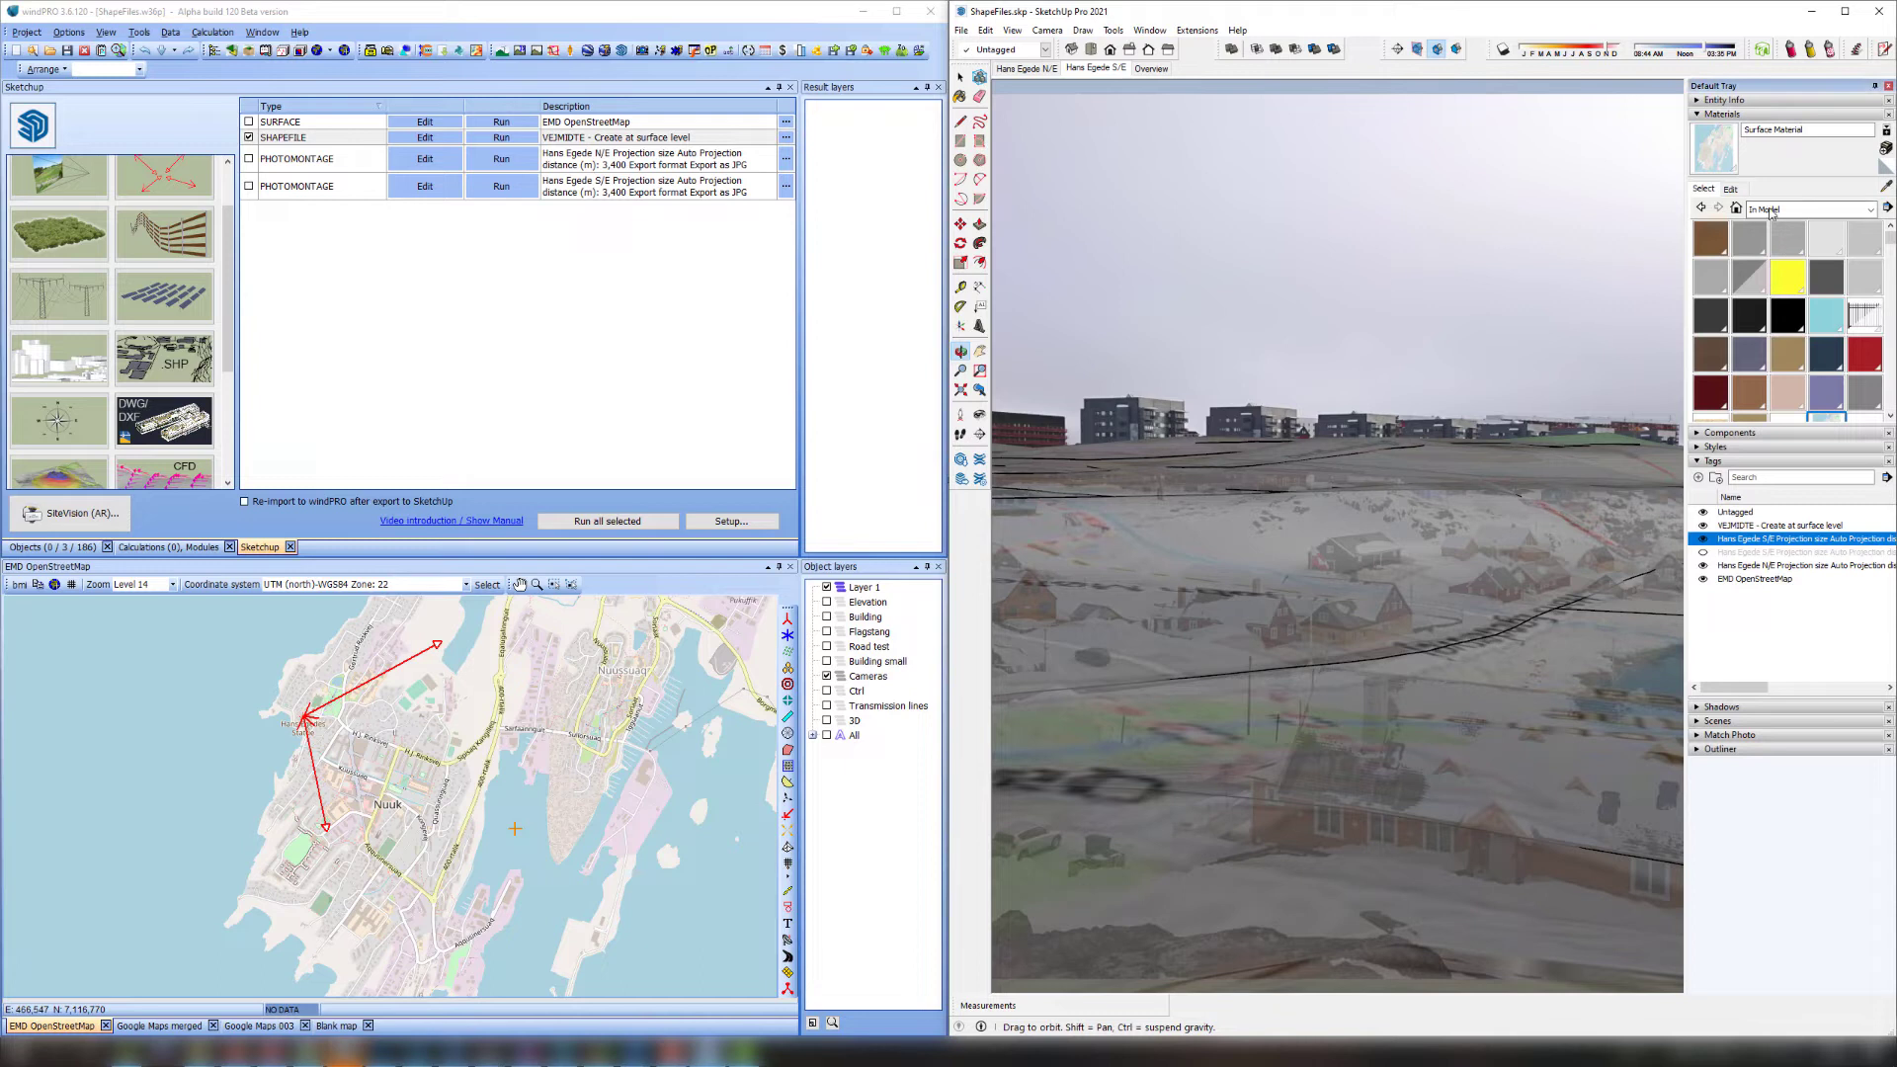
scroll(1770, 283, "down", 2)
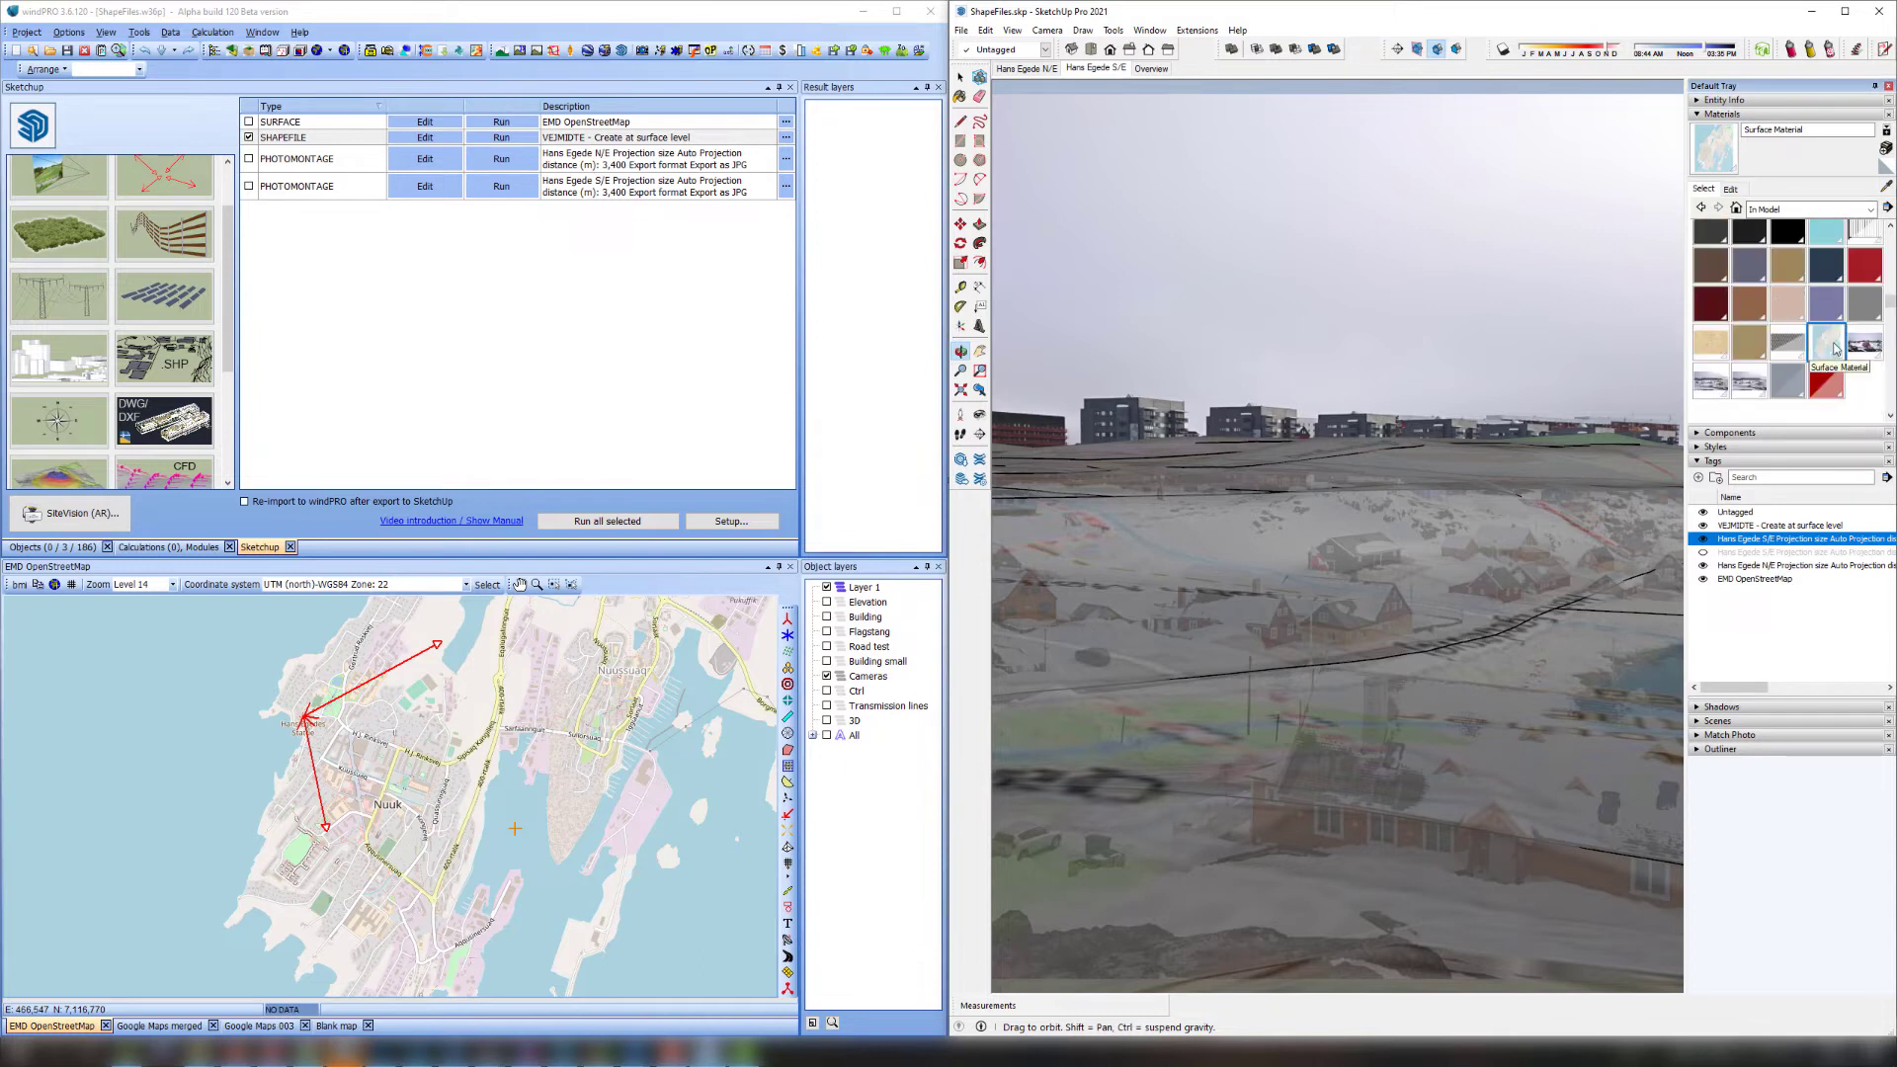
left_click(1830, 344)
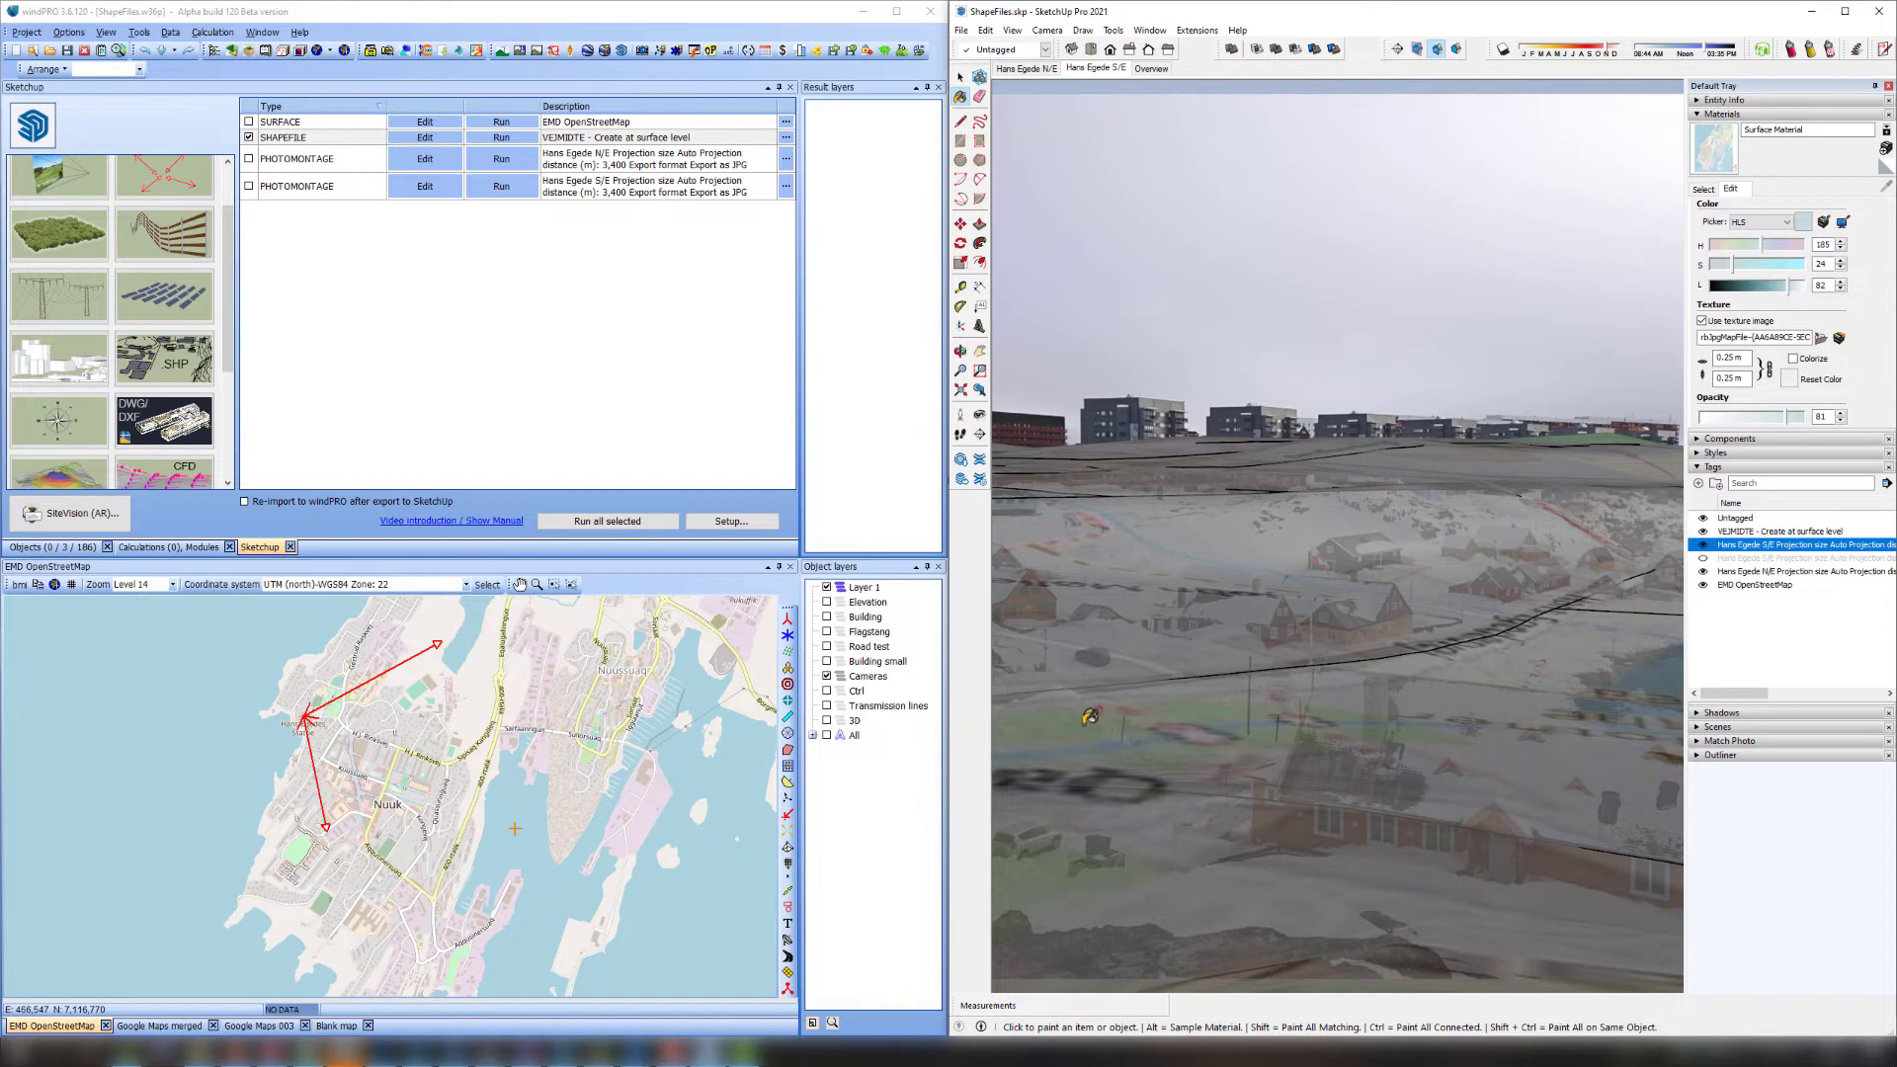
middle_click(1511, 604)
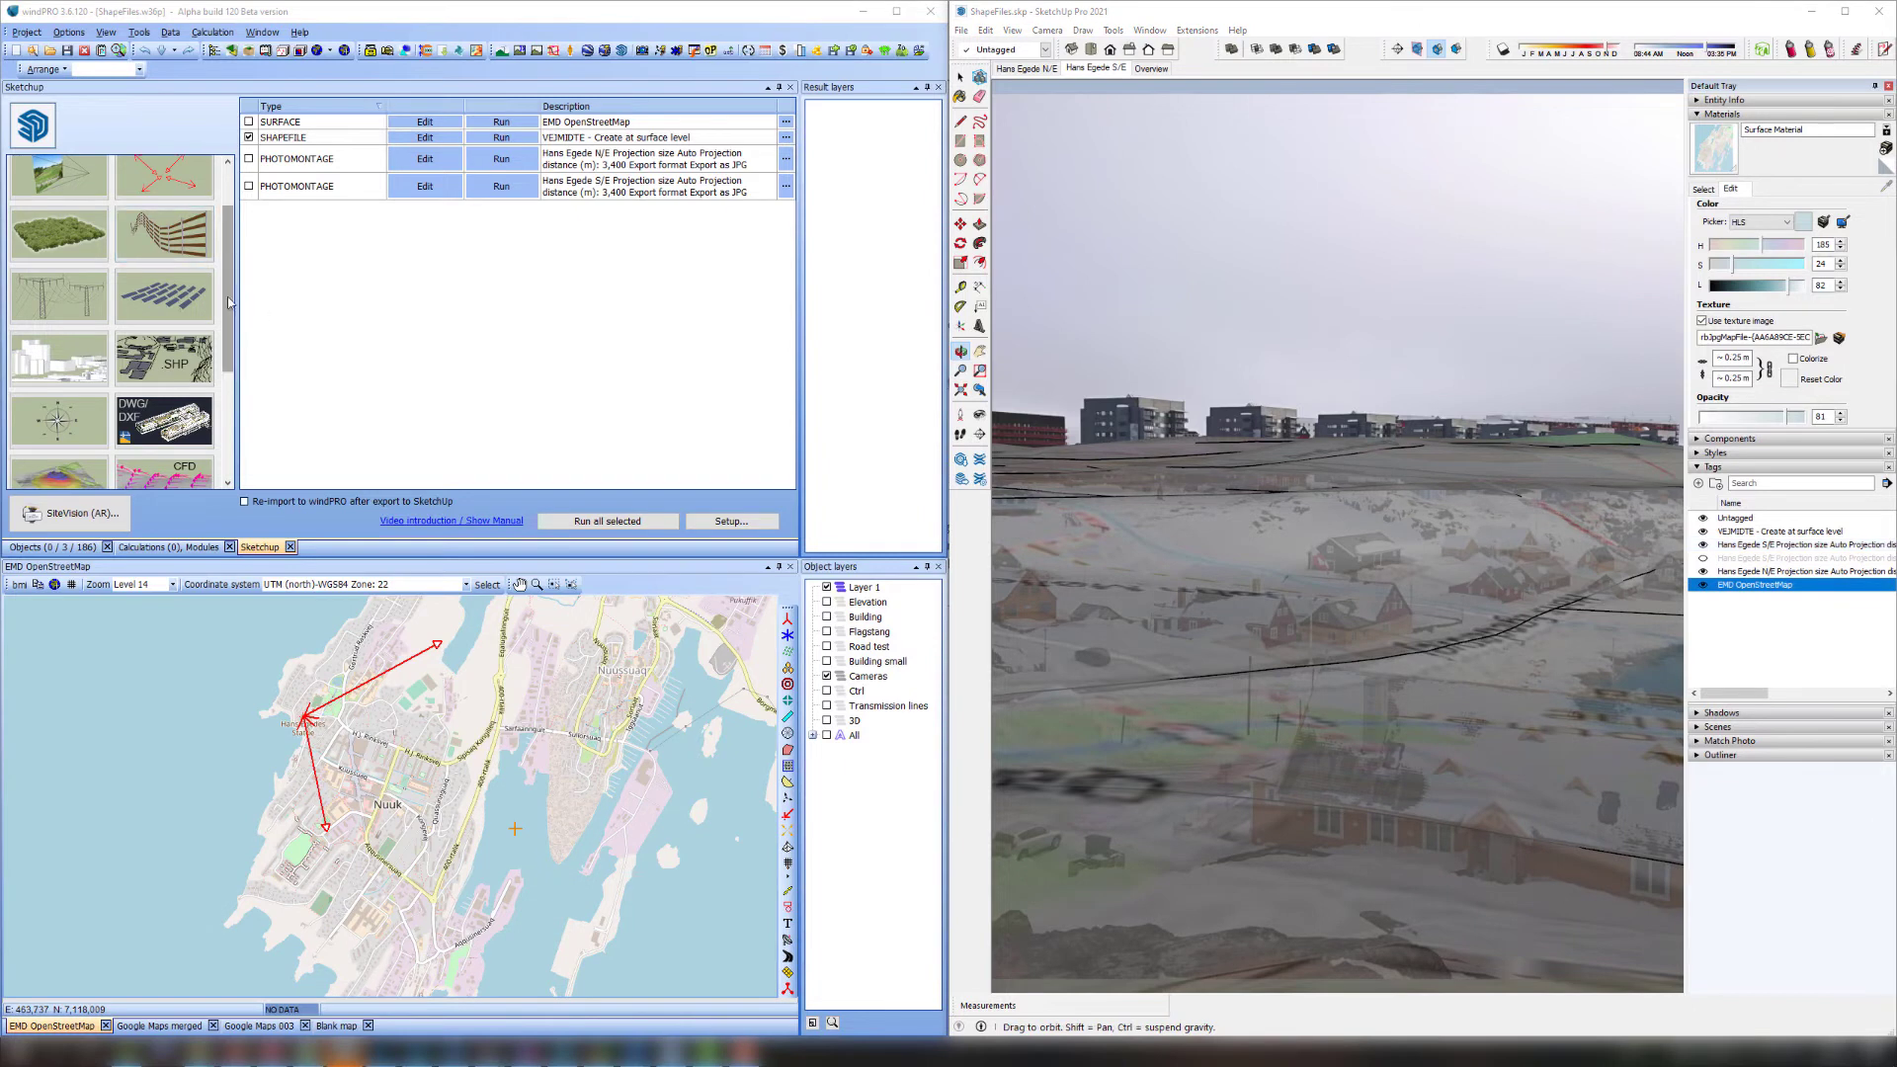
- Reopen the shape exporter and load FLAGSTANG.shp in Geo [deg]-WGS84, created at surface level (DEM)
left_click(173, 364)
double_click(174, 364)
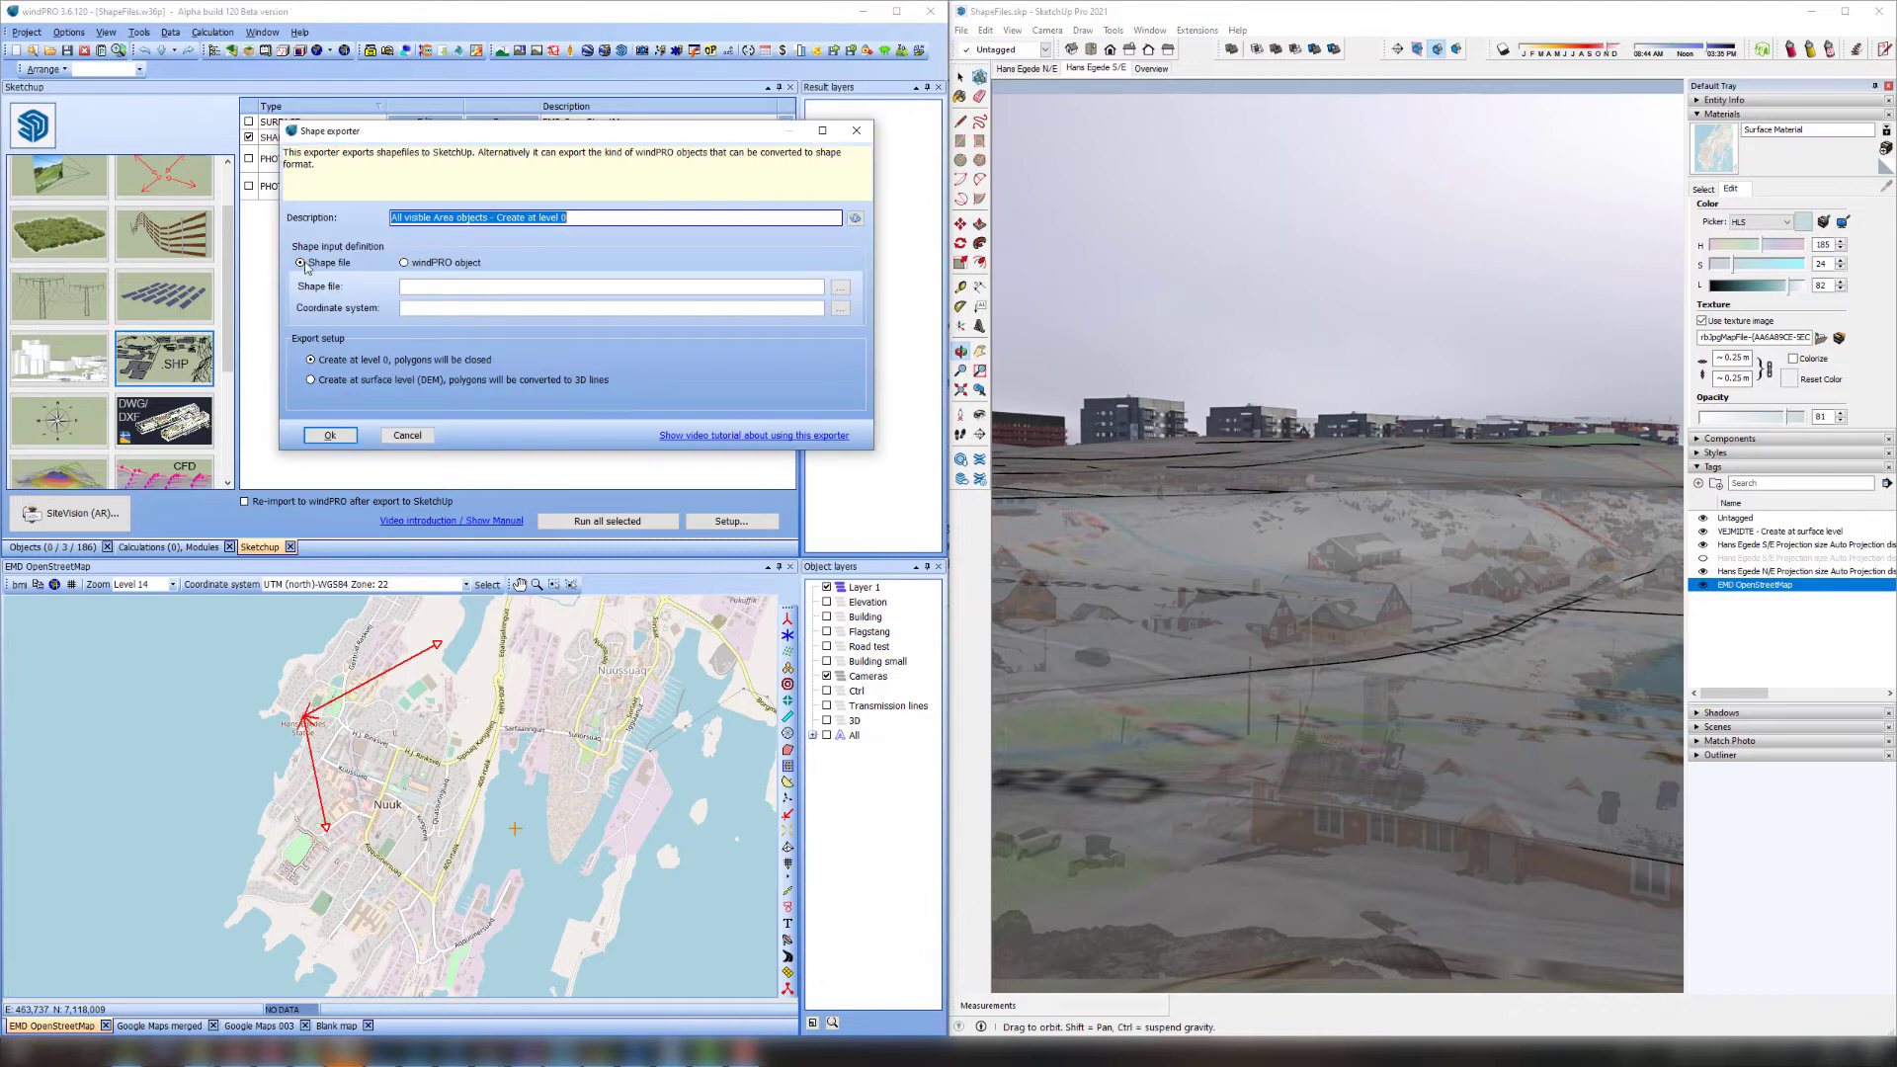
left_click(840, 288)
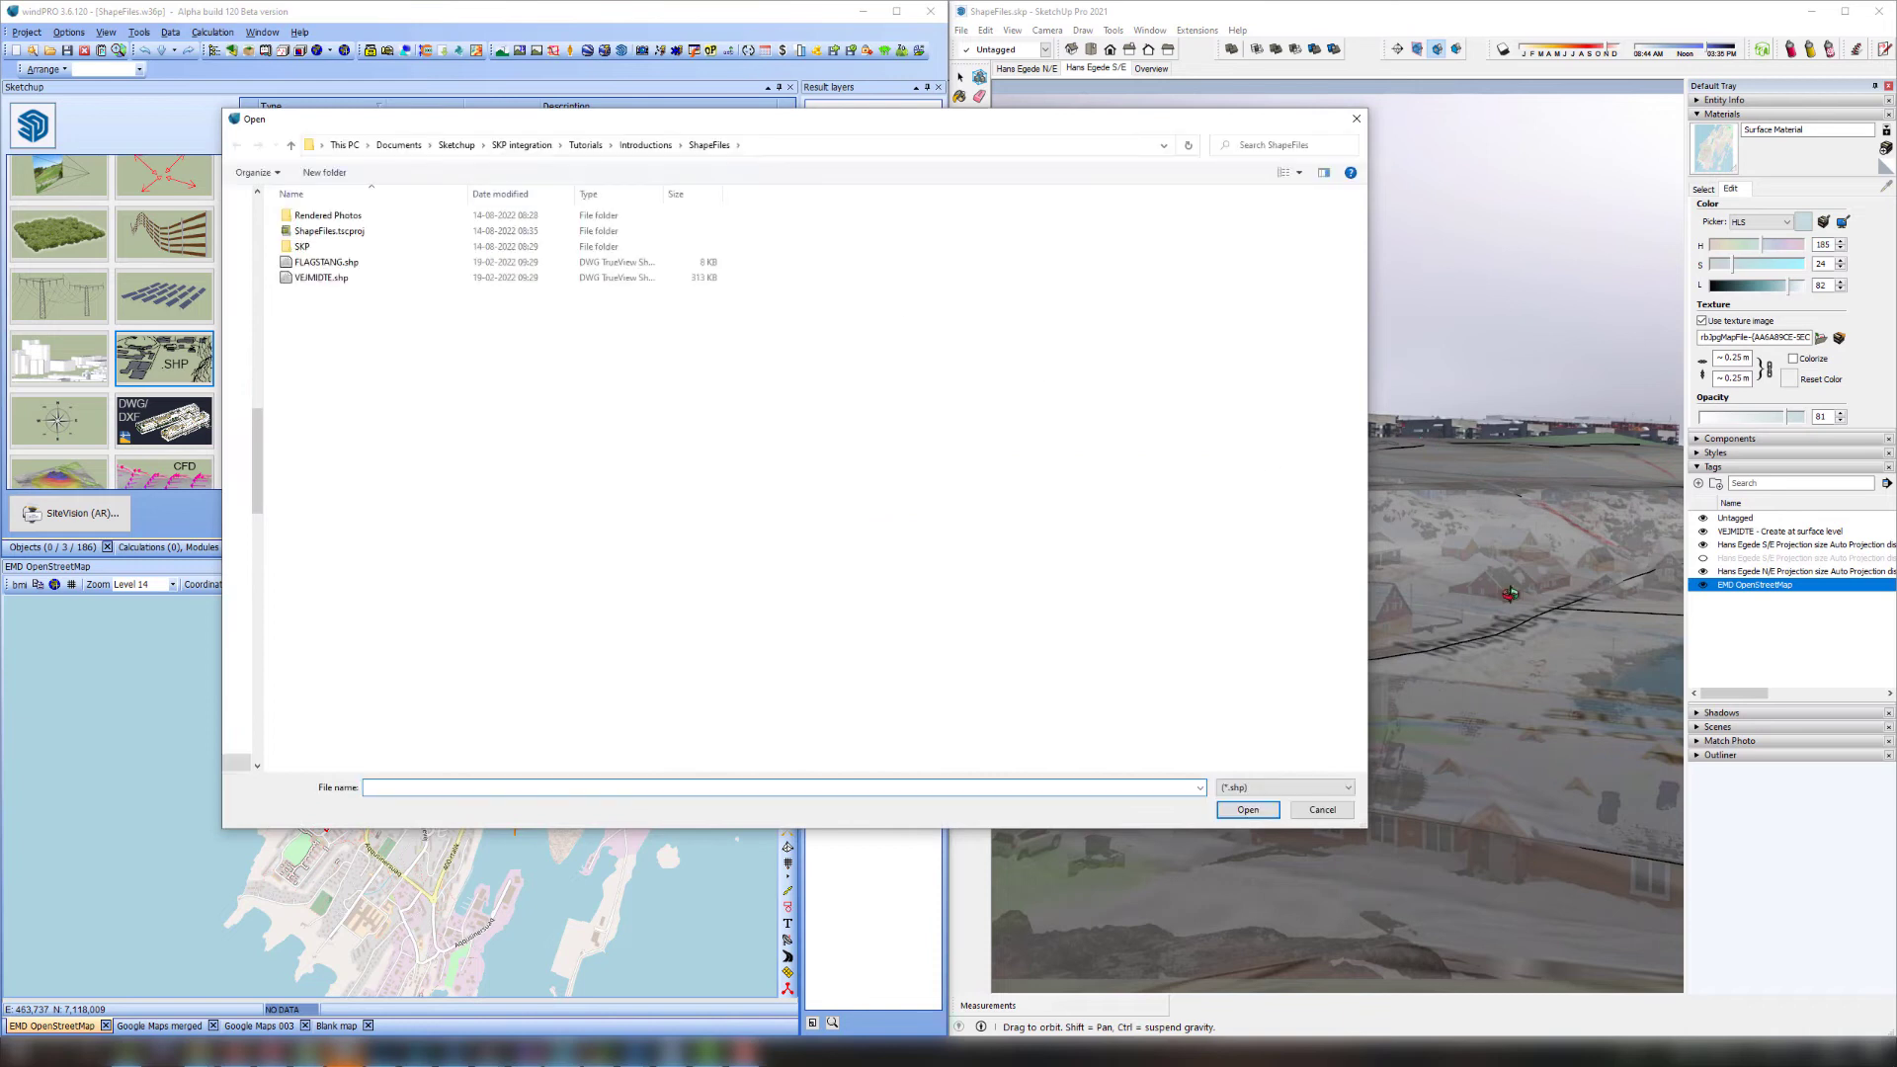
double_click(314, 263)
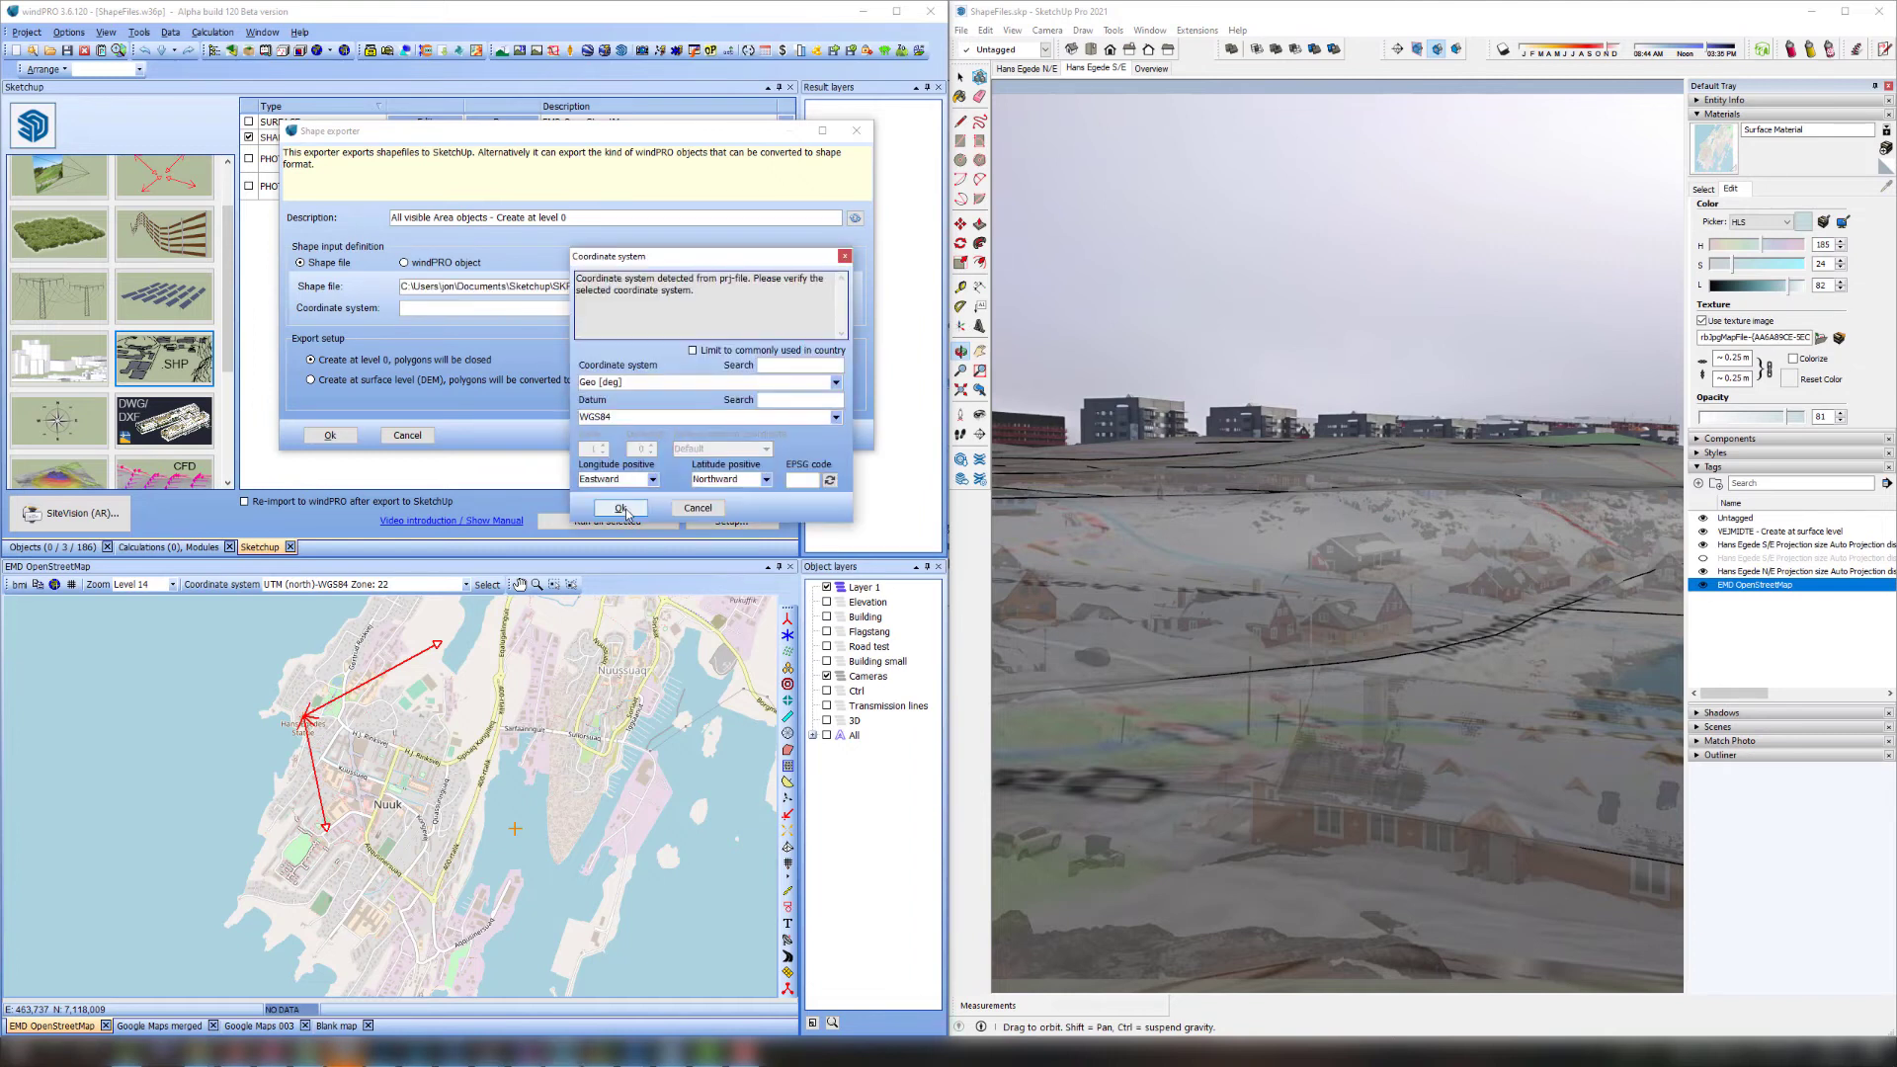
left_click(620, 507)
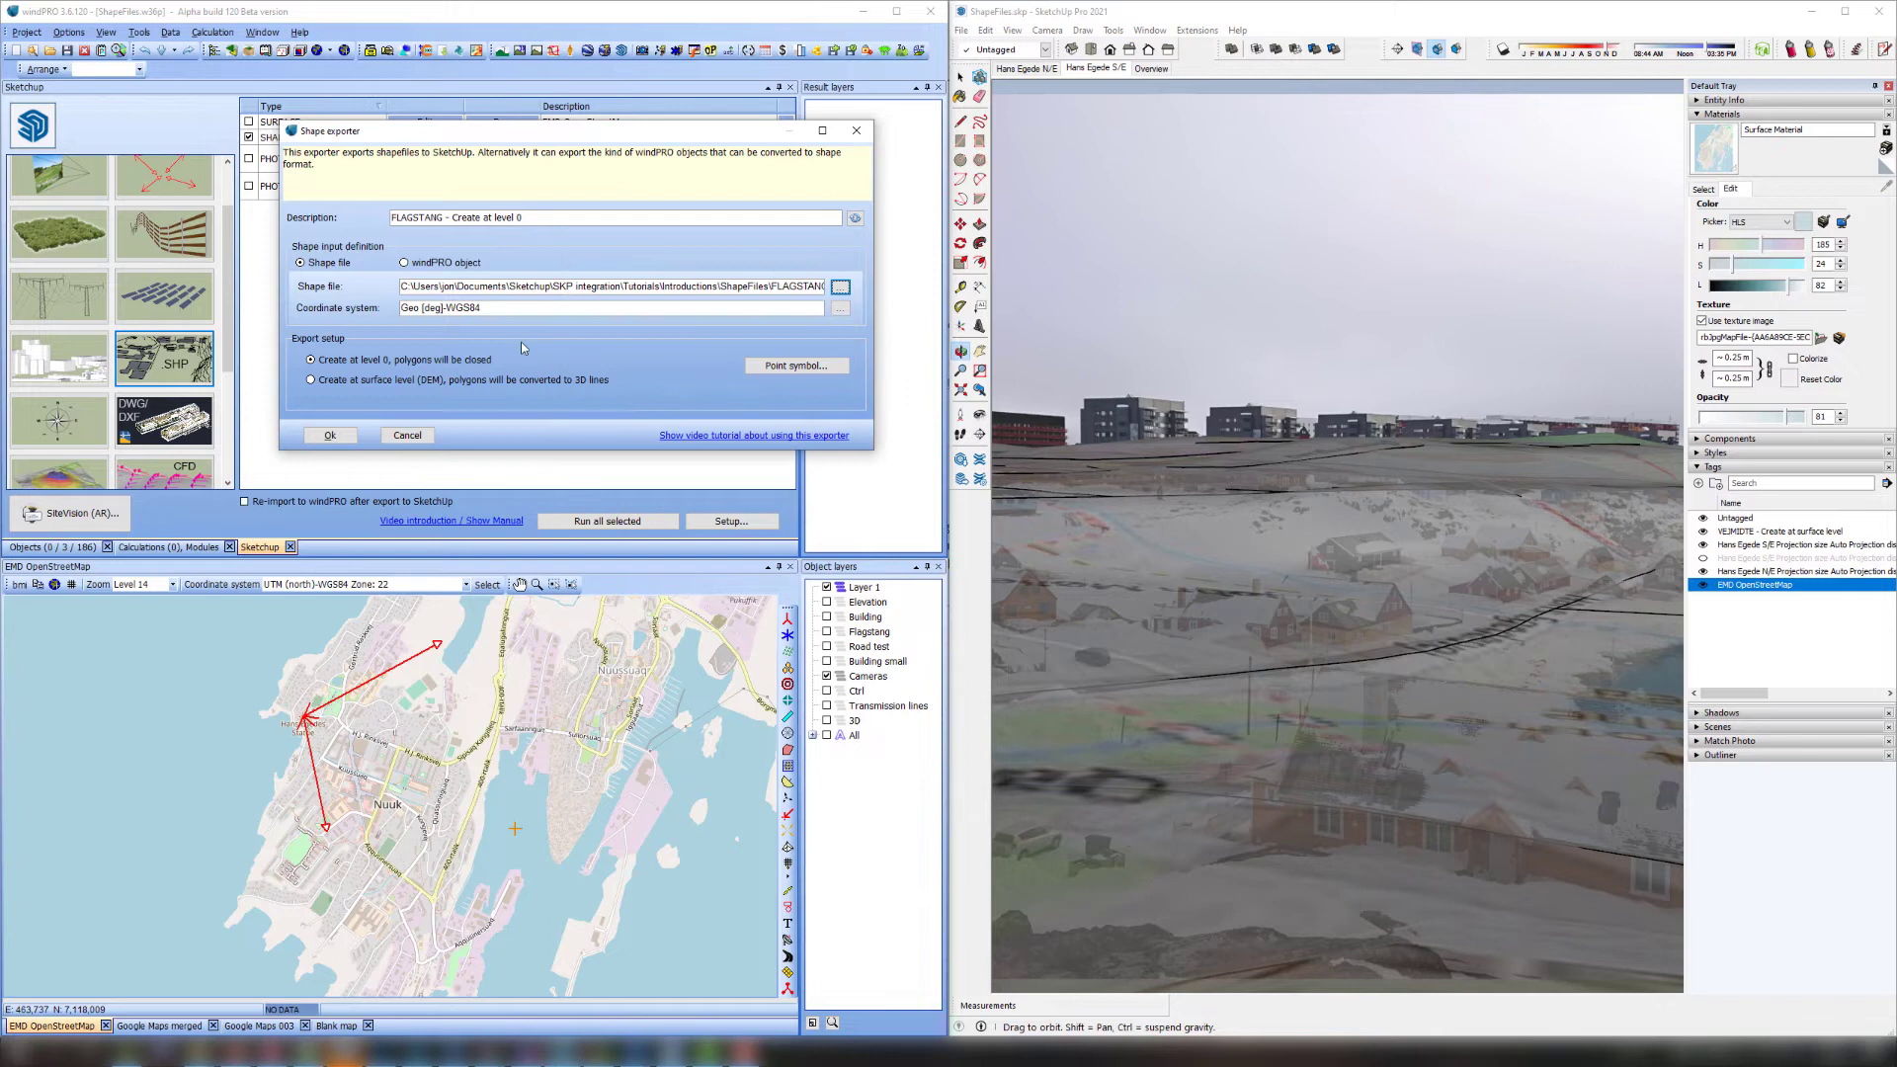
left_click(435, 379)
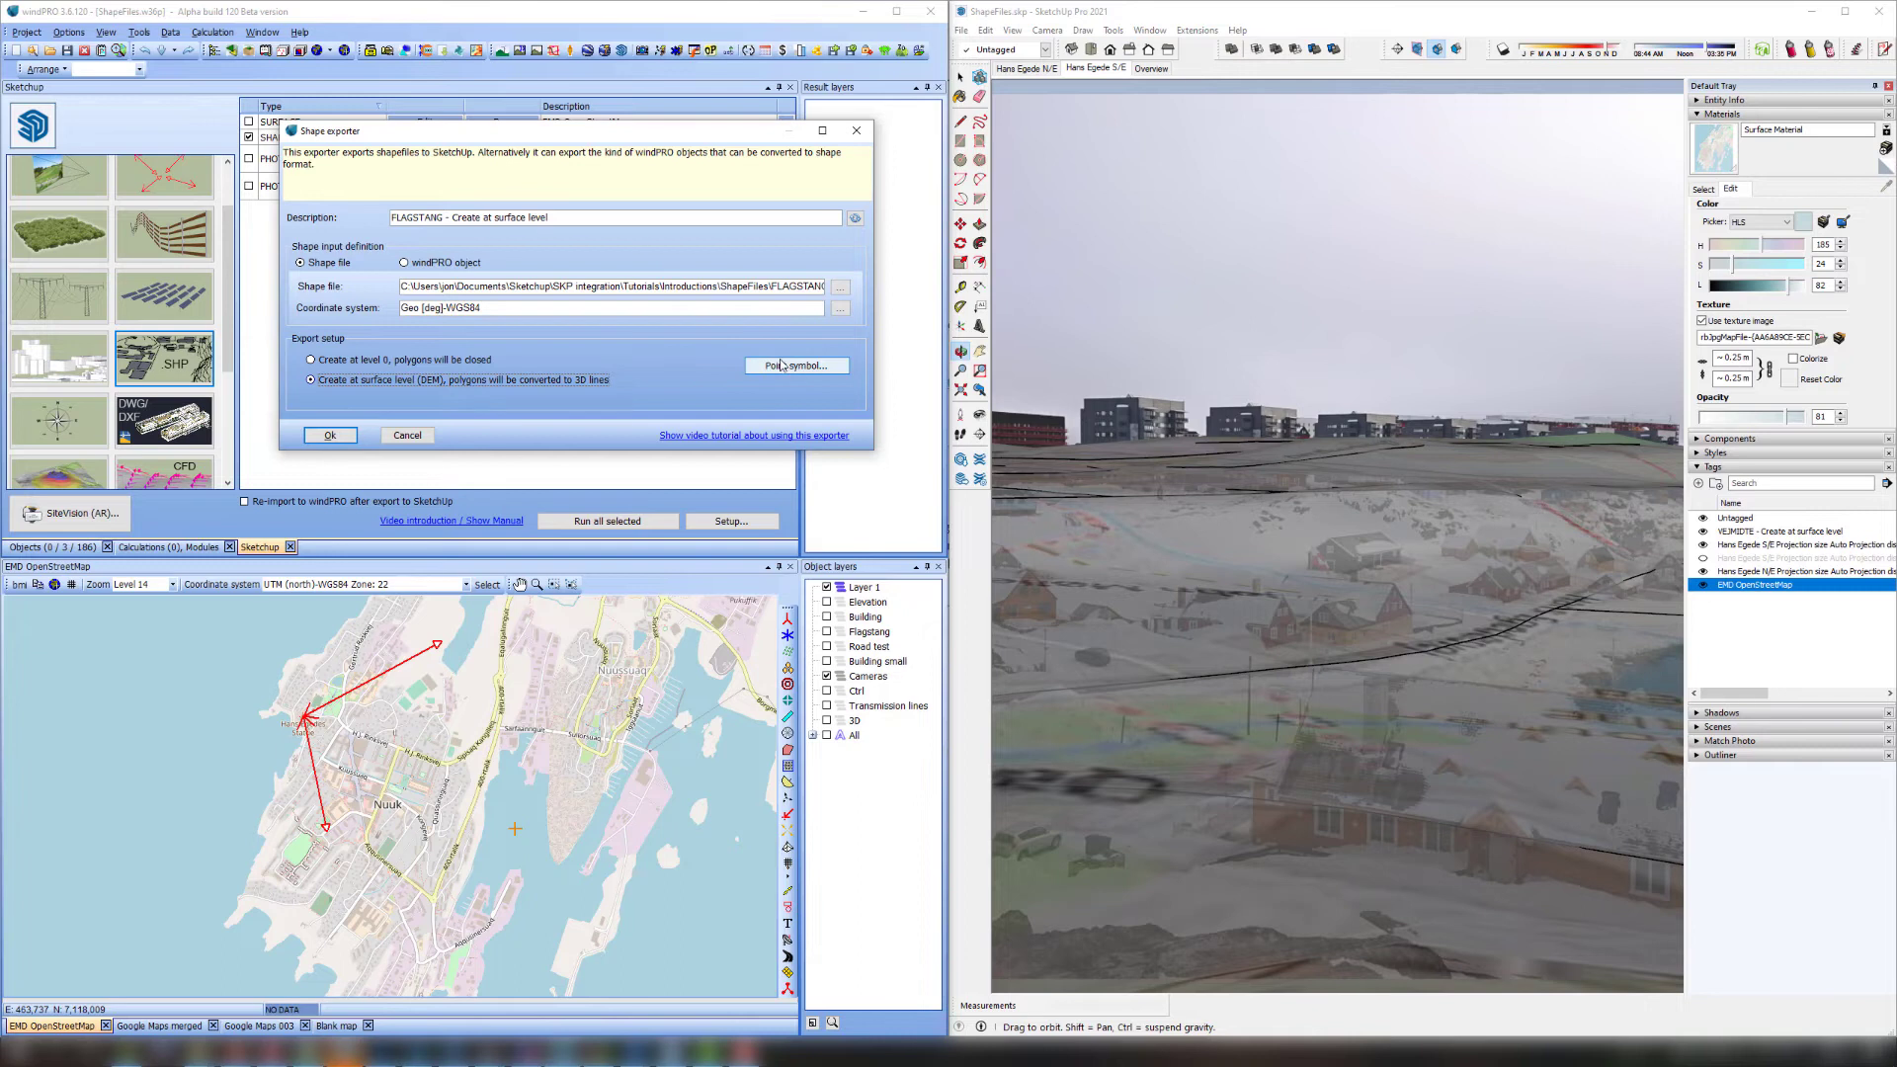
- Set the FLAGSTANG point symbol to the SketchUp file YellowPinPoint.skp and confirm
left_click(833, 365)
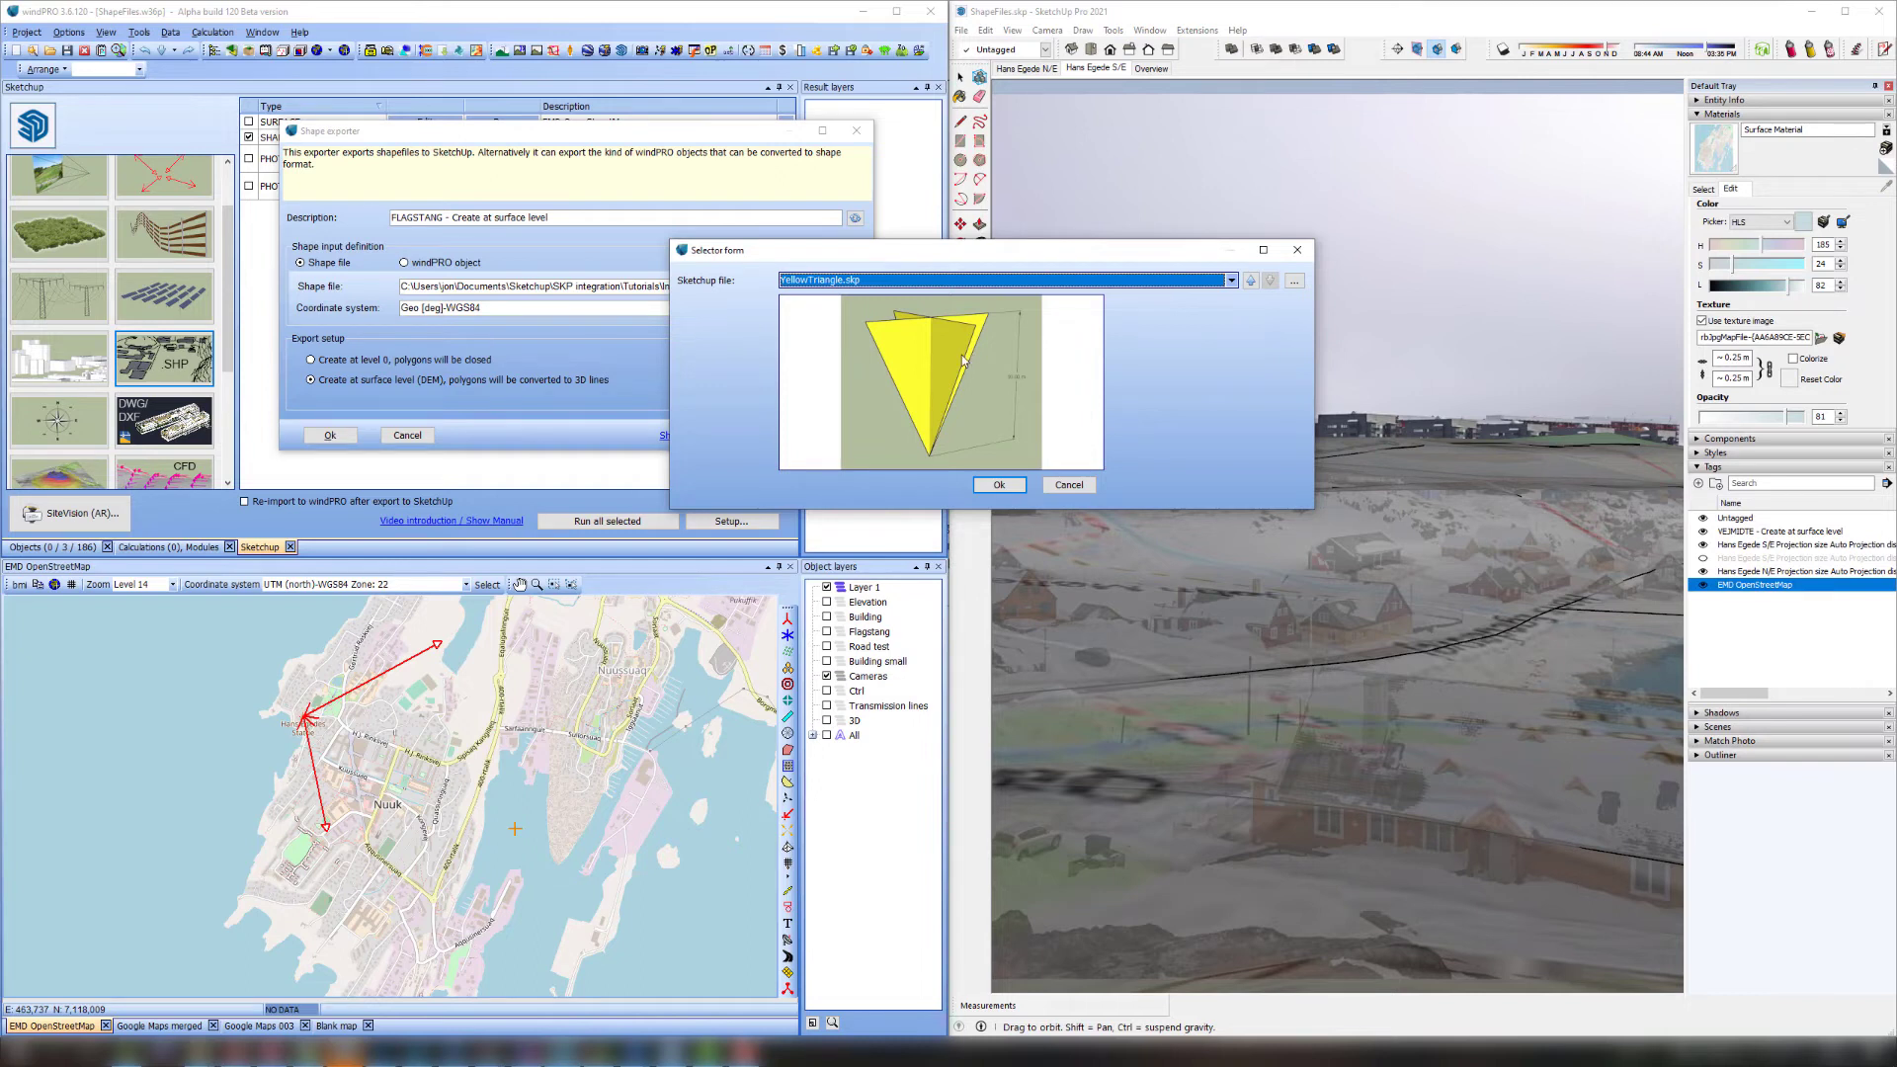
left_click(1250, 282)
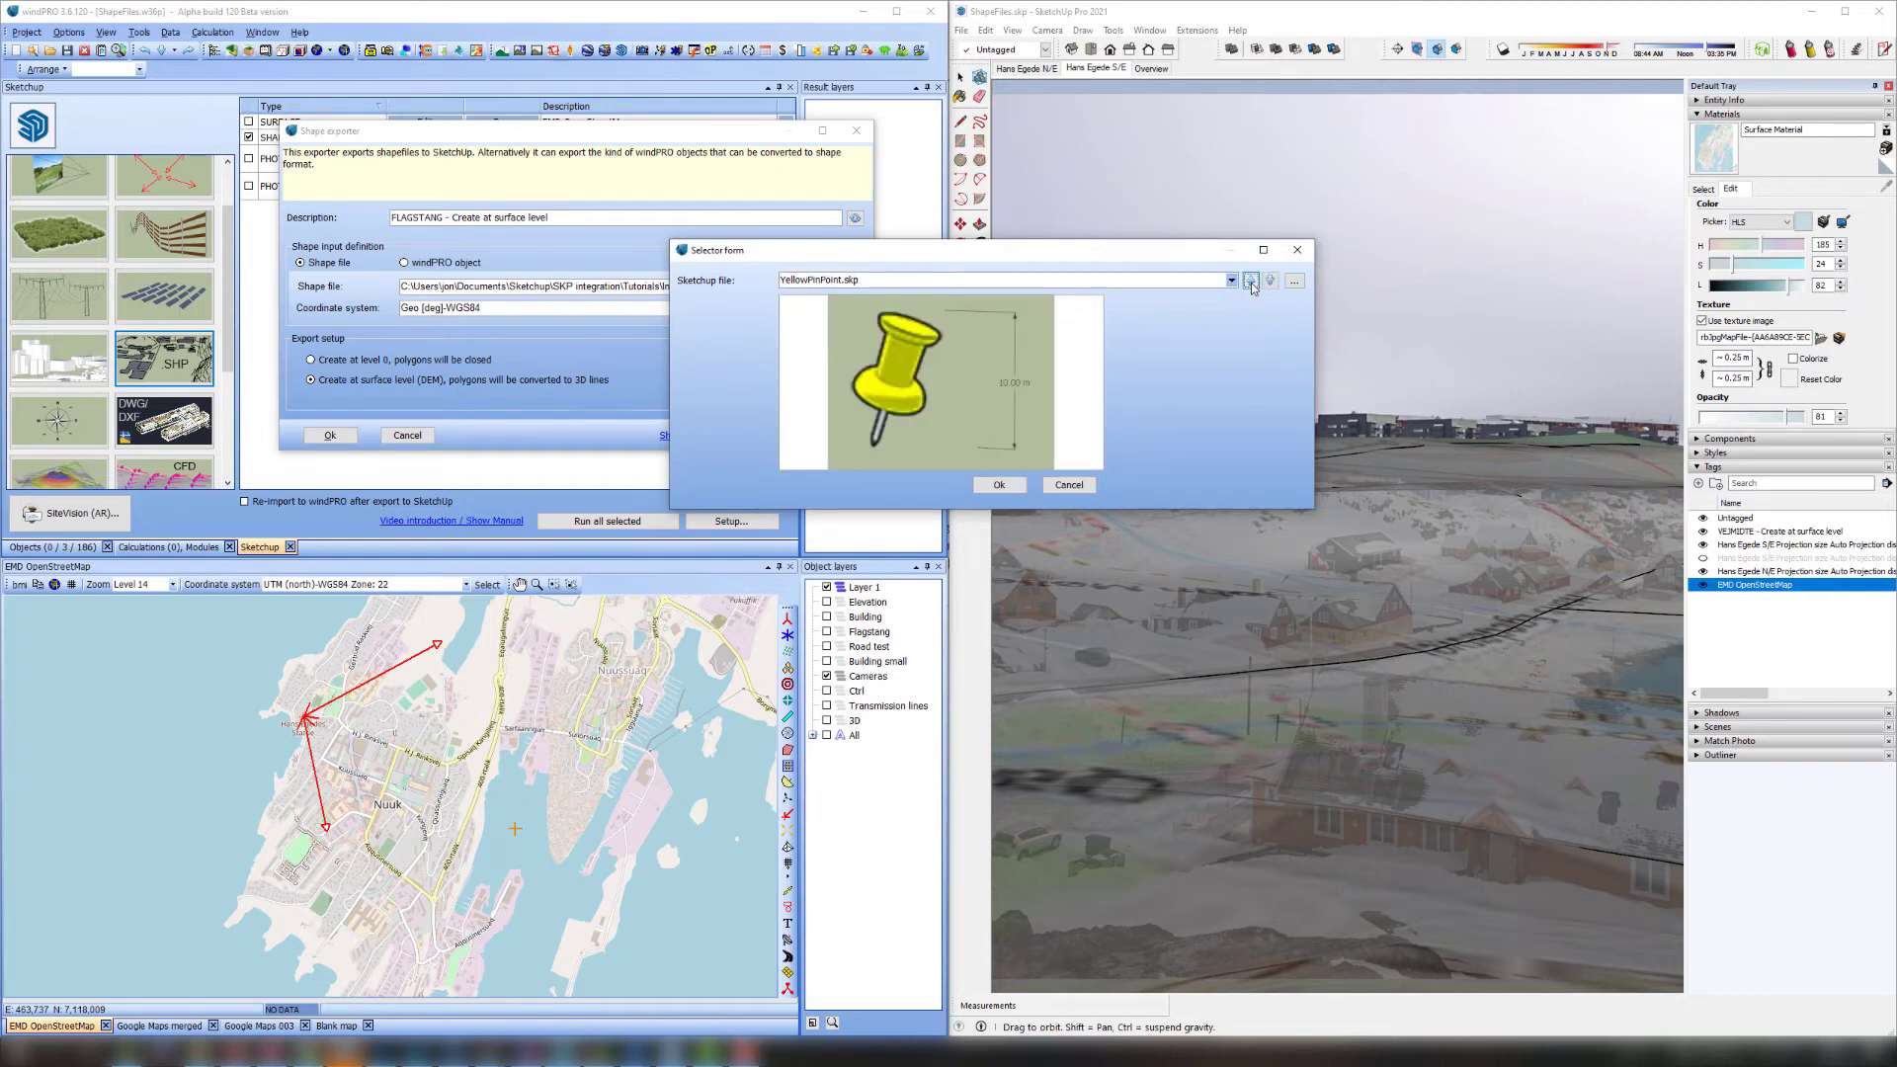
left_click(1270, 281)
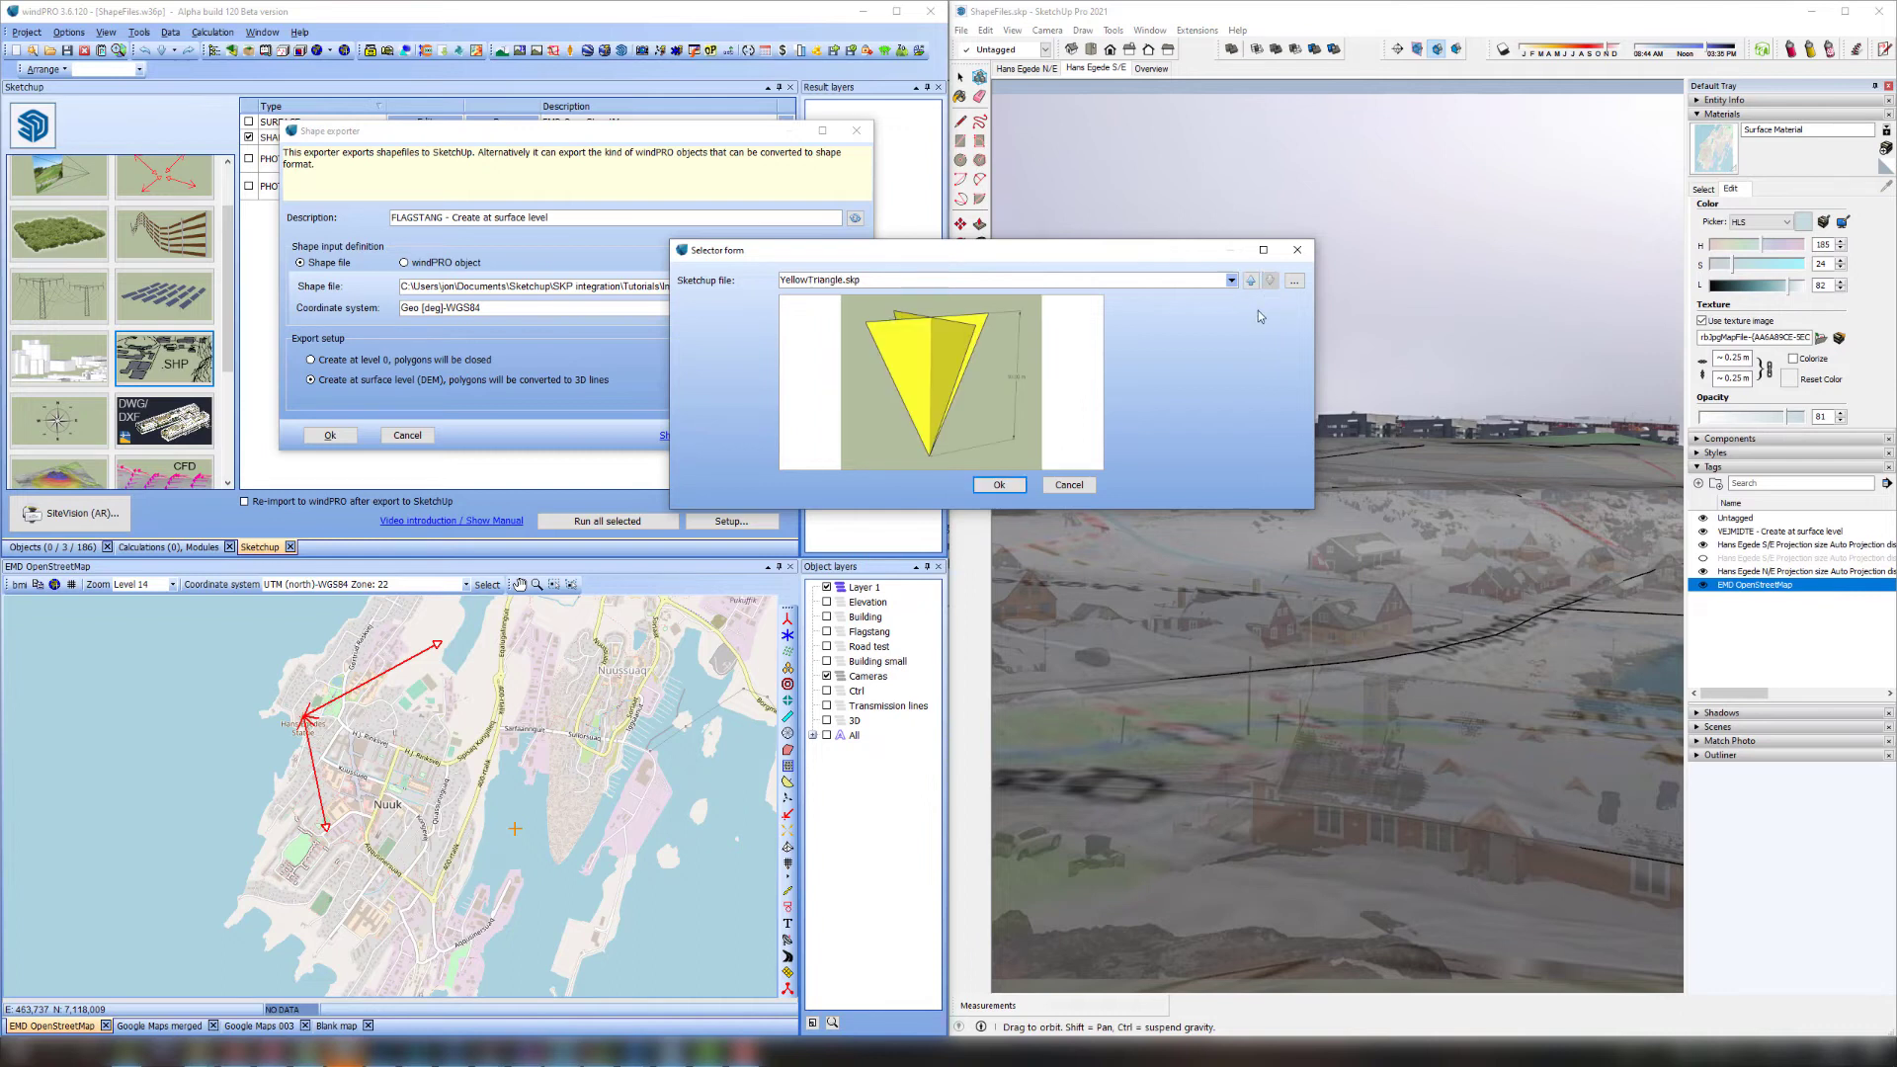
left_click(1295, 282)
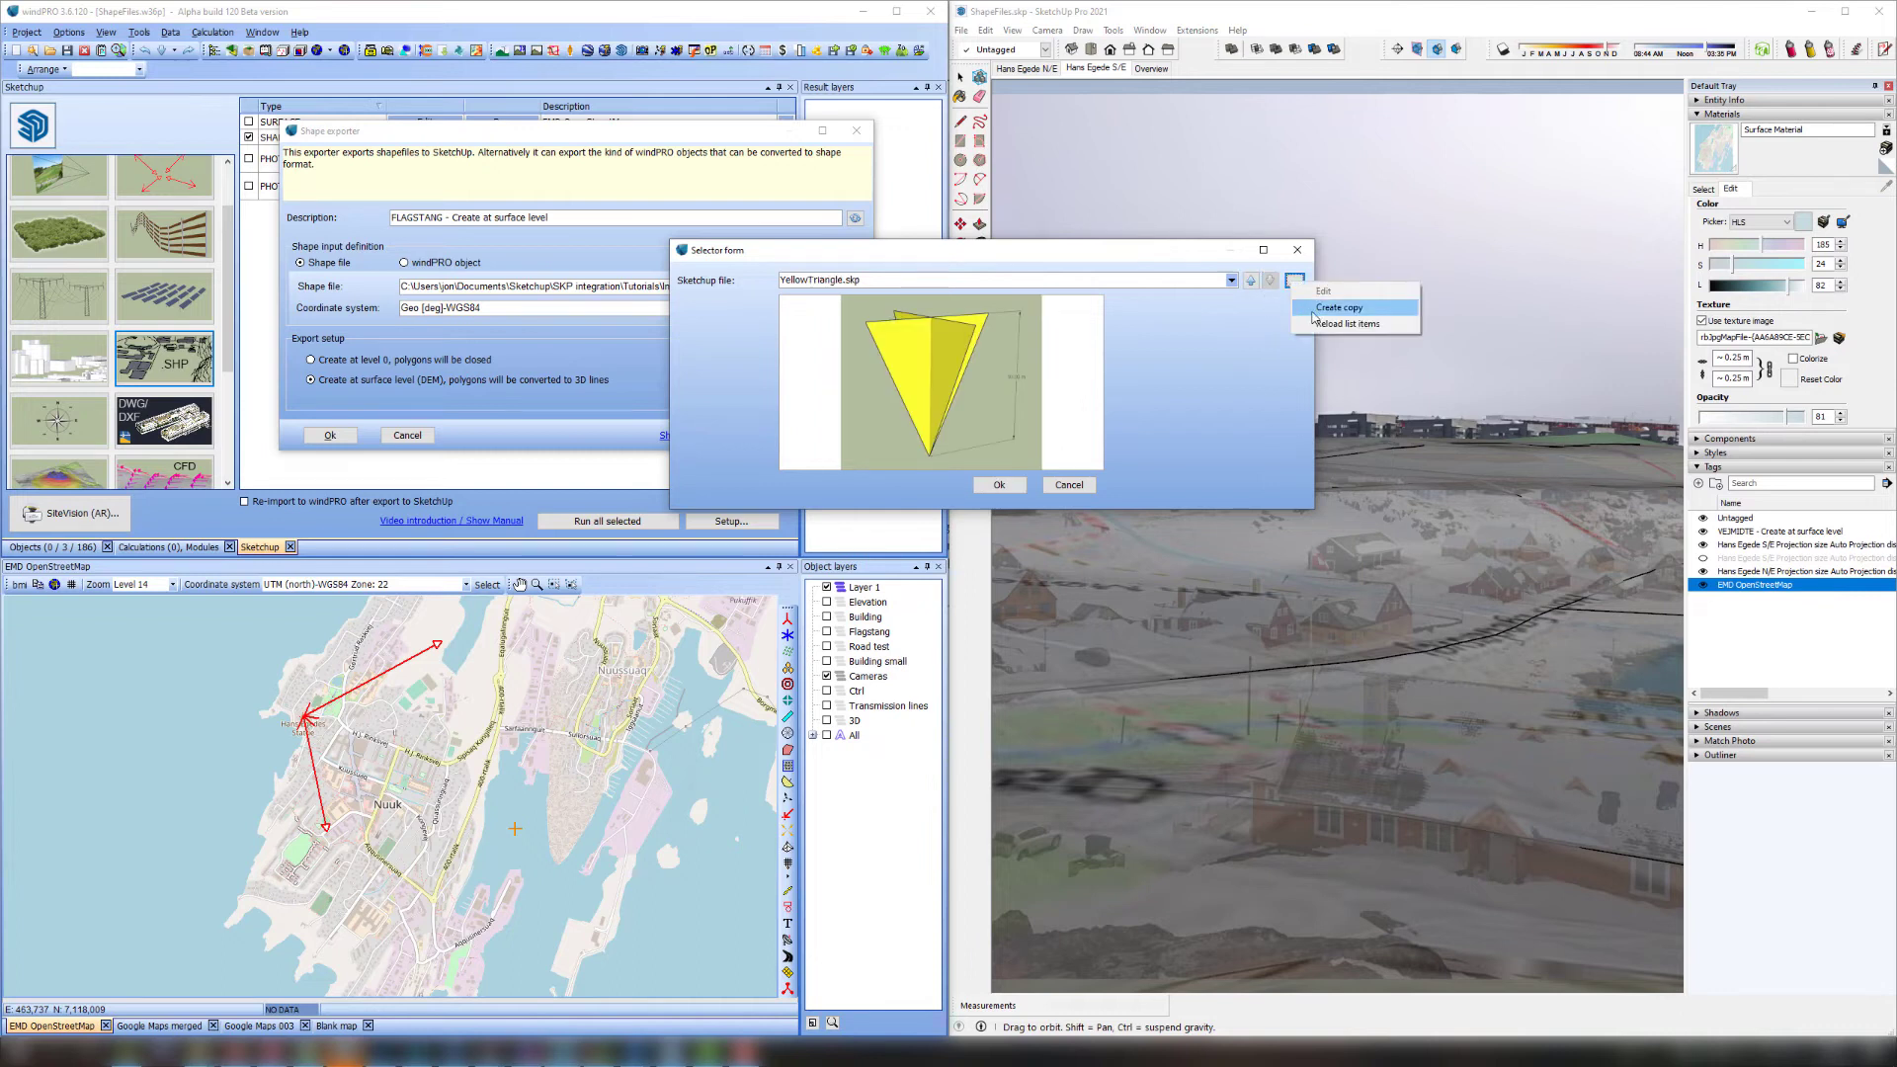
left_click(1259, 326)
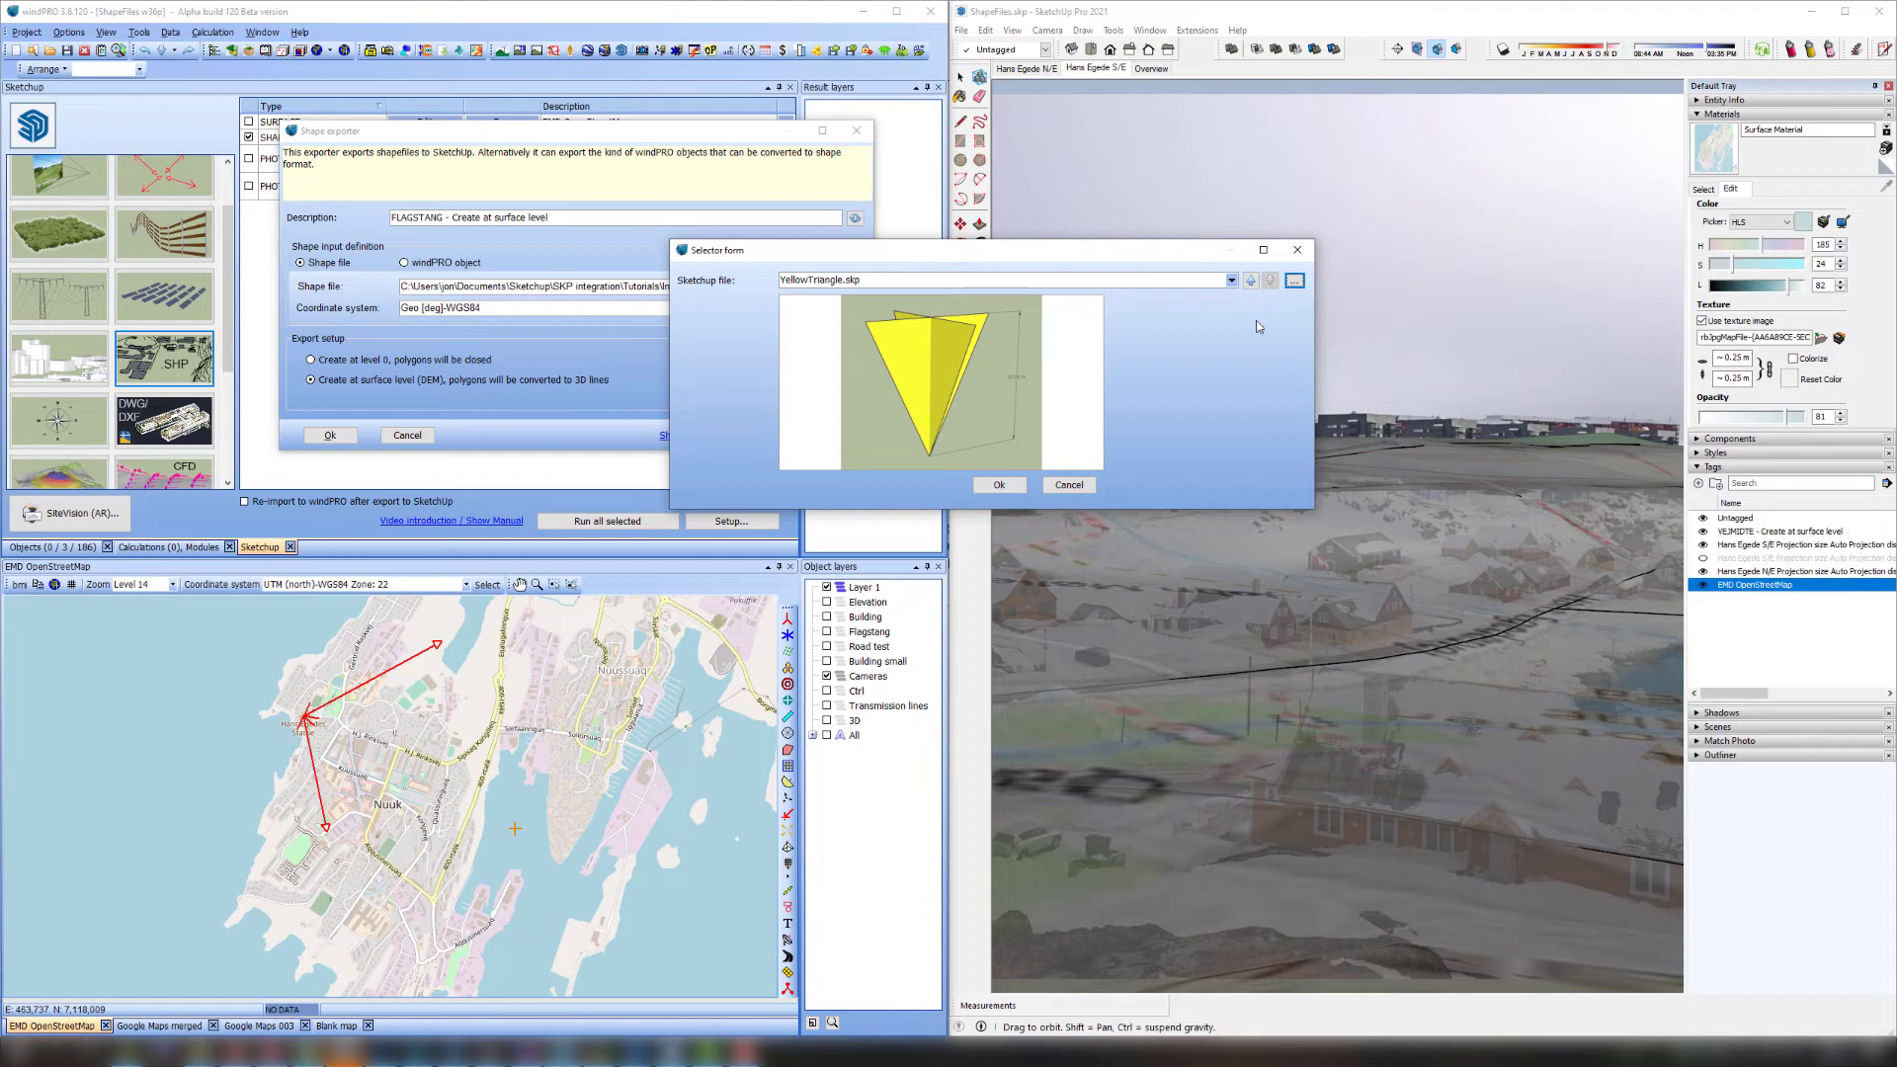
left_click(1296, 281)
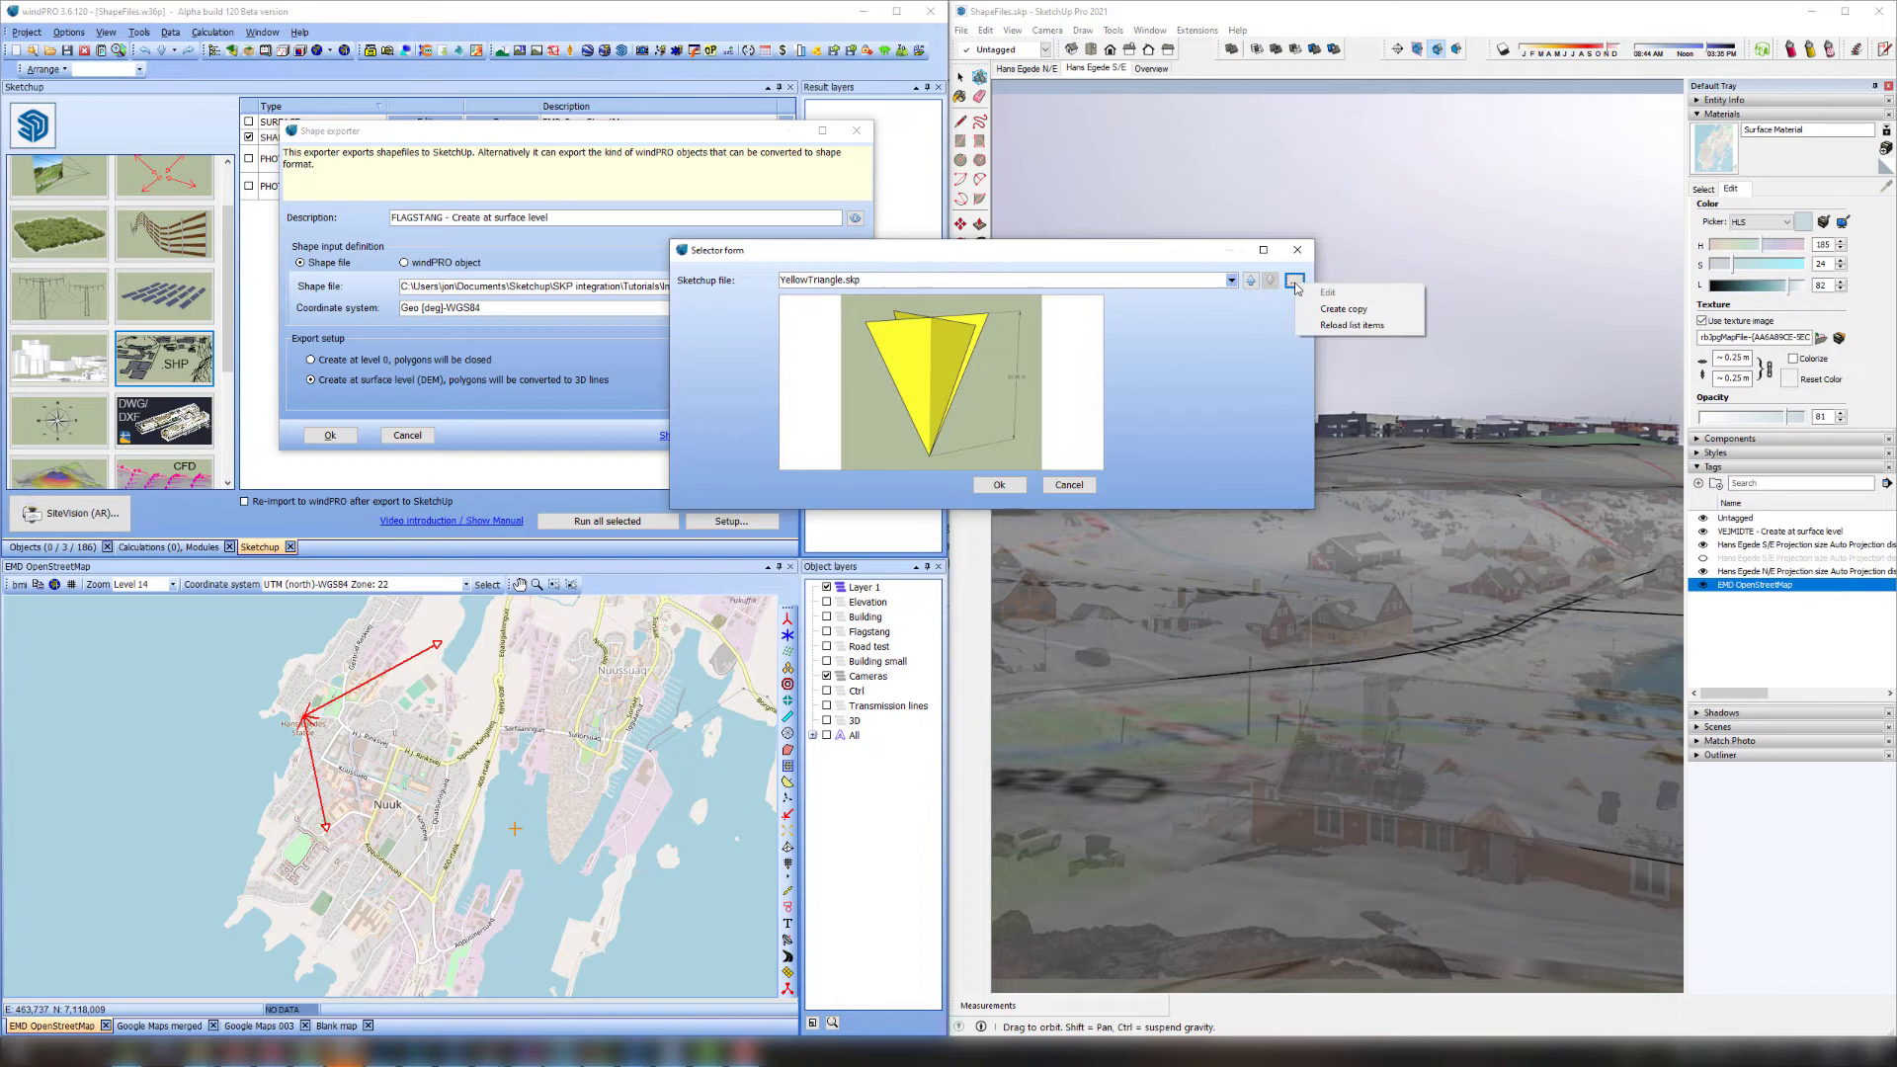
left_click(1252, 325)
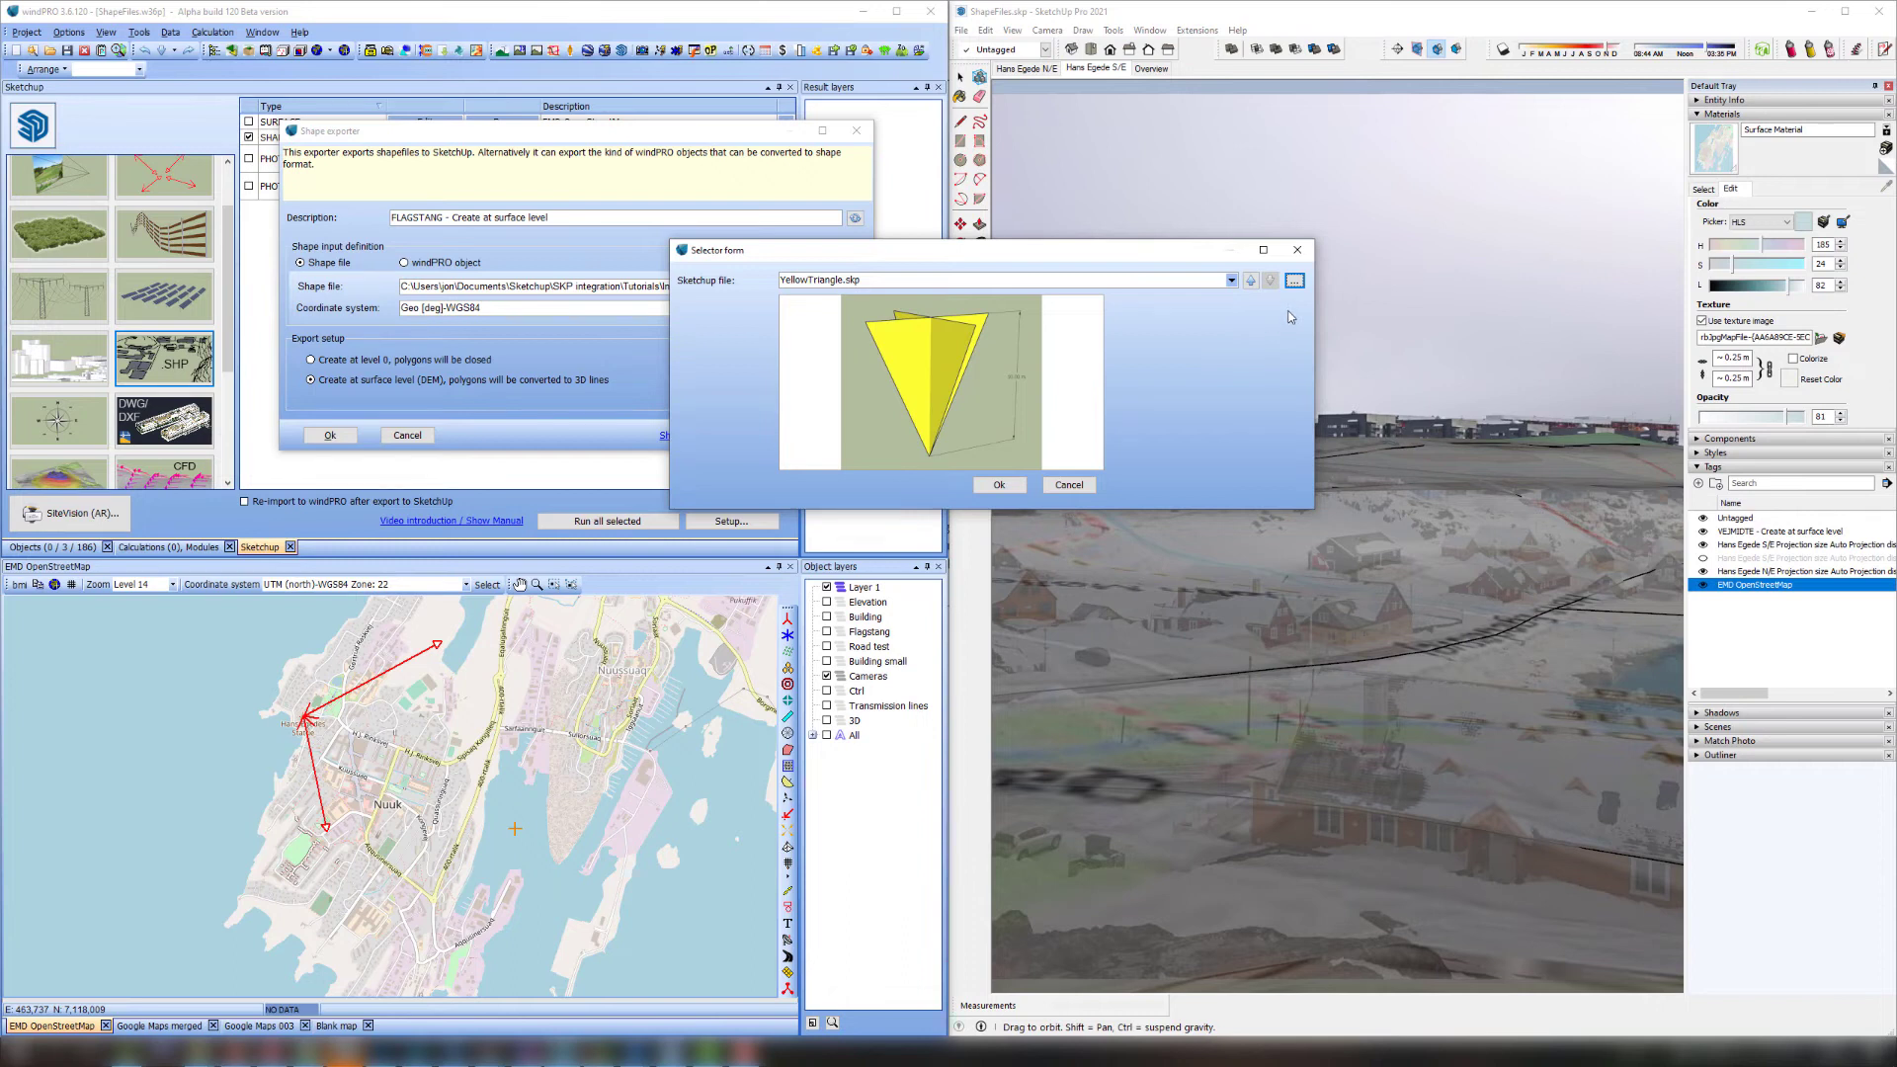
left_click(1251, 280)
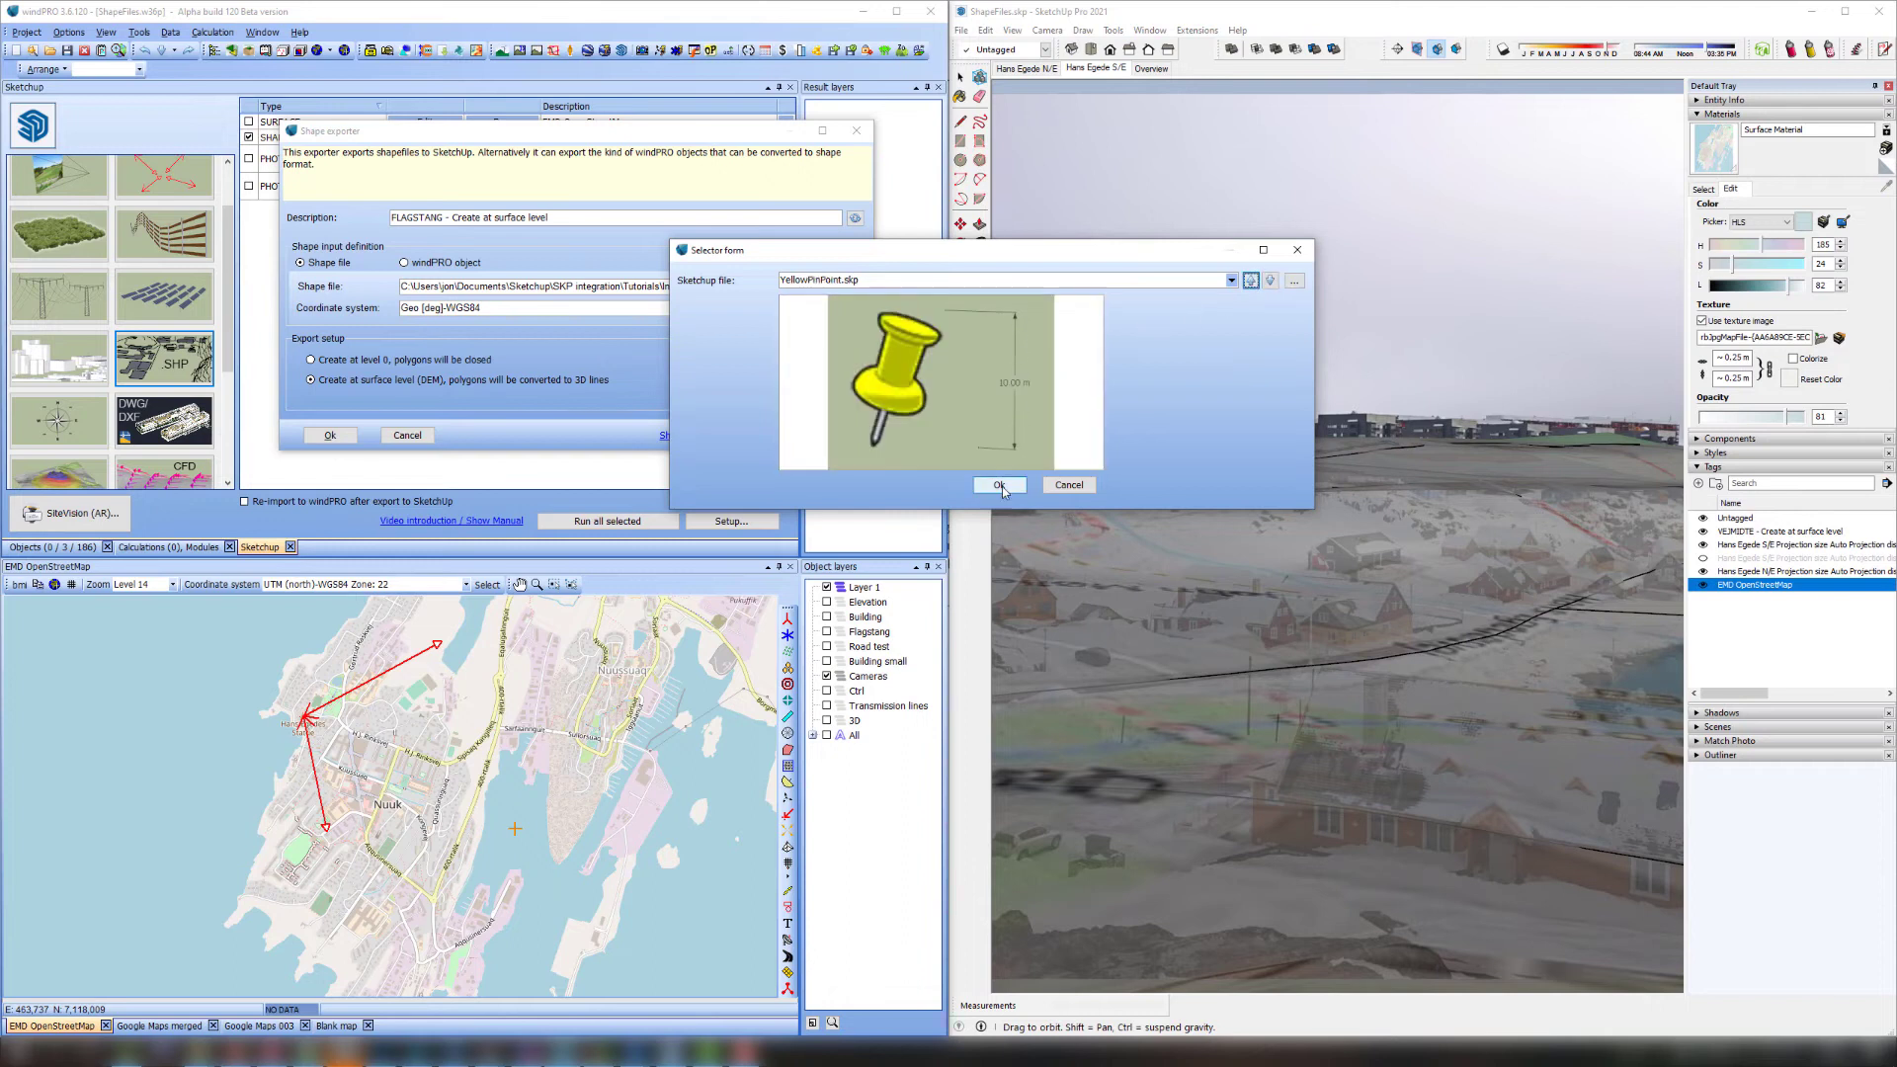
left_click(1000, 486)
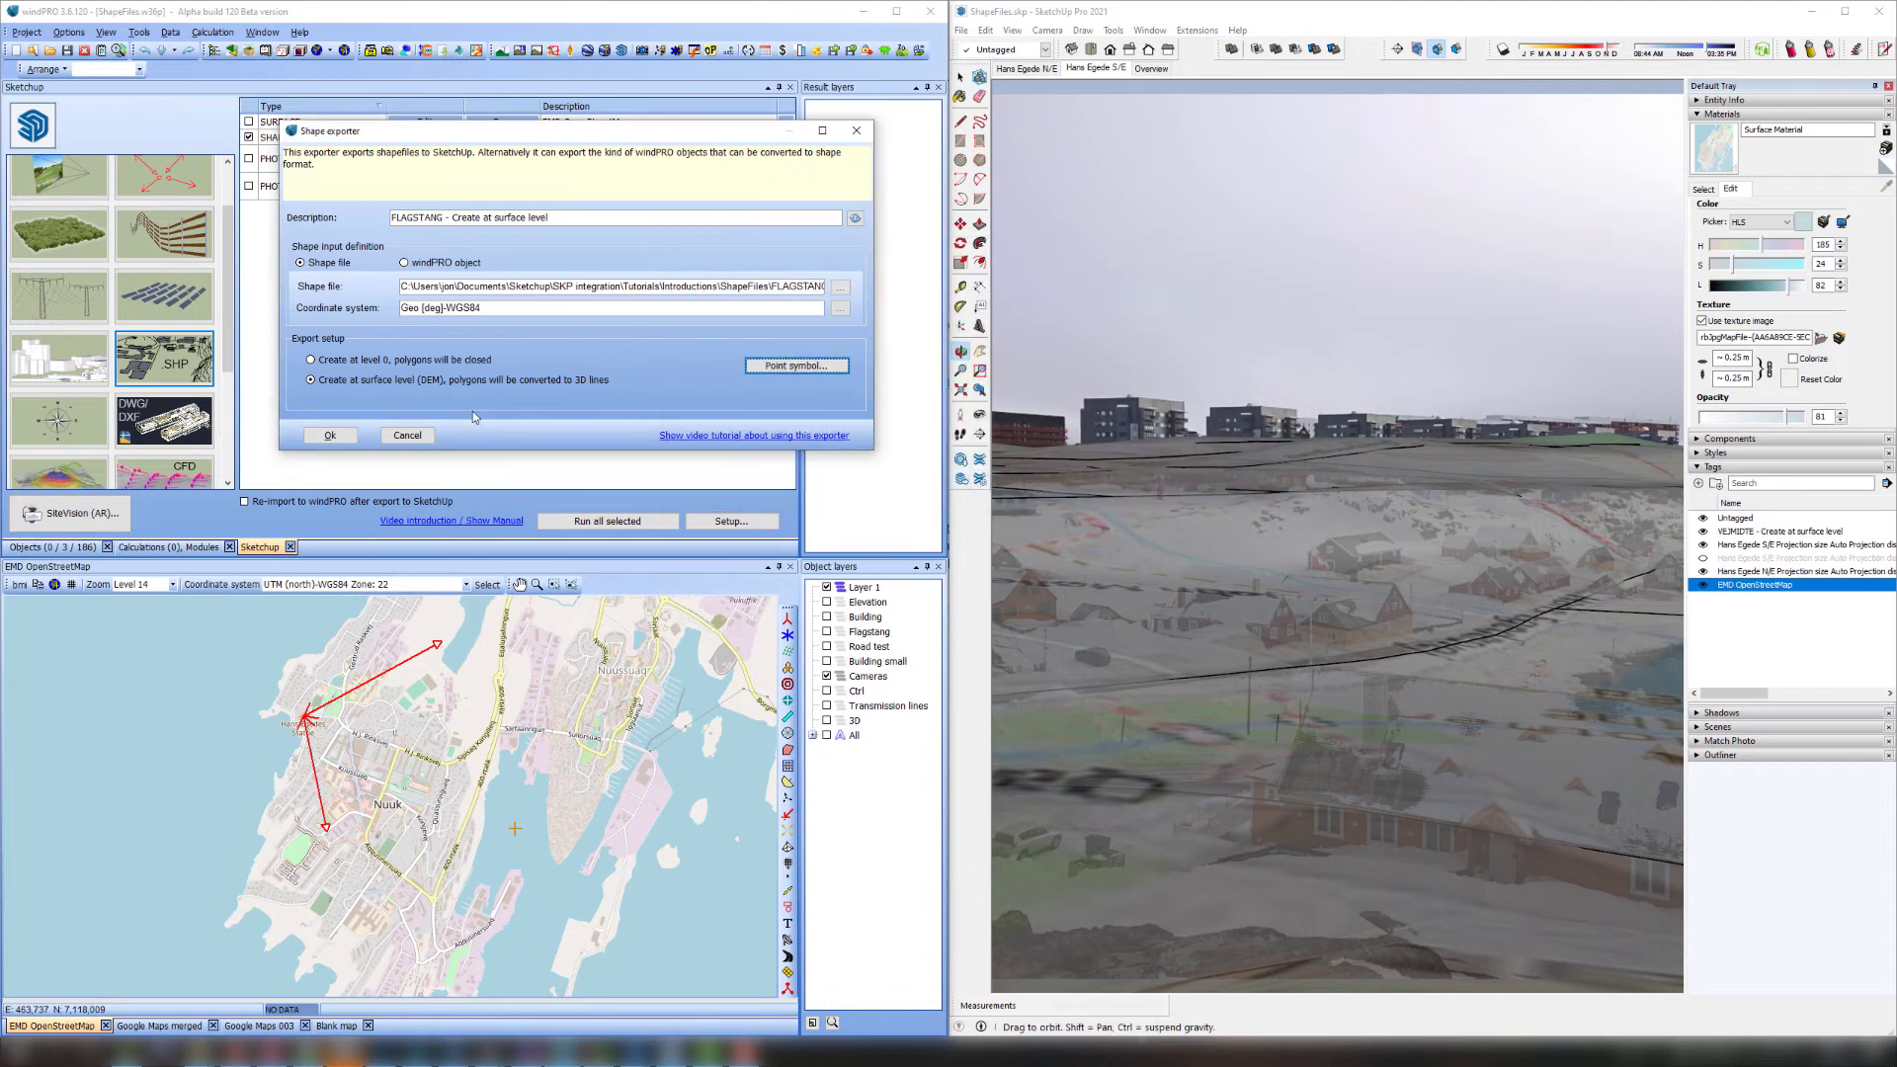
- Confirm FLAGSTANG settings, switch SketchUp to Overview, and run the FLAGSTANG export
left_click(340, 440)
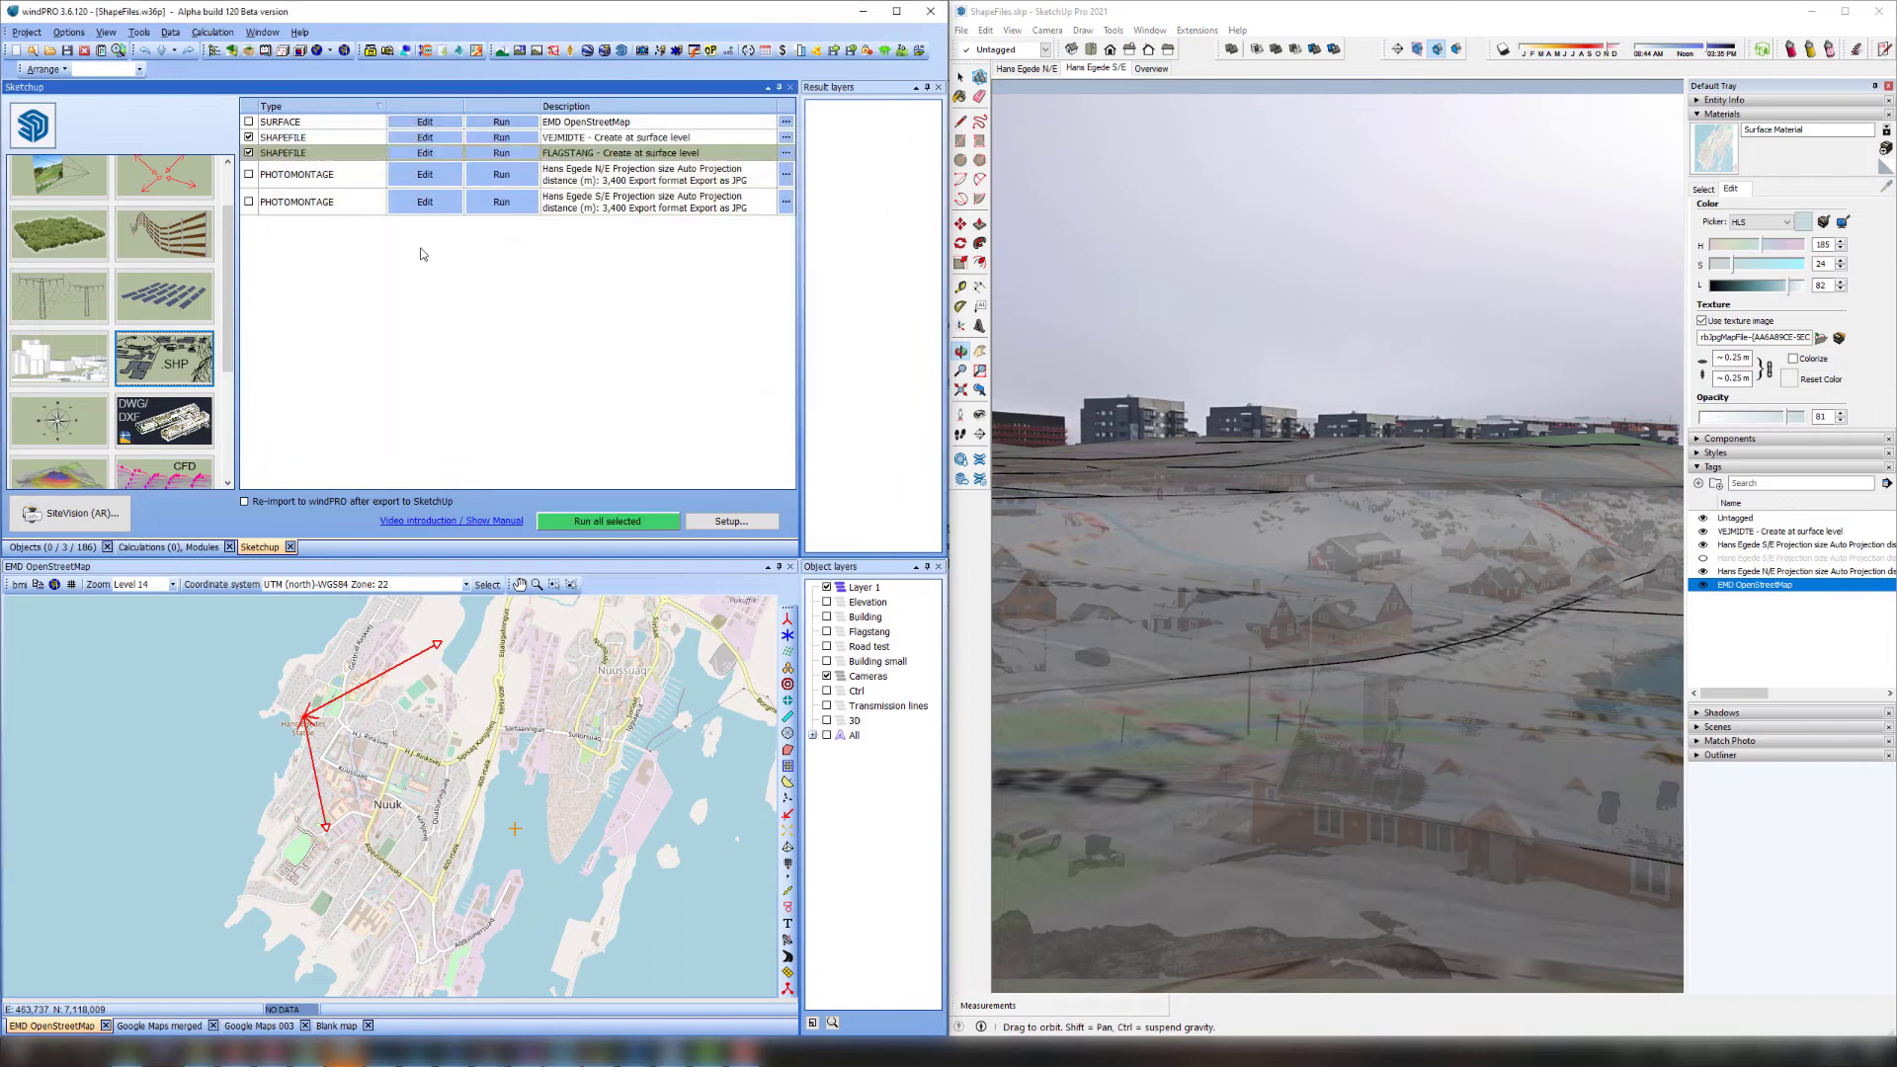
left_click(1151, 72)
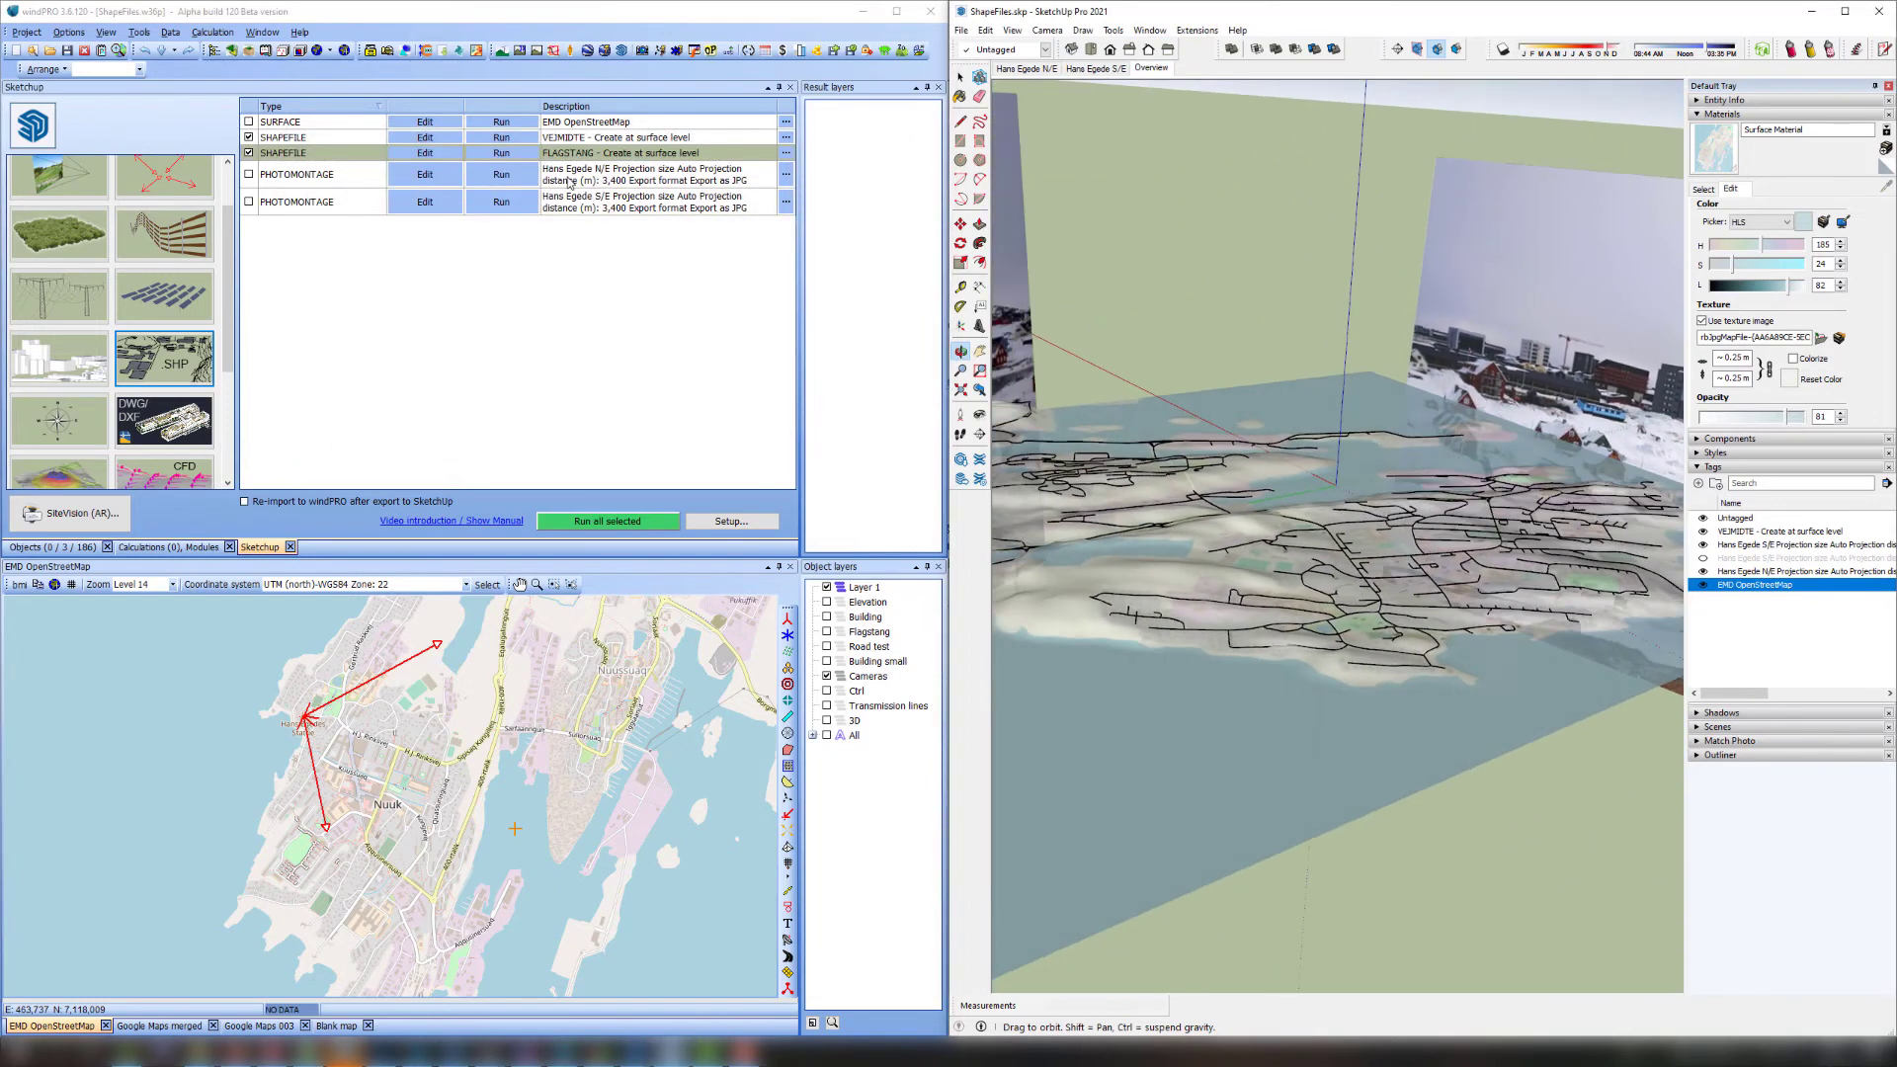
left_click(512, 155)
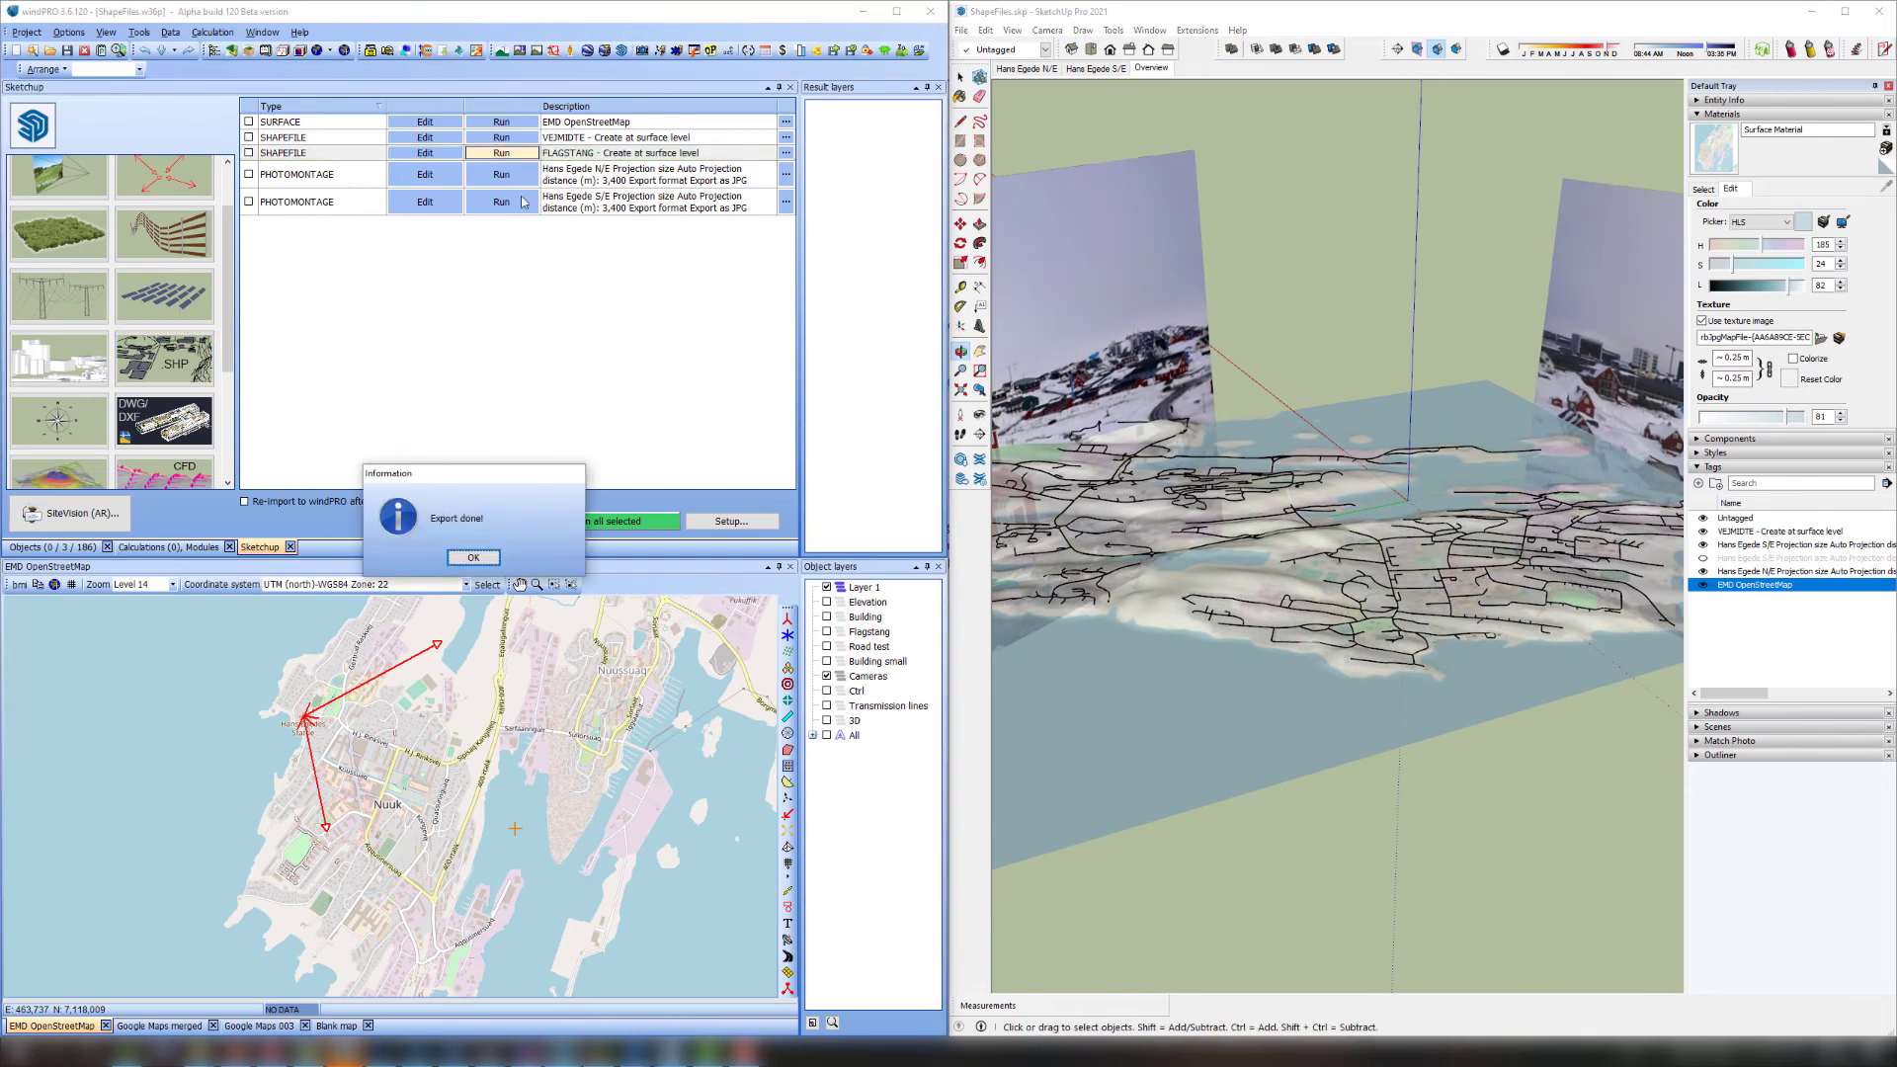
left_click(473, 559)
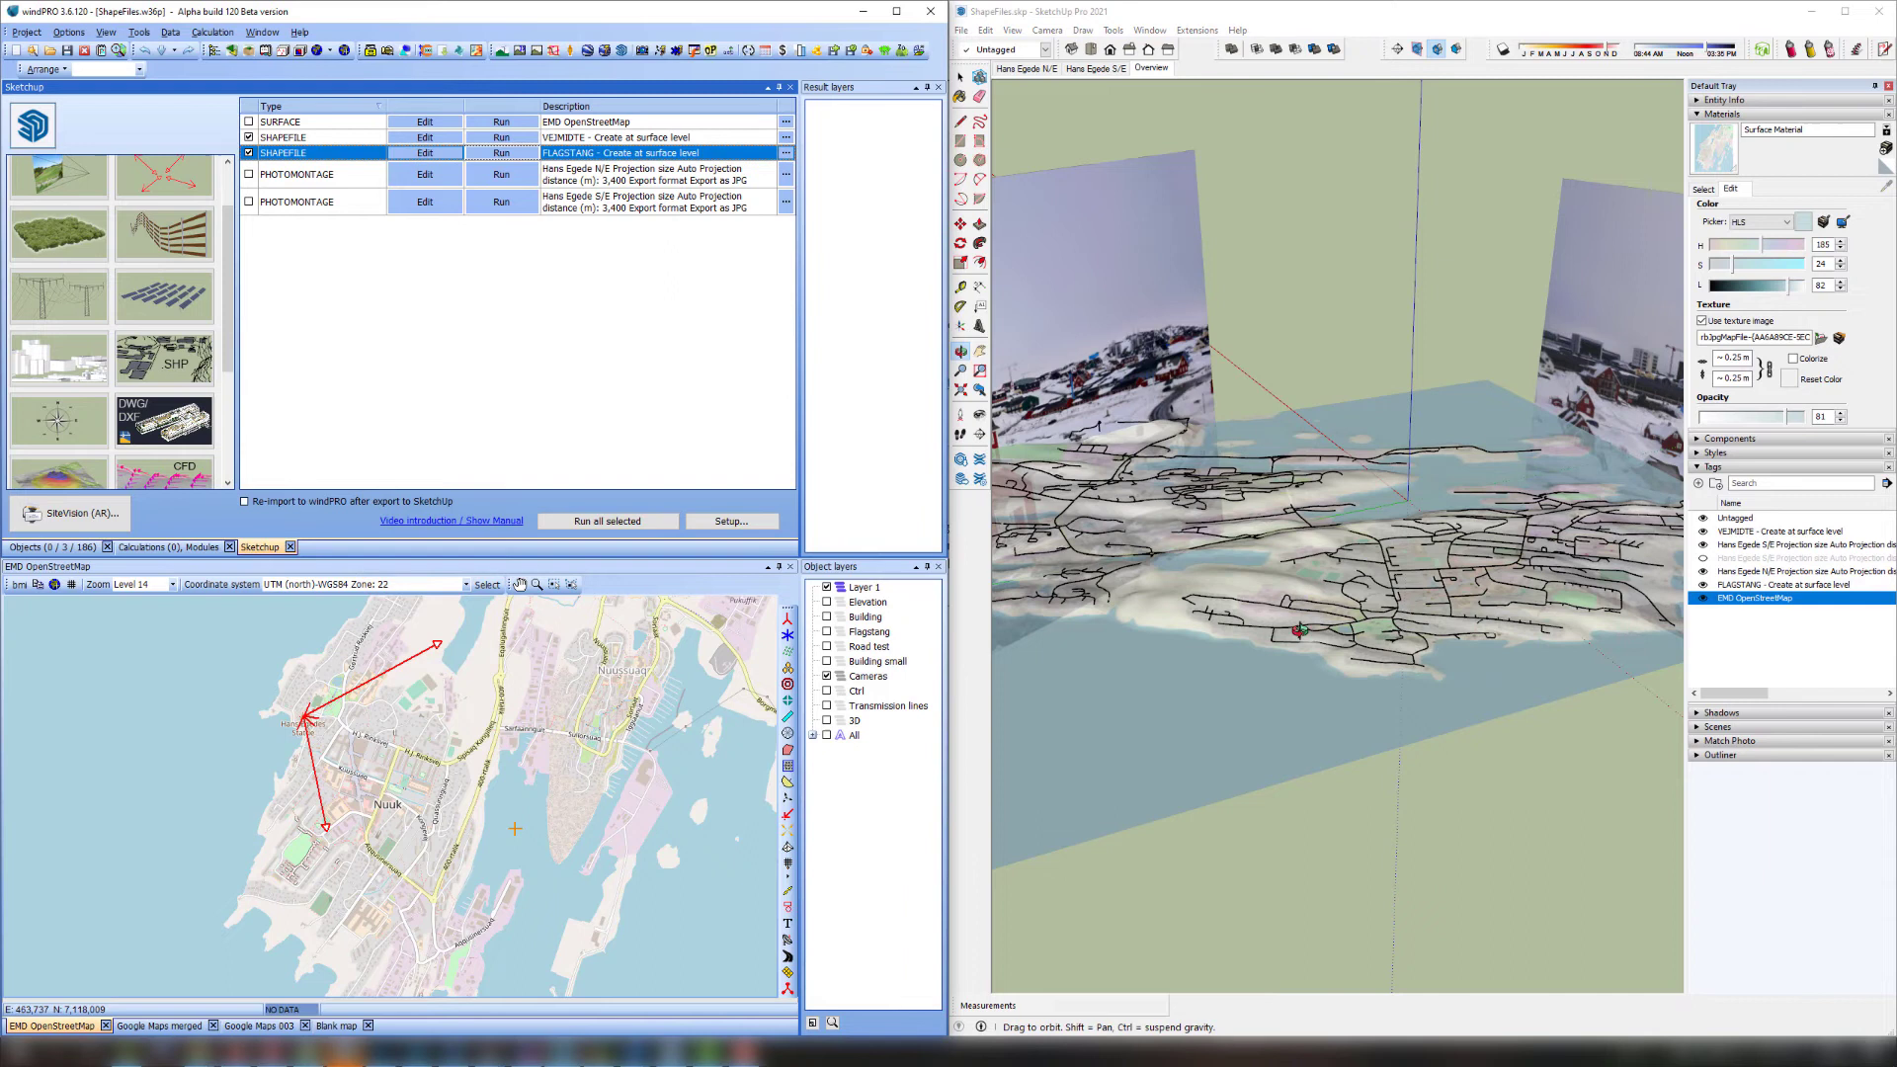
- Zoom, pan and orbit along the pinned streets, then return to the Hans Egede S/E scene
scroll(1377, 620, "up", 3)
scroll(1377, 621, "up", 6)
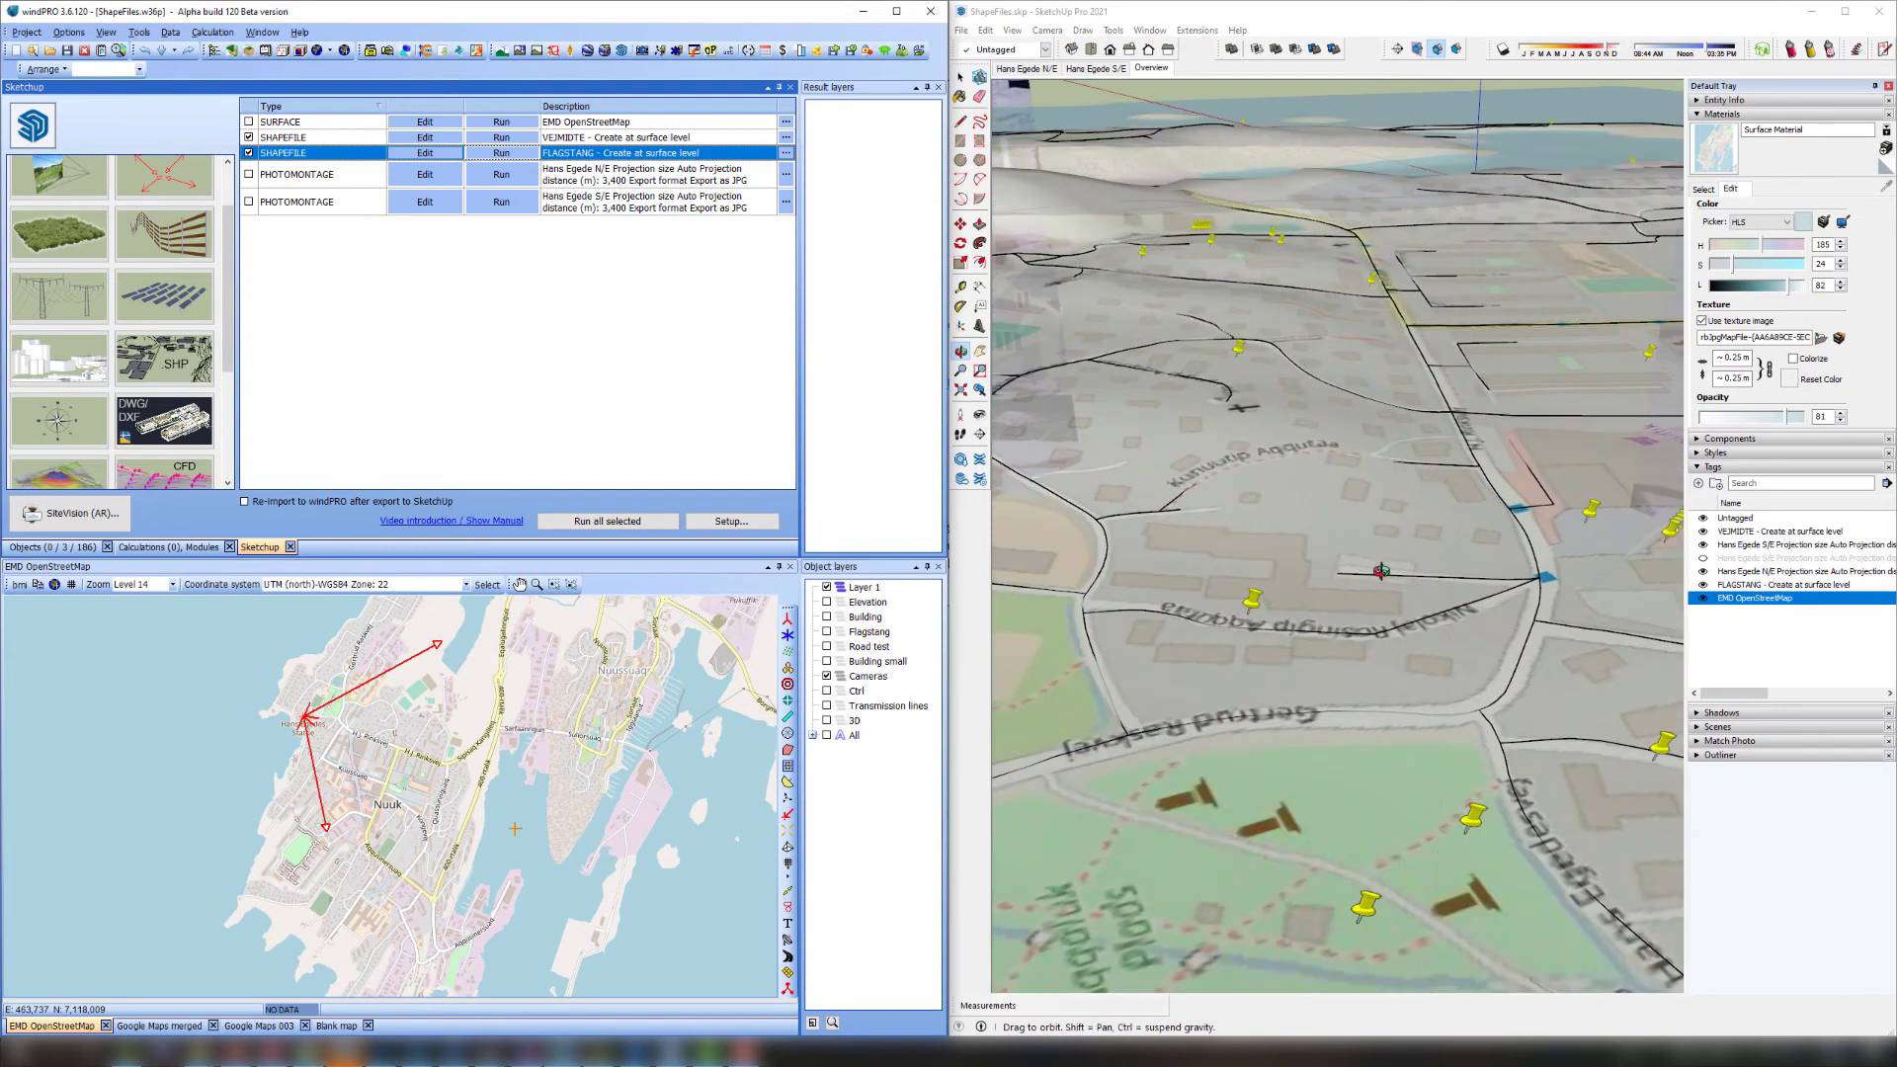
left_click(1427, 625)
mouse_move(1426, 624)
middle_mouse_down("shift")
mouse_move(1305, 534)
mouse_move(1206, 591)
mouse_move(1166, 564)
mouse_move(1301, 629)
middle_mouse_up("shift")
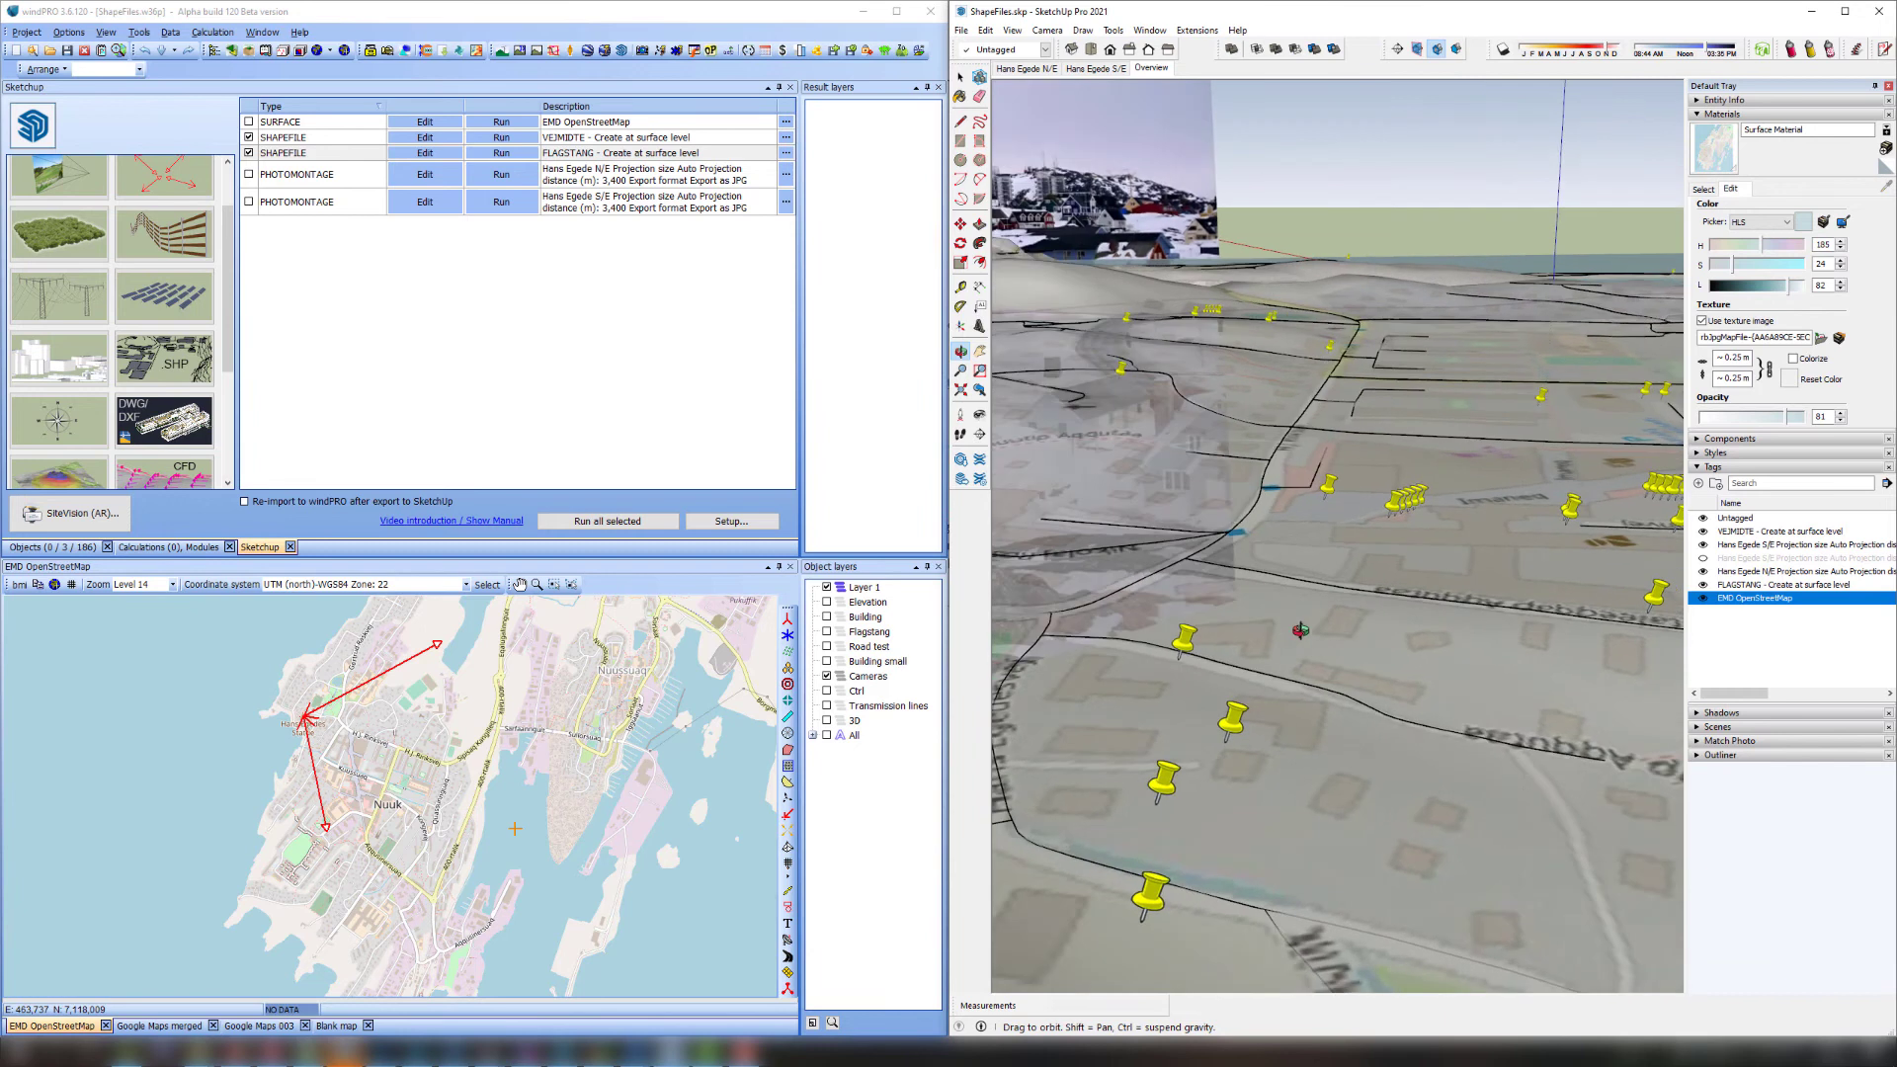
middle_click_drag(1457, 550, 1189, 466)
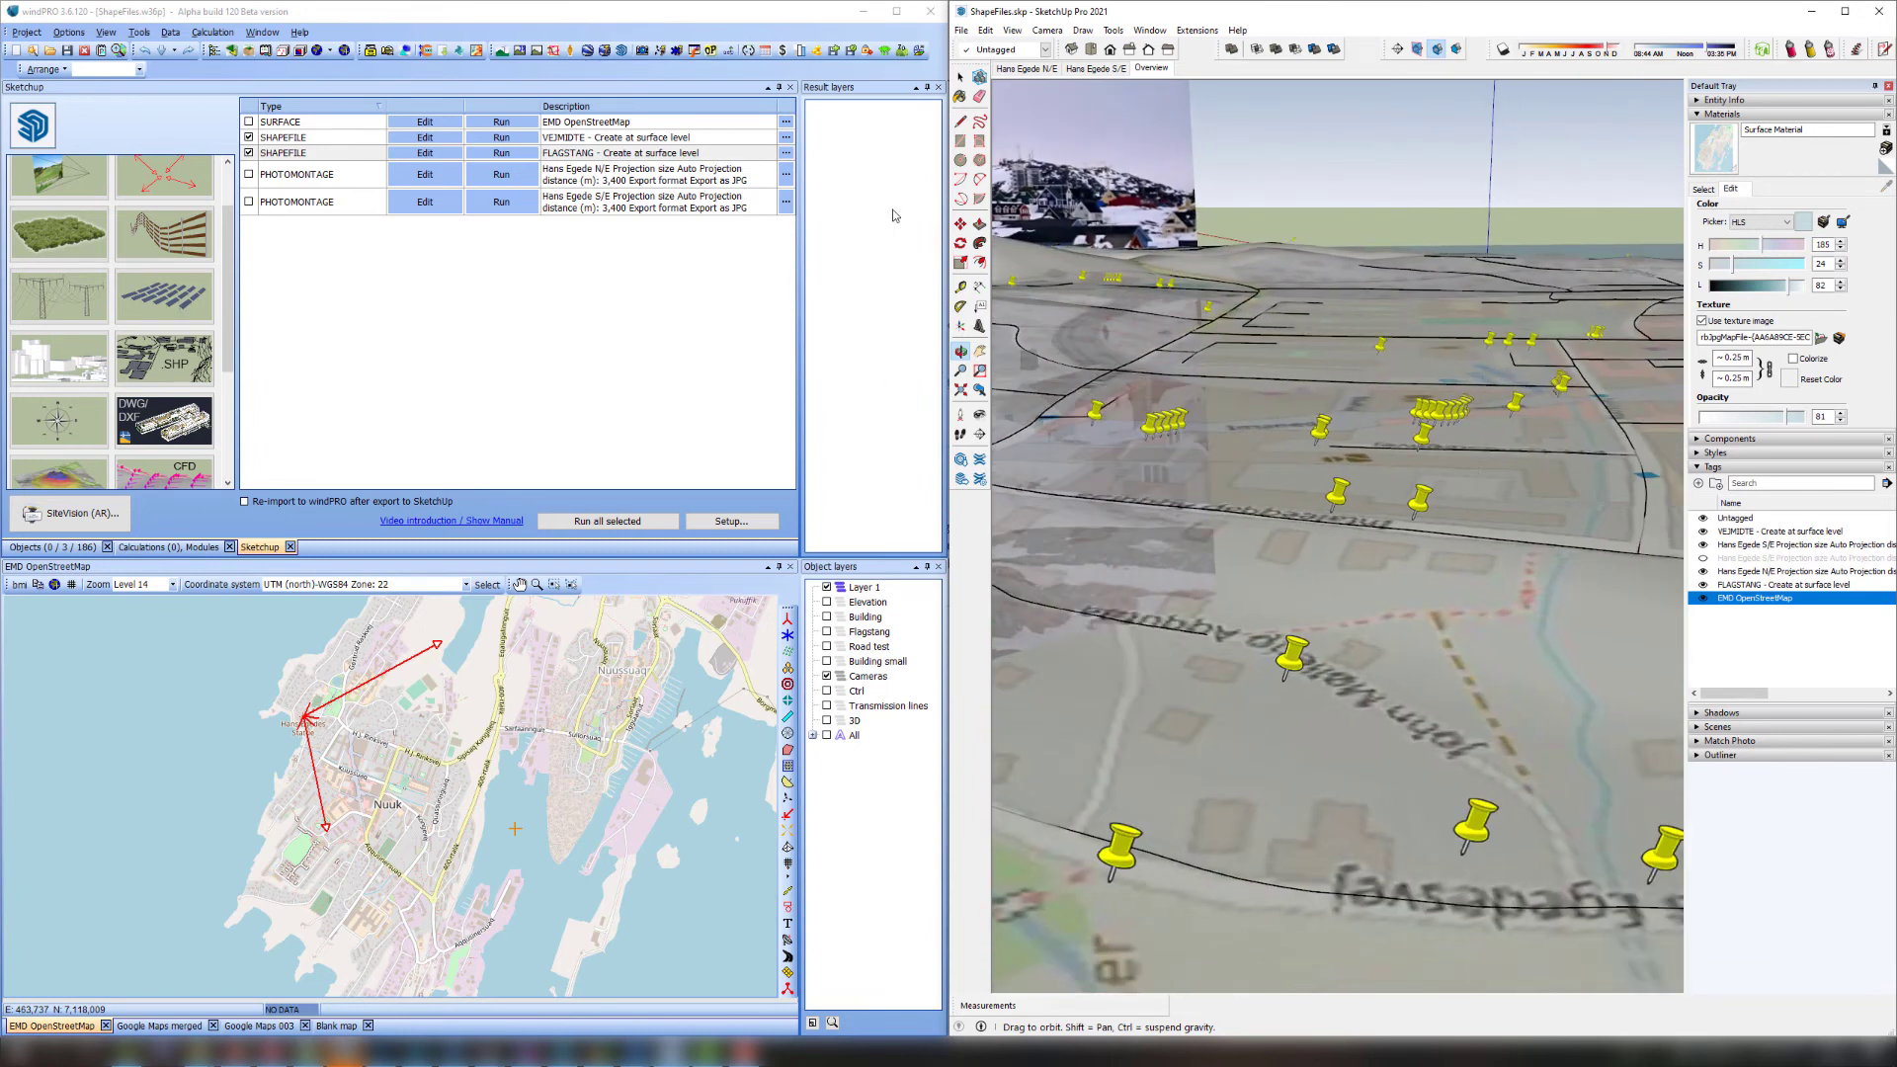
left_click(1099, 69)
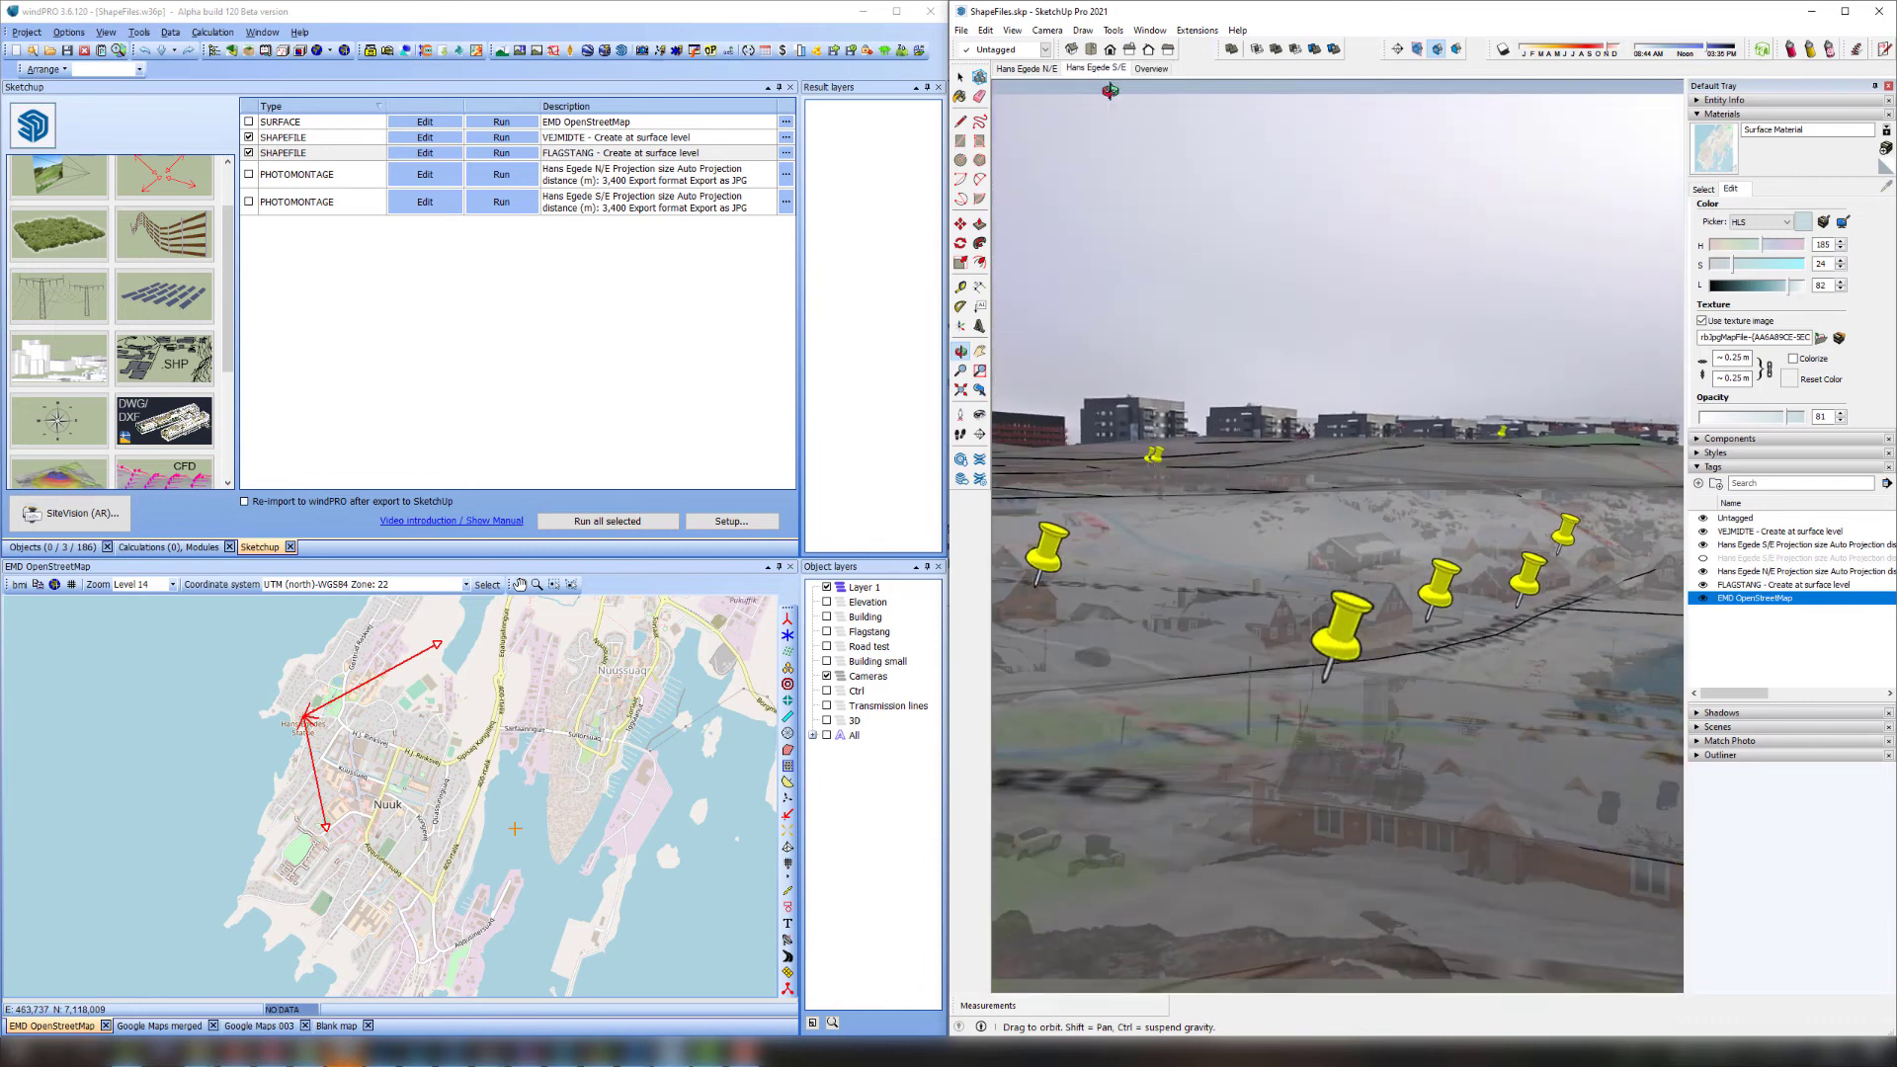
- Hide the EMD OpenStreetMap tag and return to the Hans Egede S/E scene
left_click(1703, 599)
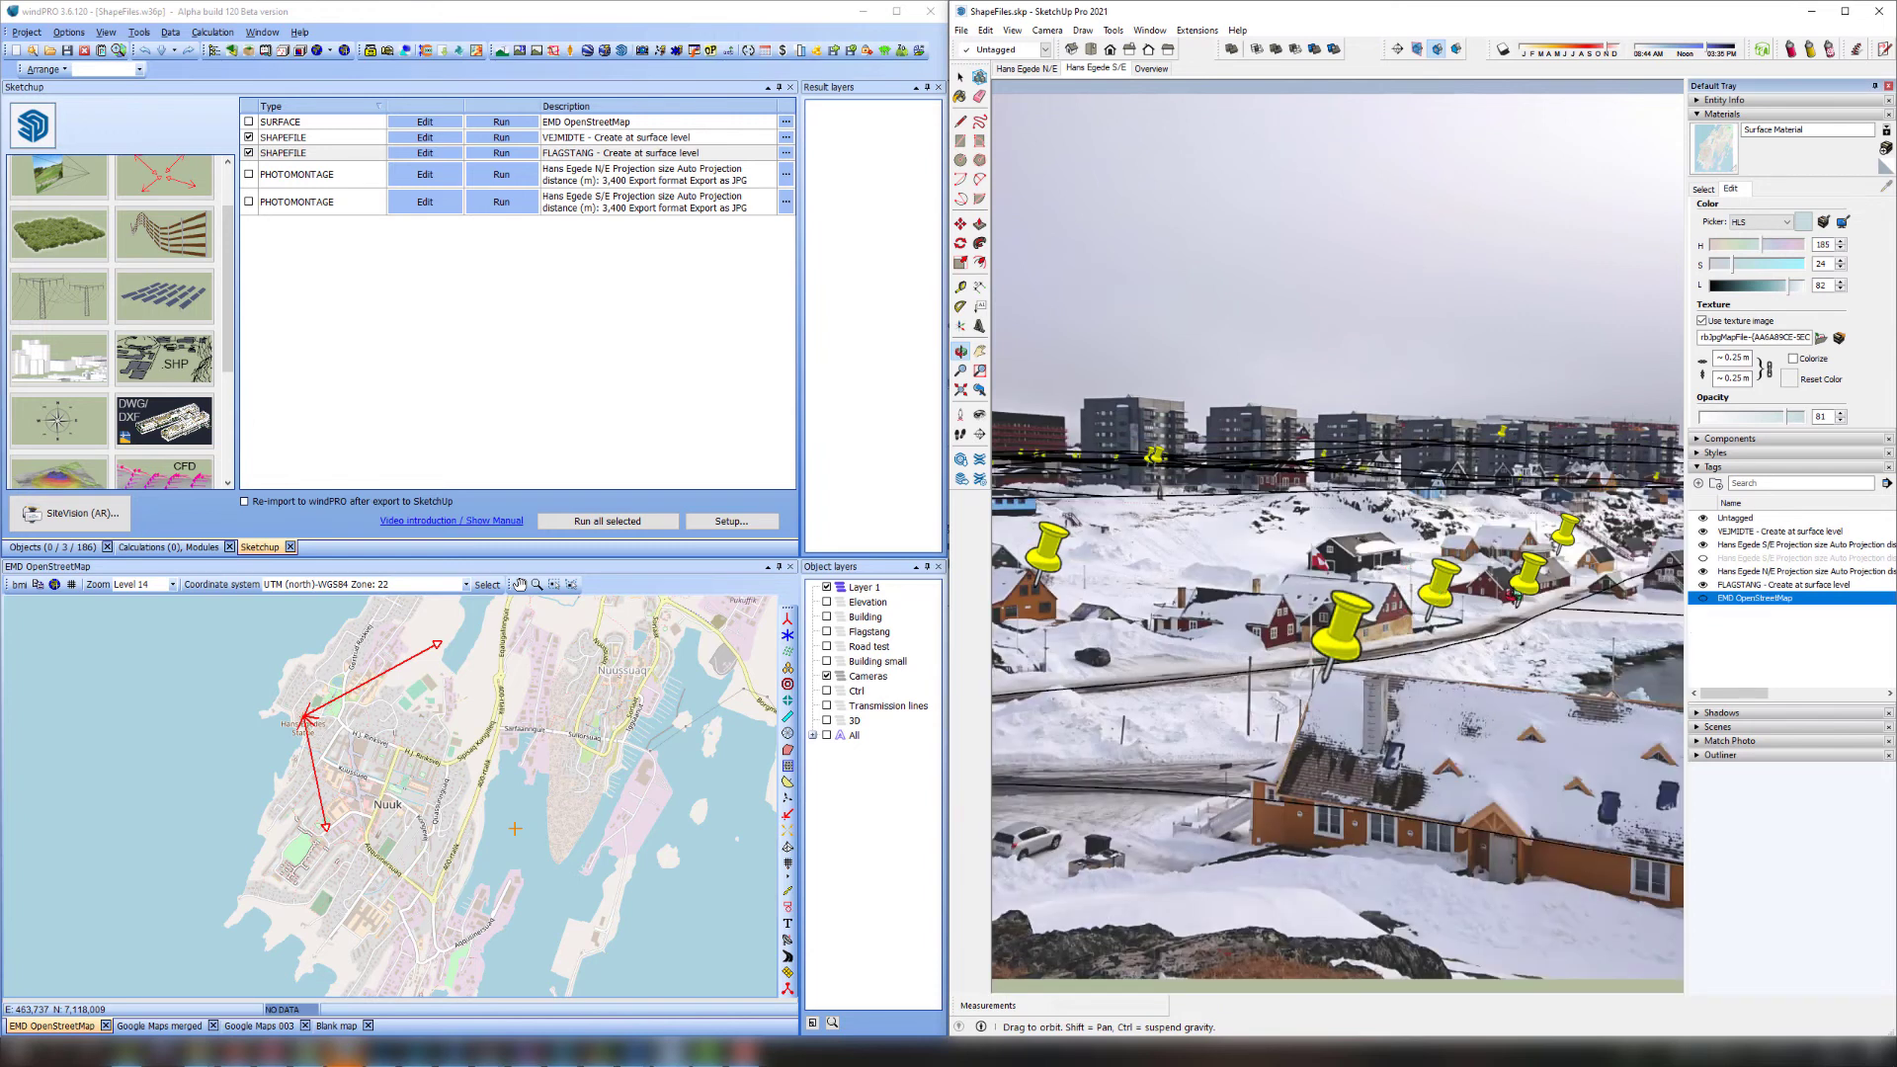
scroll(1499, 594, "up", 3)
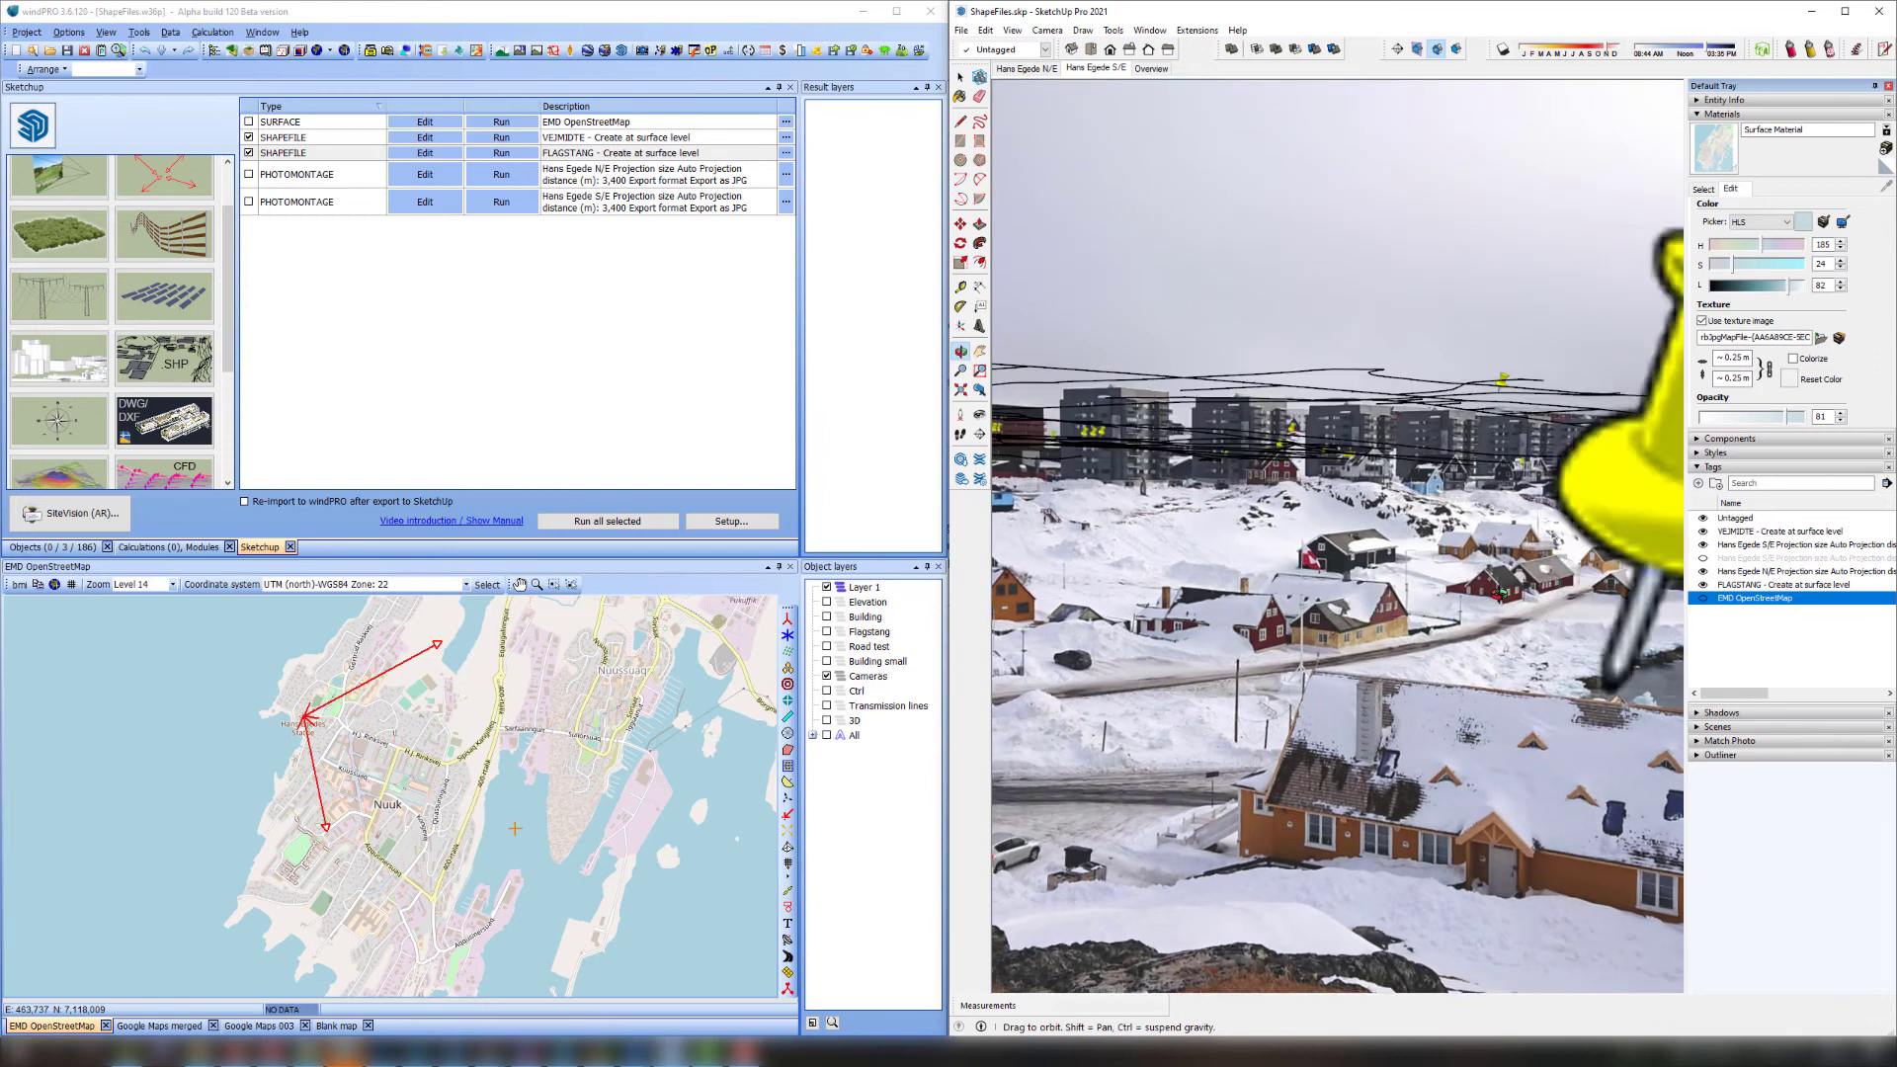
scroll(1500, 593, "down", 5)
scroll(1499, 594, "up", 2)
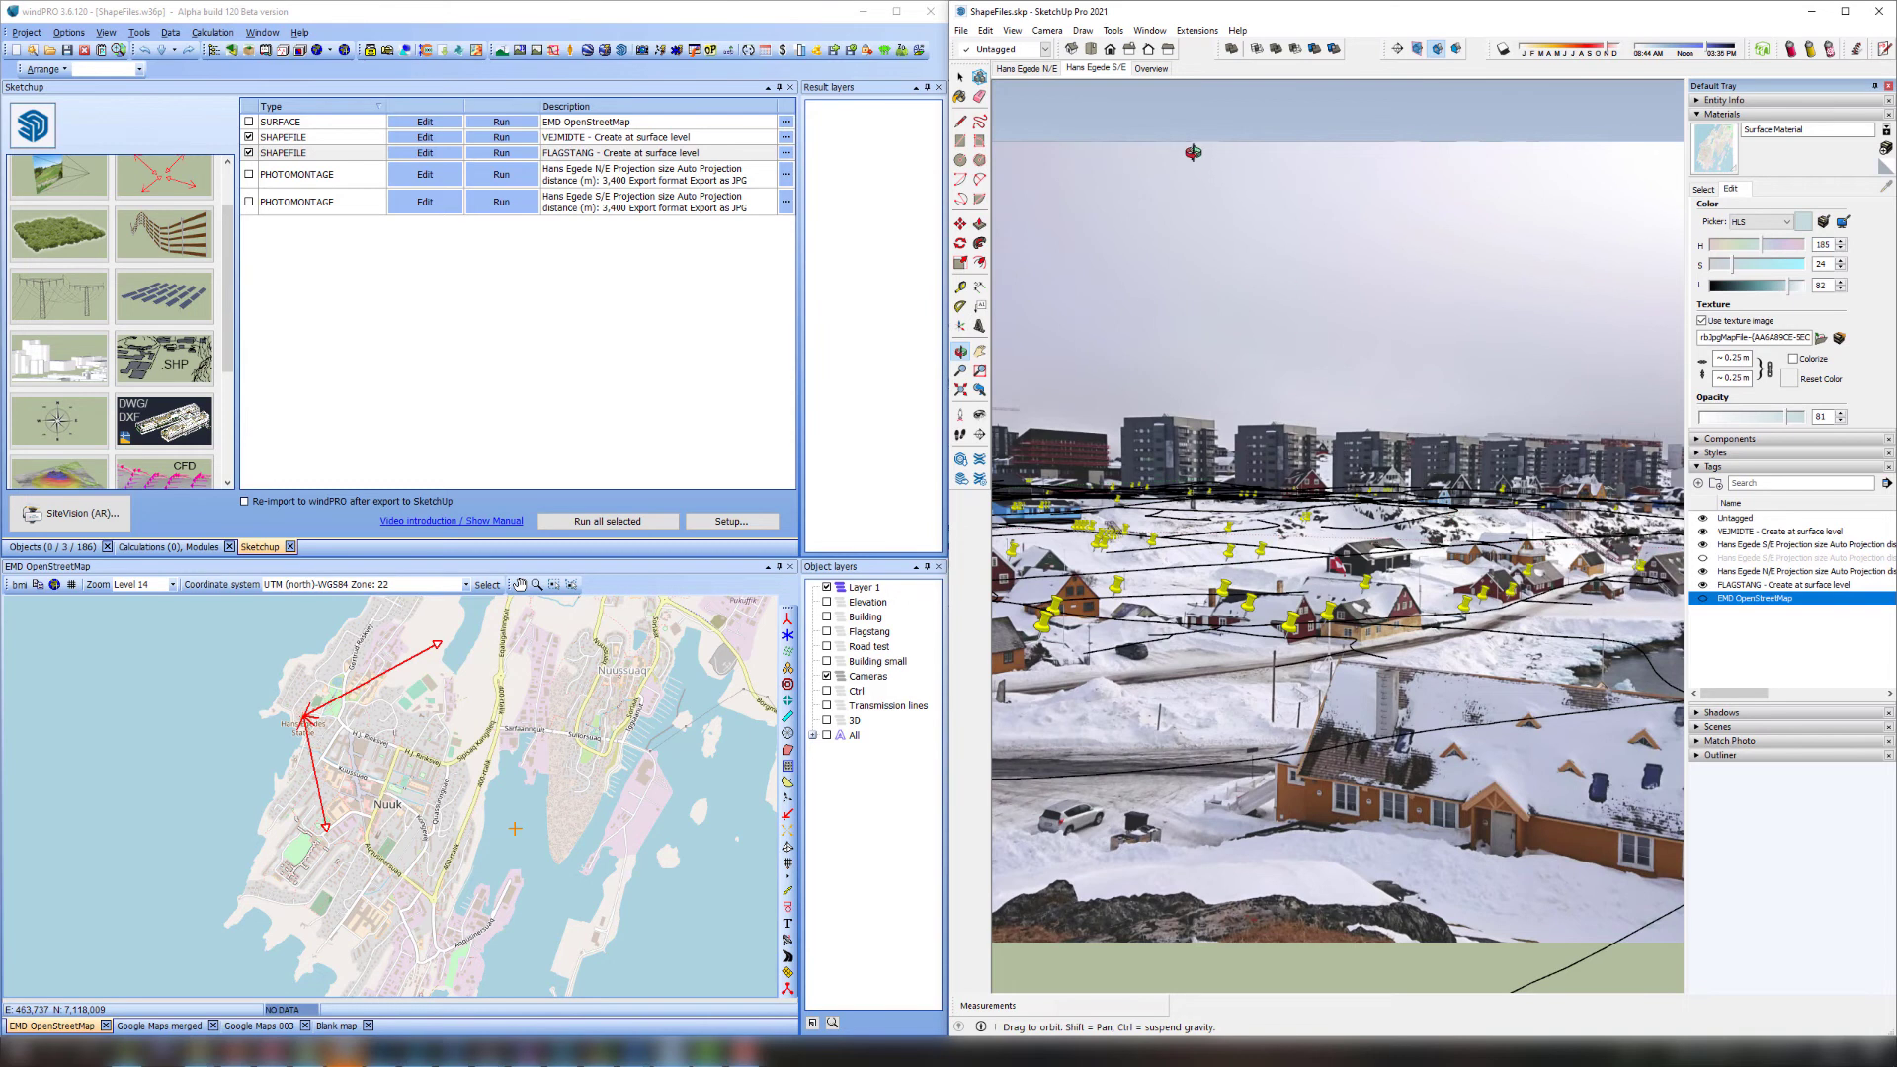
left_click(1095, 69)
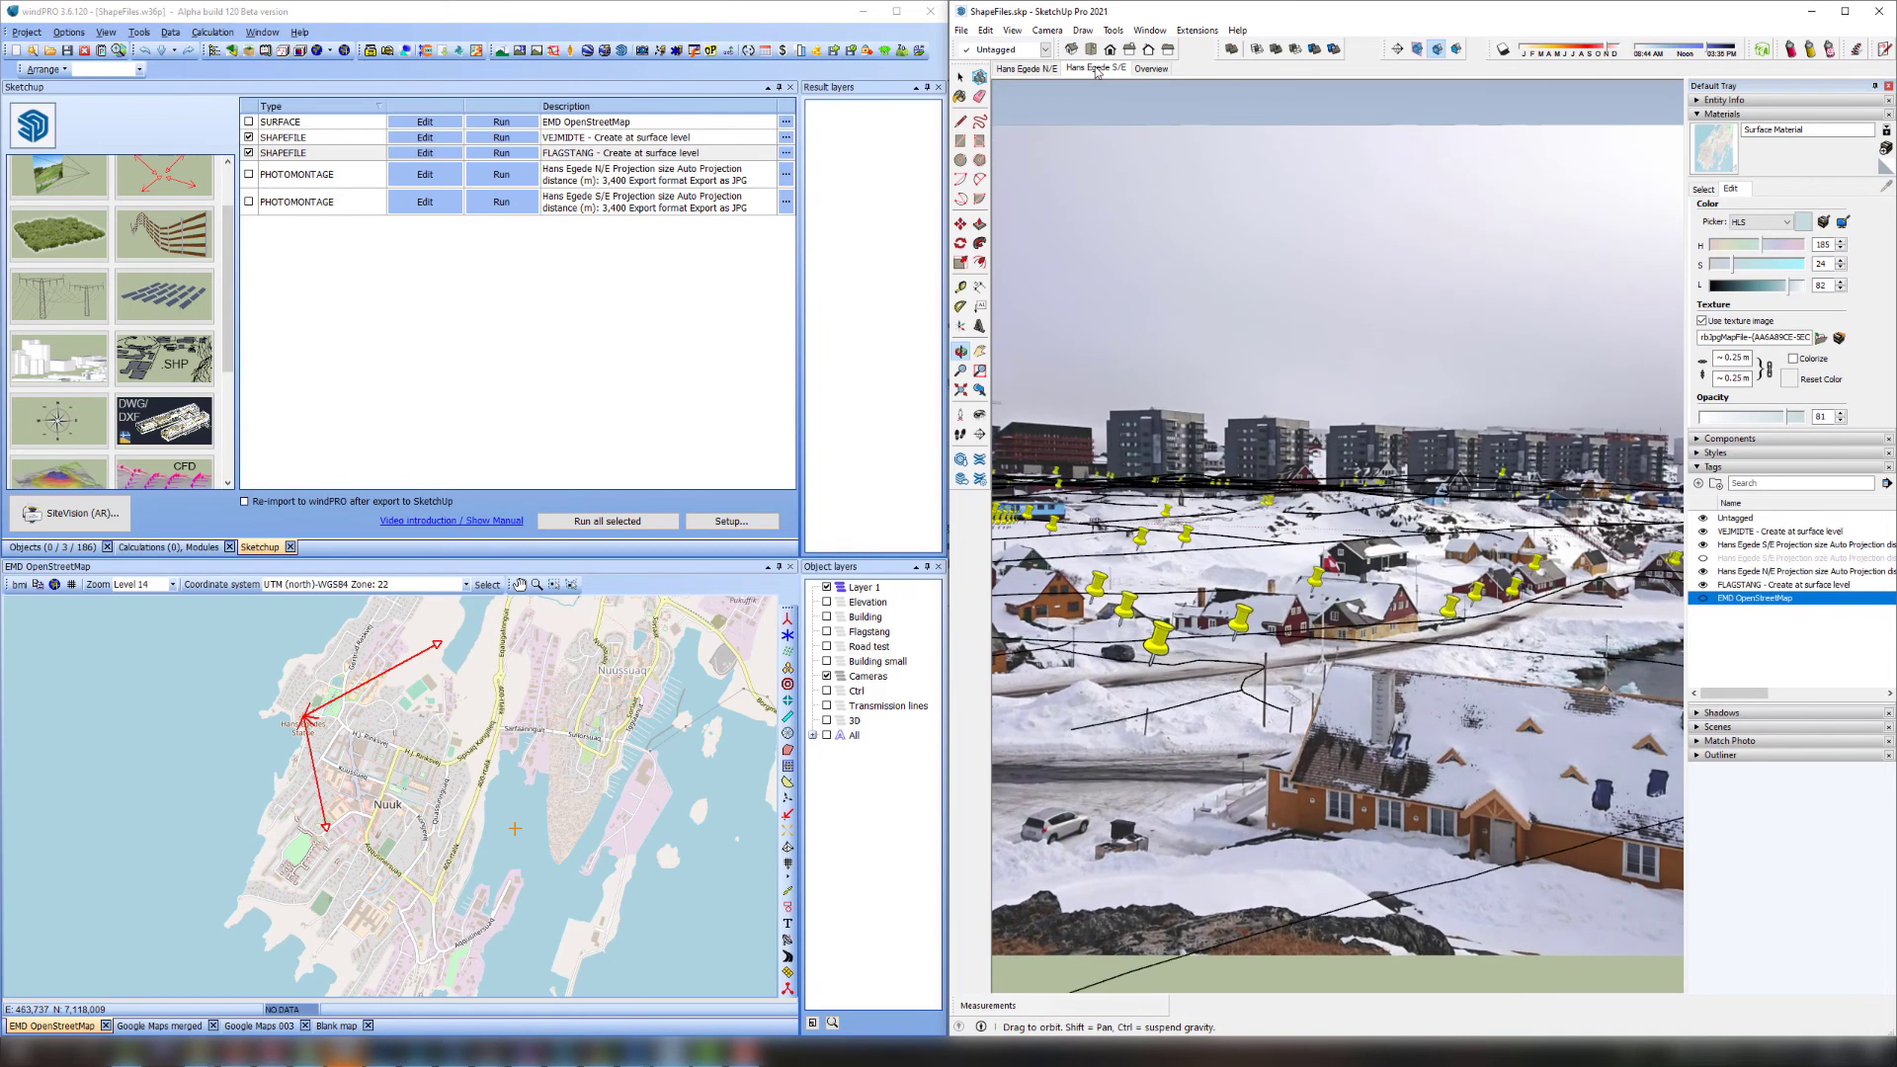